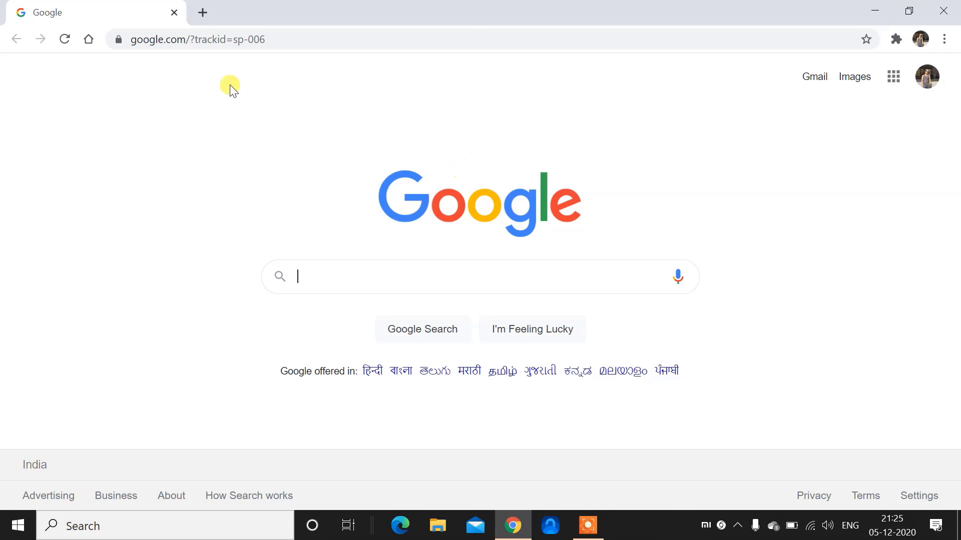
- Enter hrms.indianrail.gov.in/HRMS in Chrome's address bar by accepting the 'hr' autocomplete suggestion
{"action": "left_click", "coordinate": [278, 38]}
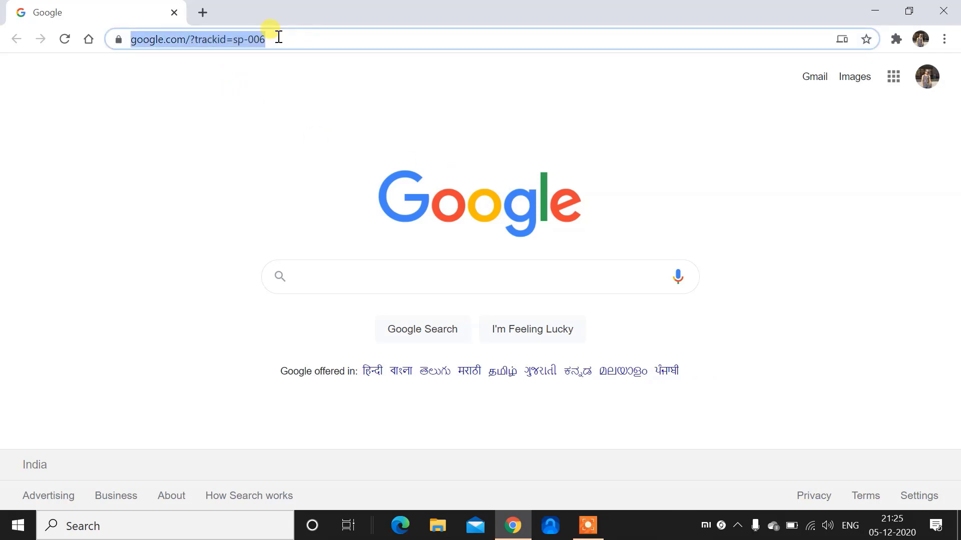
{"action": "type", "text": "hrms.indianrail.gov.in/HRMS"}
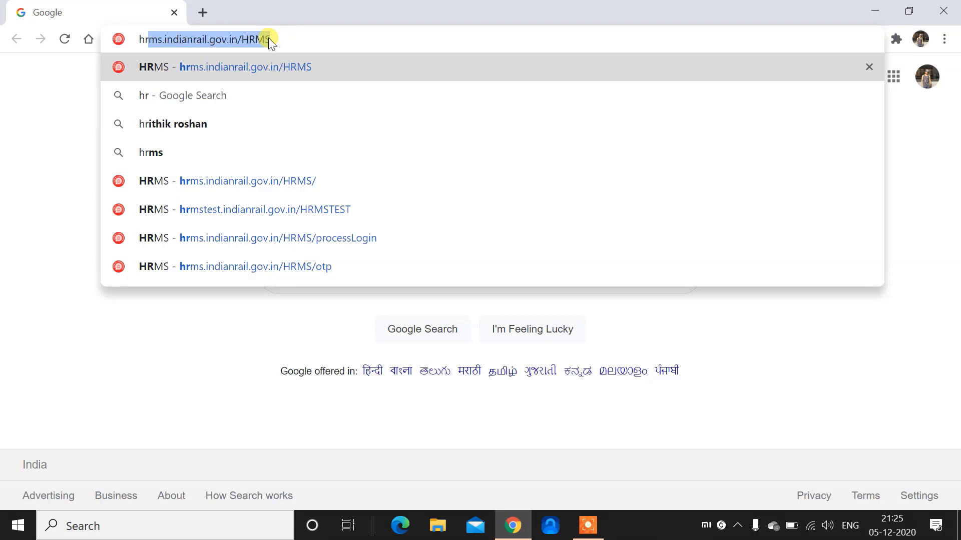
{"action": "left_click", "coordinate": [269, 39]}
- Load the HRMS portal and go to Admin Section's Change Role page
{"action": "left_click", "coordinate": [274, 67]}
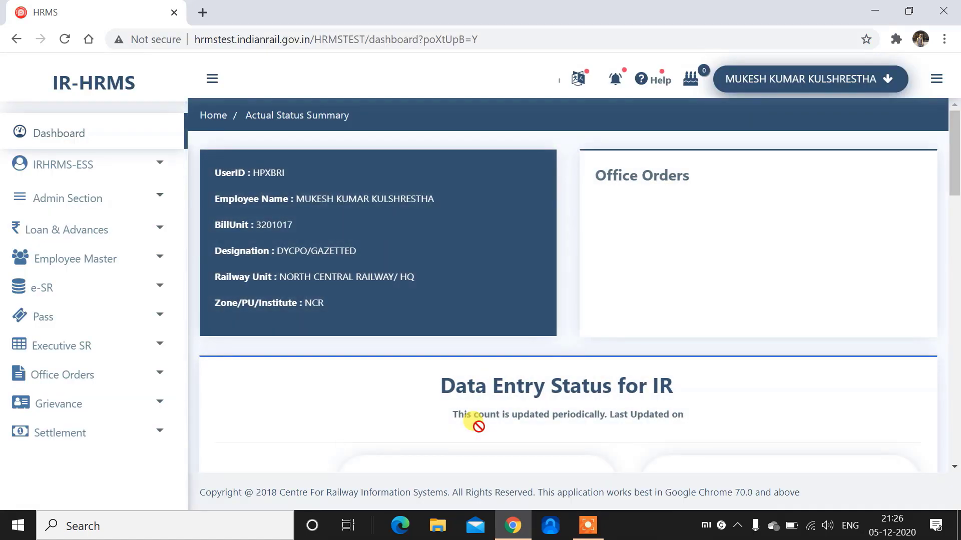
{"action": "left_click", "coordinate": [91, 204]}
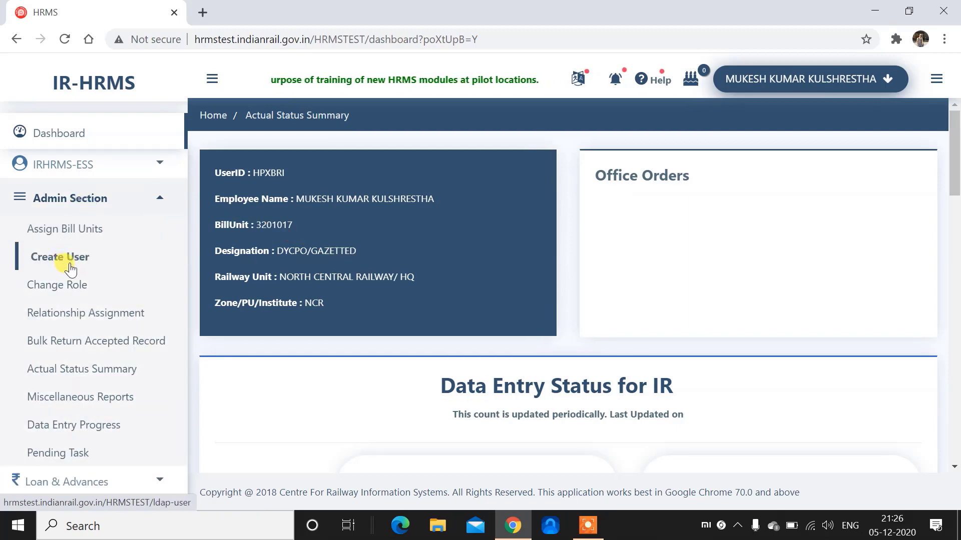
{"action": "left_click", "coordinate": [70, 269]}
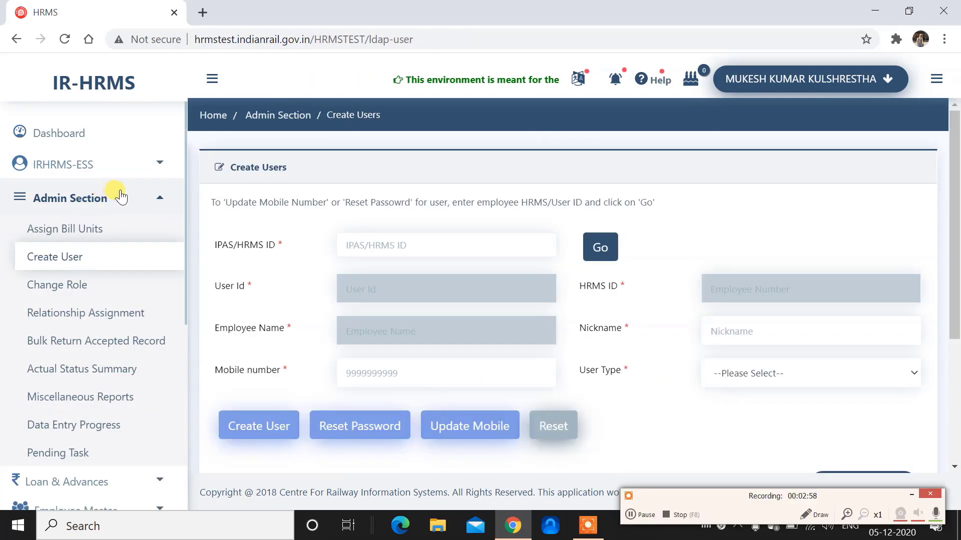
{"action": "left_click", "coordinate": [92, 283]}
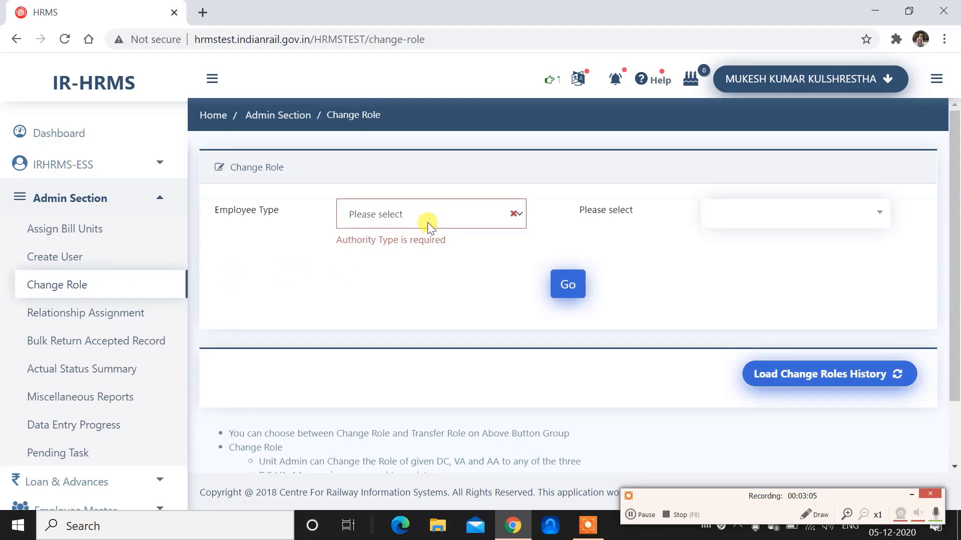
- Select employee type Dealing Clerk (DC), pick the clerk, and load their role details
{"action": "left_click", "coordinate": [427, 222]}
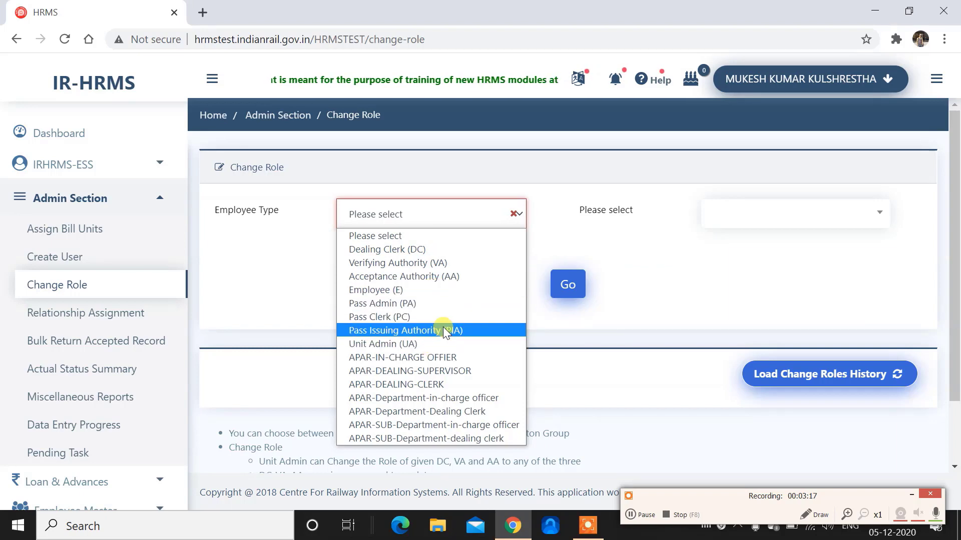
{"action": "left_click", "coordinate": [449, 252]}
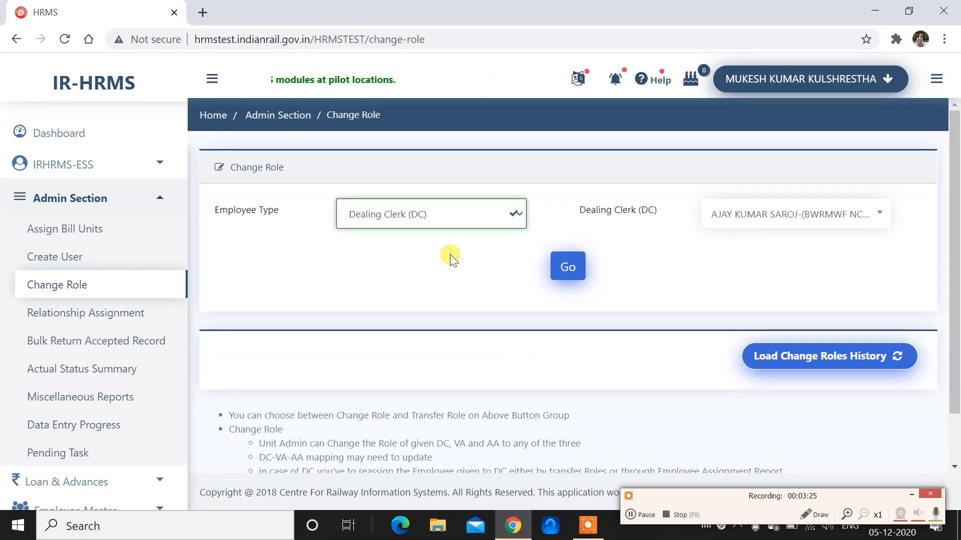
{"action": "left_click", "coordinate": [781, 216]}
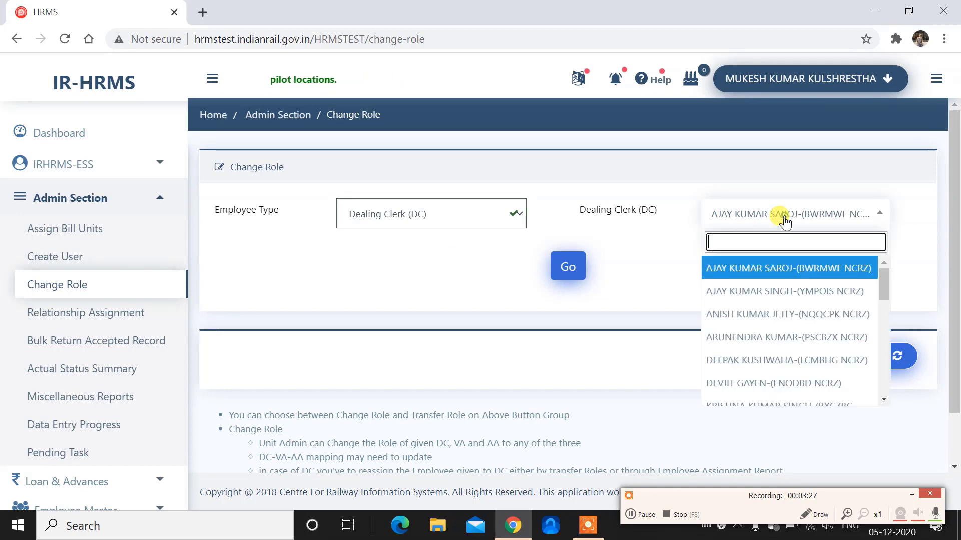
{"action": "scroll", "coordinate": [788, 350], "scroll_direction": "down", "scroll_amount": 5}
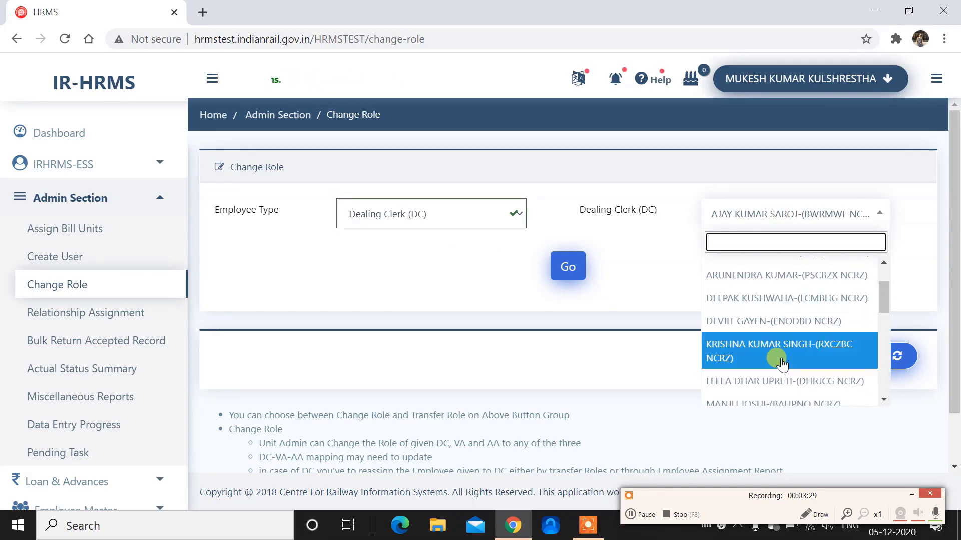
{"action": "left_click", "coordinate": [781, 360]}
{"action": "left_click", "coordinate": [568, 276]}
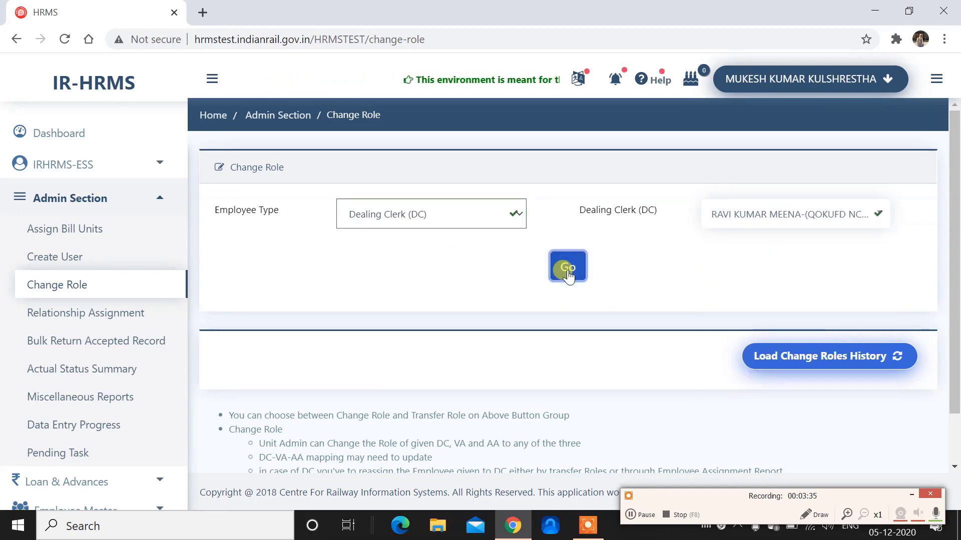
- Try adding the PF Loan Dealing Clerk (LDC) role and dismiss the duplicate-role error
{"action": "scroll", "coordinate": [801, 327], "scroll_direction": "down", "scroll_amount": 1}
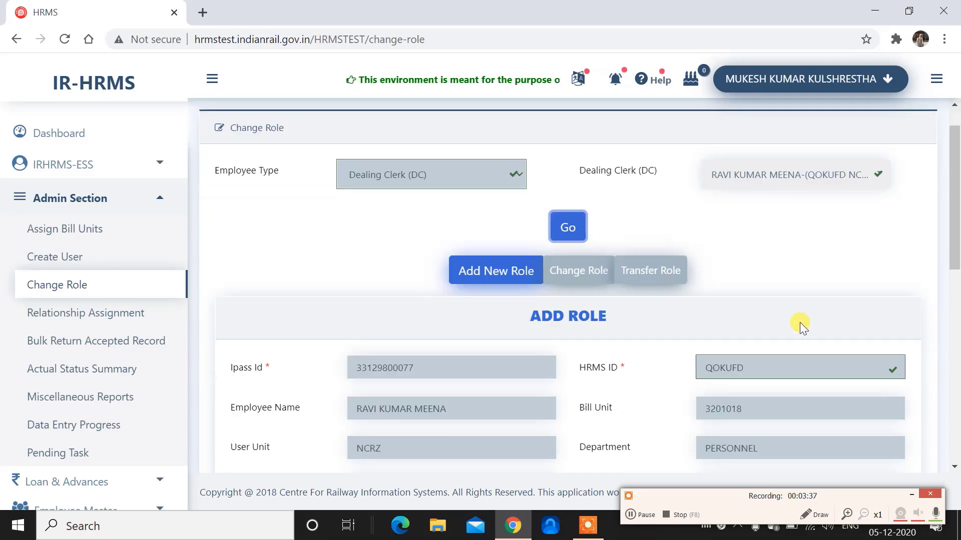
{"action": "scroll", "coordinate": [800, 326], "scroll_direction": "down", "scroll_amount": 2}
{"action": "left_click", "coordinate": [489, 189]}
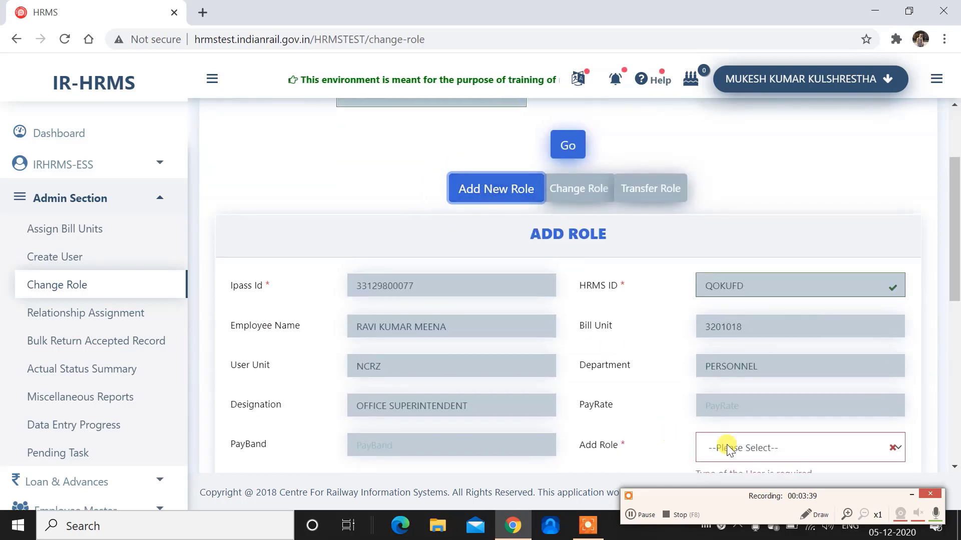
{"action": "scroll", "coordinate": [783, 253], "scroll_direction": "down", "scroll_amount": 4}
{"action": "left_click", "coordinate": [756, 291]}
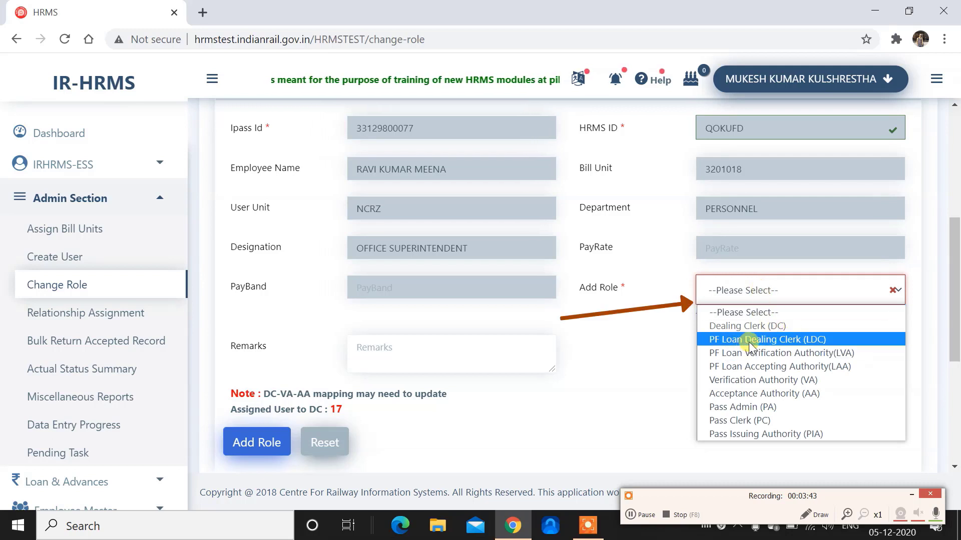
{"action": "left_click", "coordinate": [826, 343]}
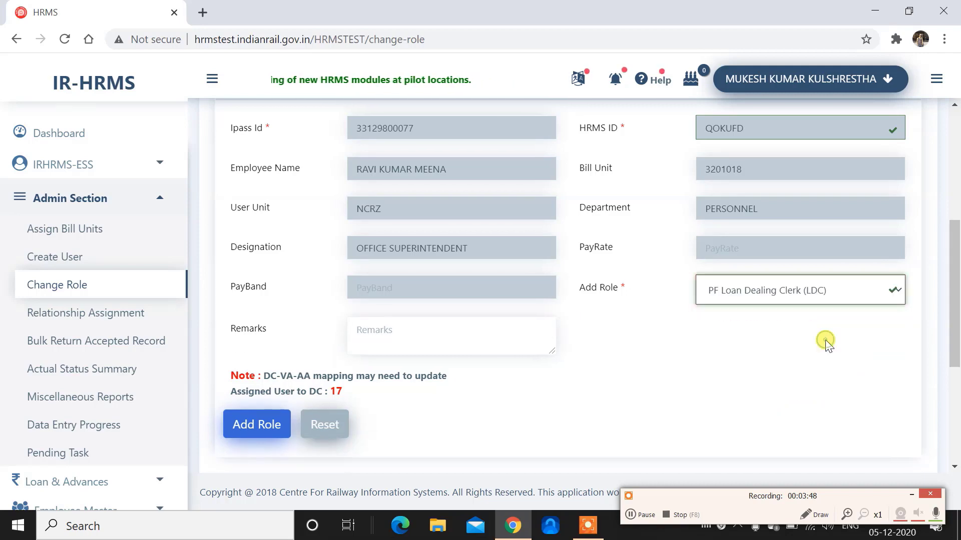
{"action": "left_click", "coordinate": [253, 429]}
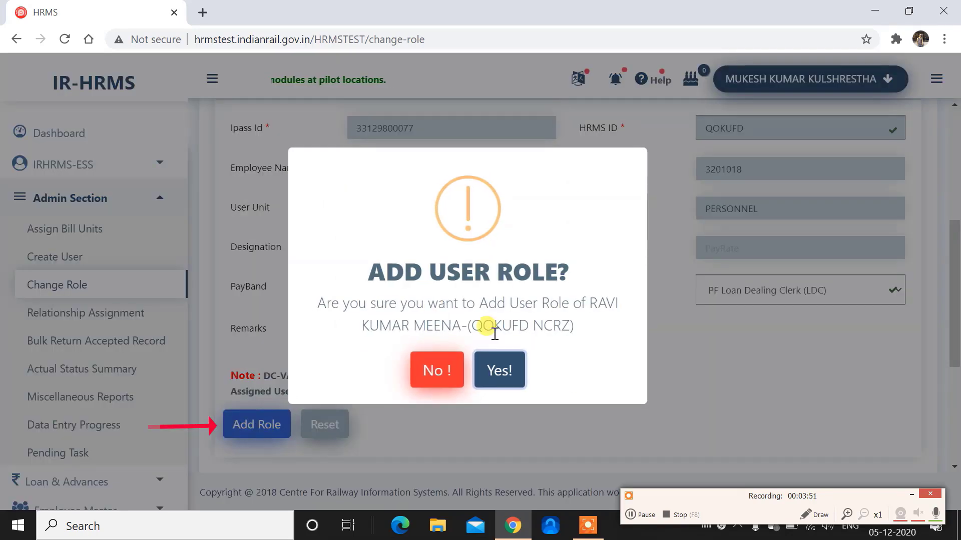
{"action": "left_click", "coordinate": [500, 373]}
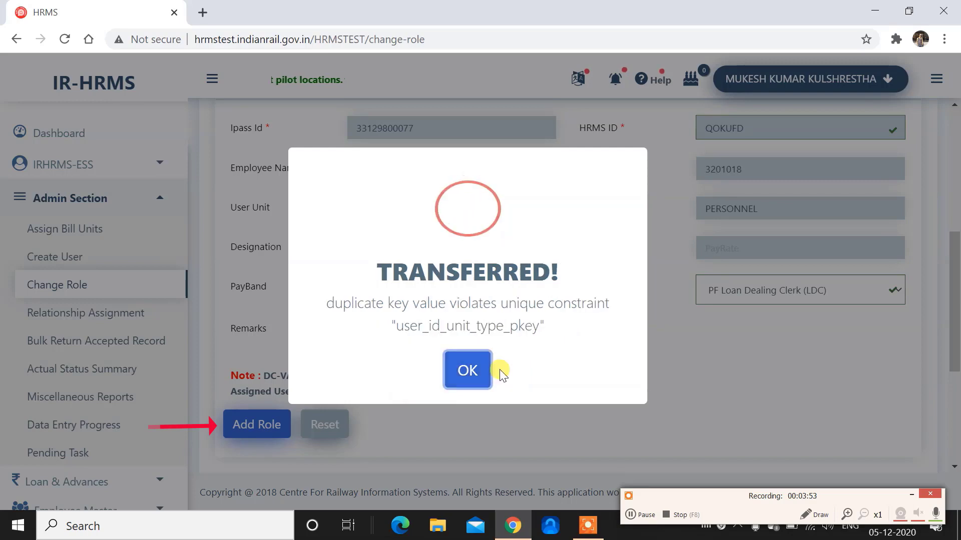
{"action": "left_click", "coordinate": [467, 373]}
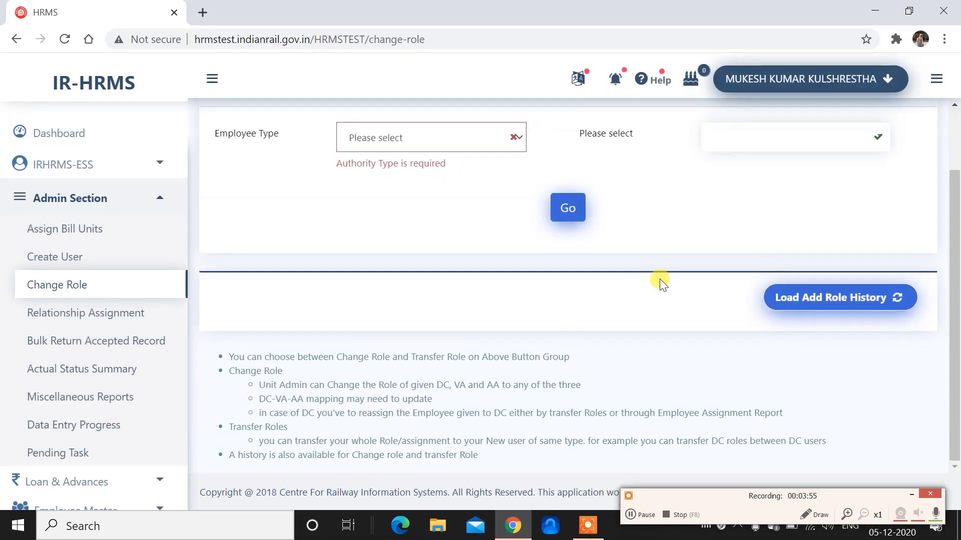
- Select employee type Verifying Authority (VA), search for and pick the verifier, and load their roles
{"action": "scroll", "coordinate": [657, 289], "scroll_direction": "up", "scroll_amount": 2}
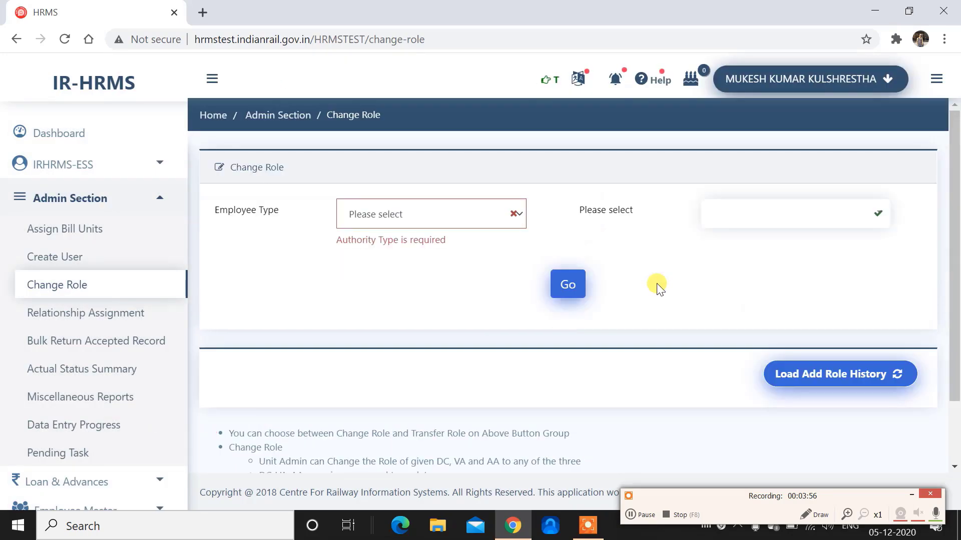
{"action": "left_click", "coordinate": [463, 223]}
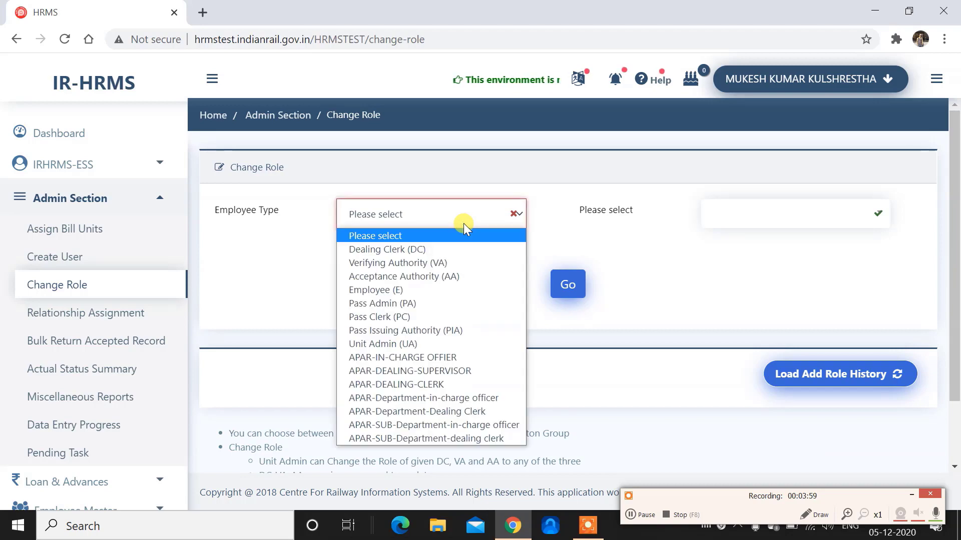
{"action": "left_click", "coordinate": [438, 263]}
{"action": "left_click", "coordinate": [773, 217]}
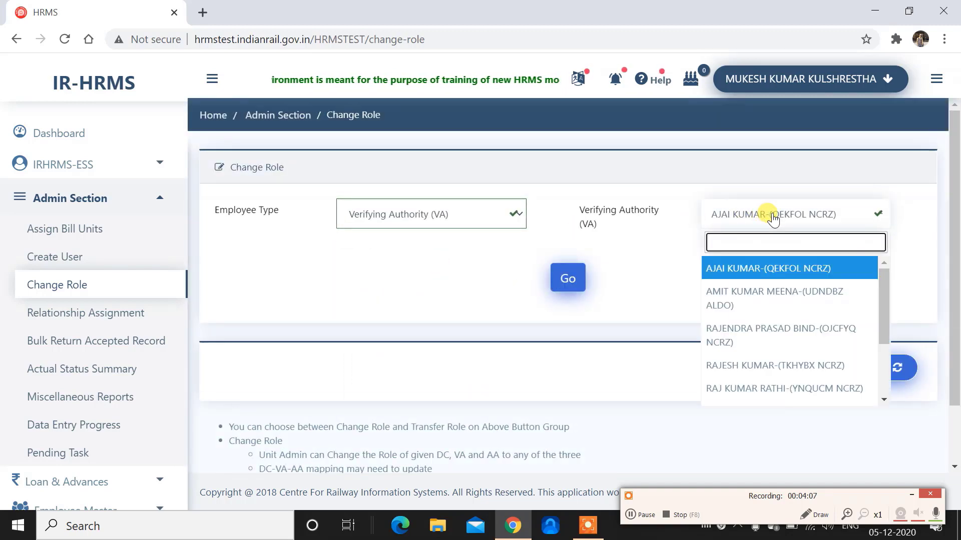
{"action": "type", "text": "RAJN"}
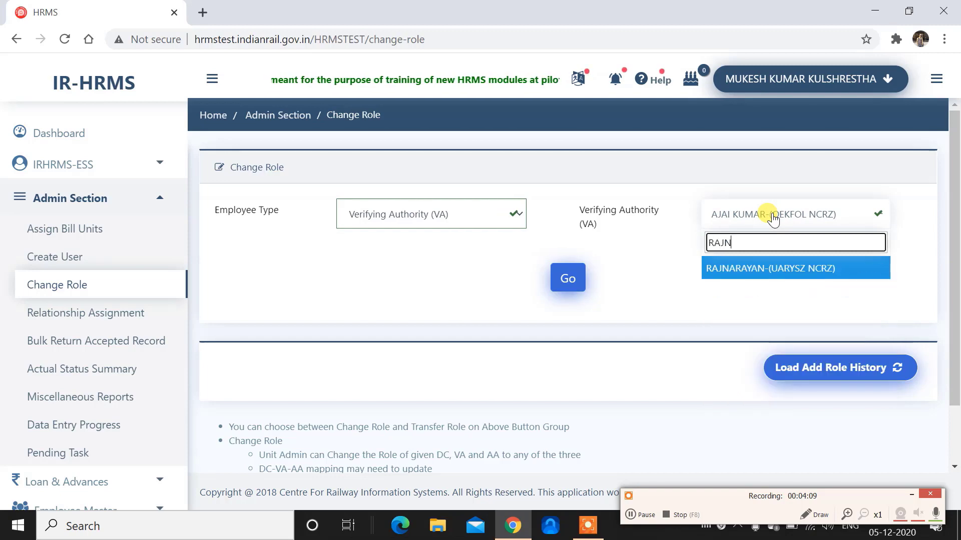
{"action": "left_click", "coordinate": [812, 273]}
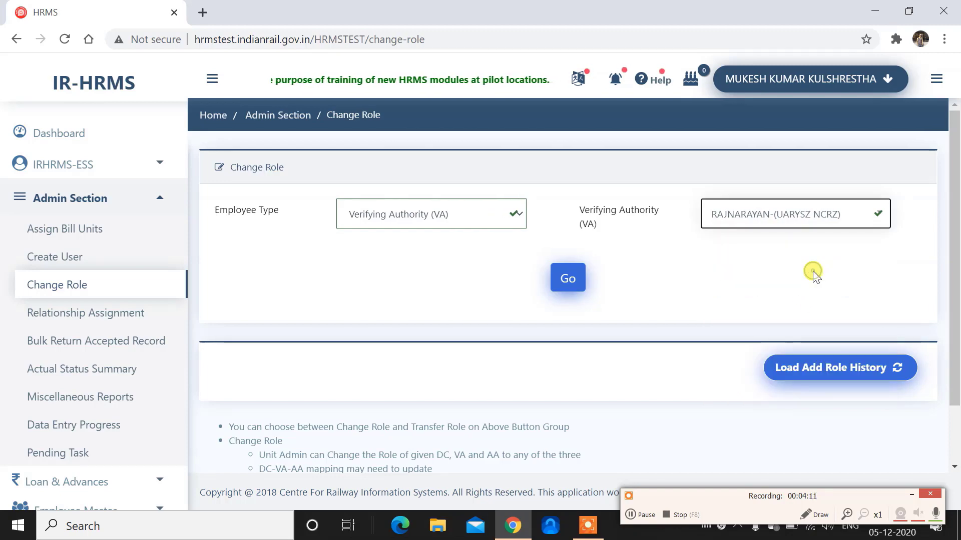
{"action": "left_click", "coordinate": [568, 285]}
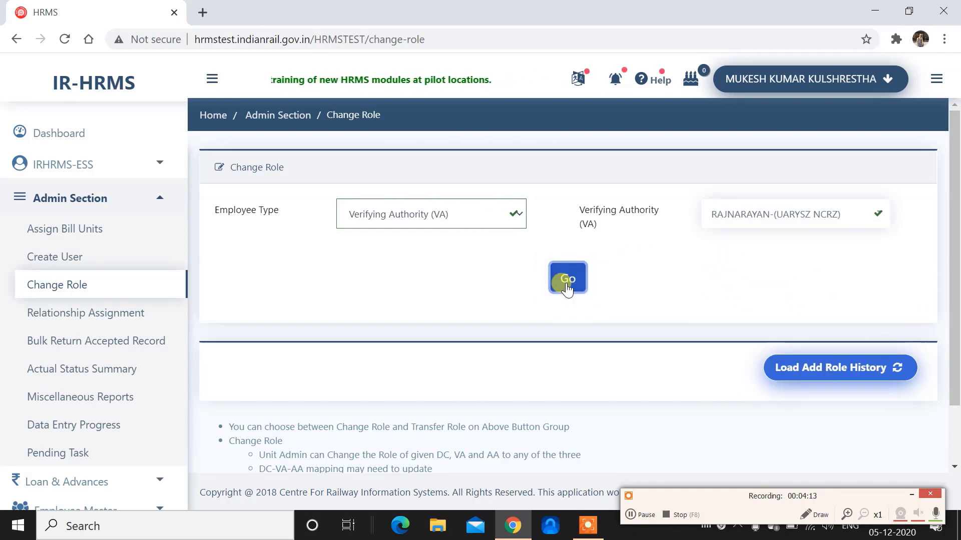
- Choose the PF Loan Verification Authority (LVA) role, submit, then cancel the addition
{"action": "scroll", "coordinate": [744, 370], "scroll_direction": "down", "scroll_amount": 2}
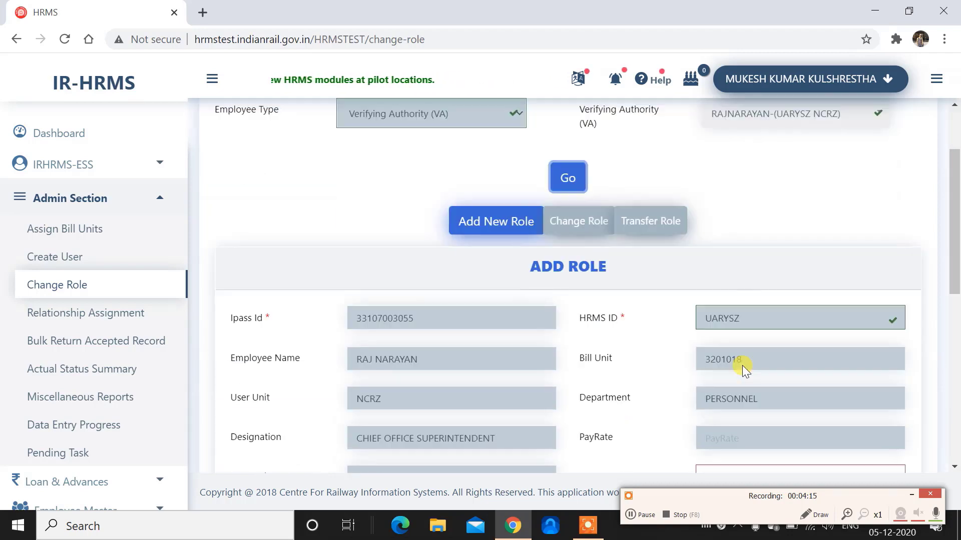
{"action": "scroll", "coordinate": [744, 369], "scroll_direction": "down", "scroll_amount": 3}
{"action": "left_click", "coordinate": [799, 340]}
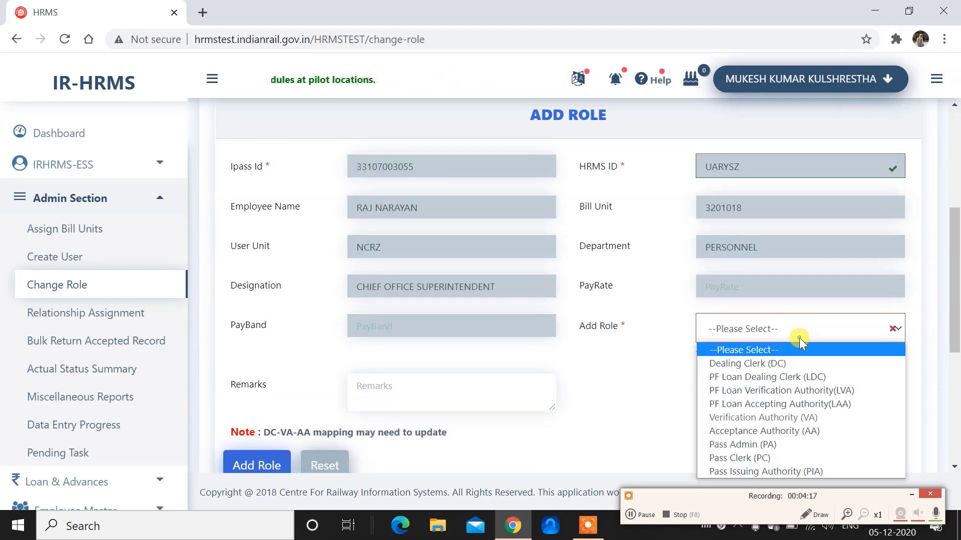
{"action": "left_click", "coordinate": [811, 393]}
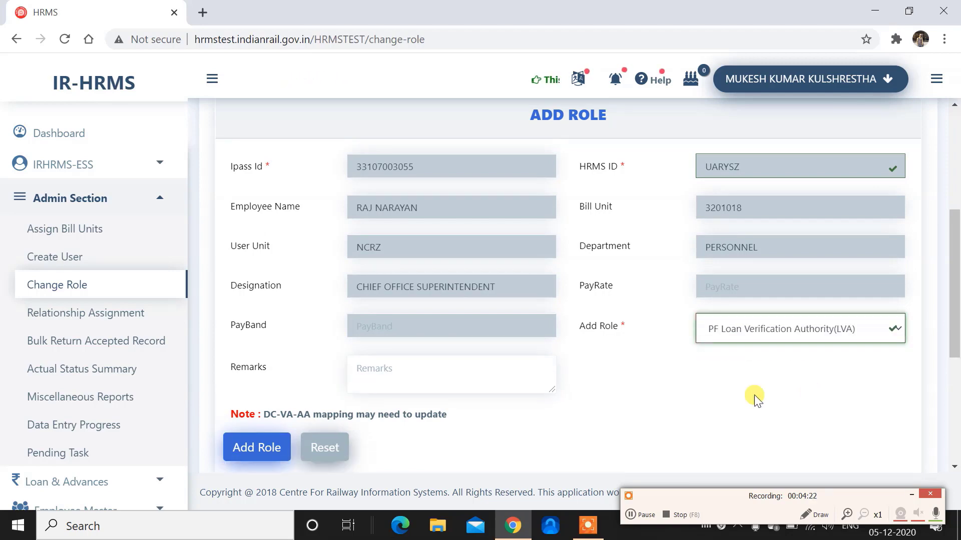
{"action": "left_click", "coordinate": [254, 454]}
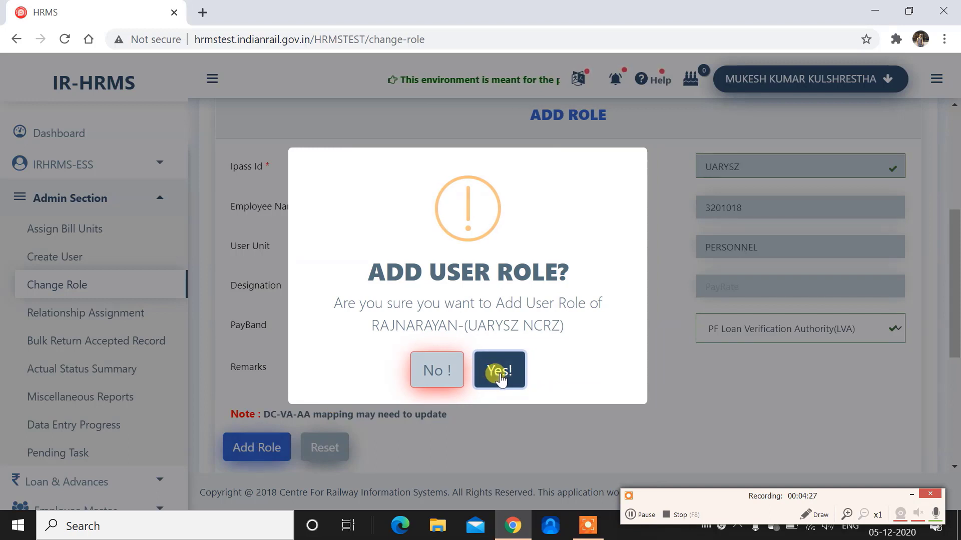
{"action": "left_click", "coordinate": [434, 371]}
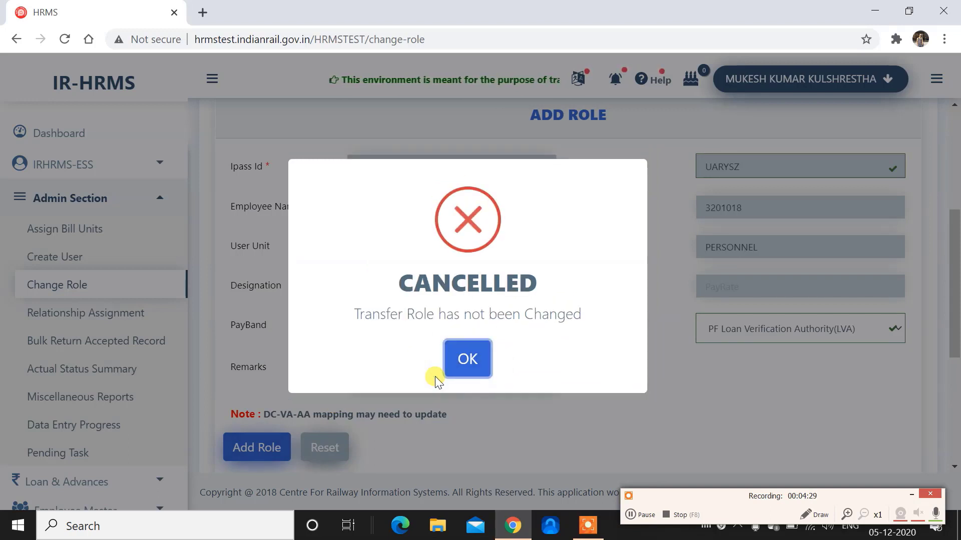
{"action": "left_click", "coordinate": [464, 372]}
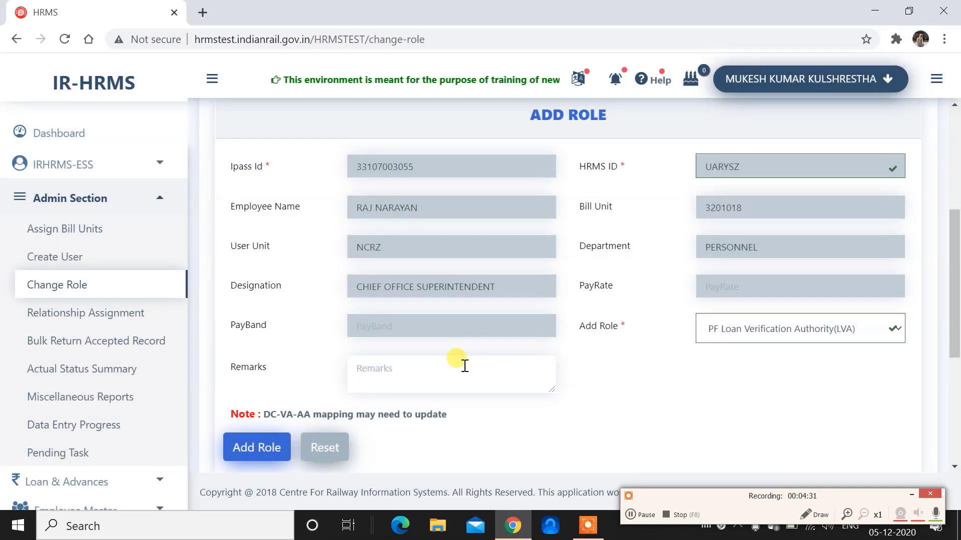
- Reset the Change Role form to clear the selections
{"action": "scroll", "coordinate": [464, 366], "scroll_direction": "up", "scroll_amount": 3}
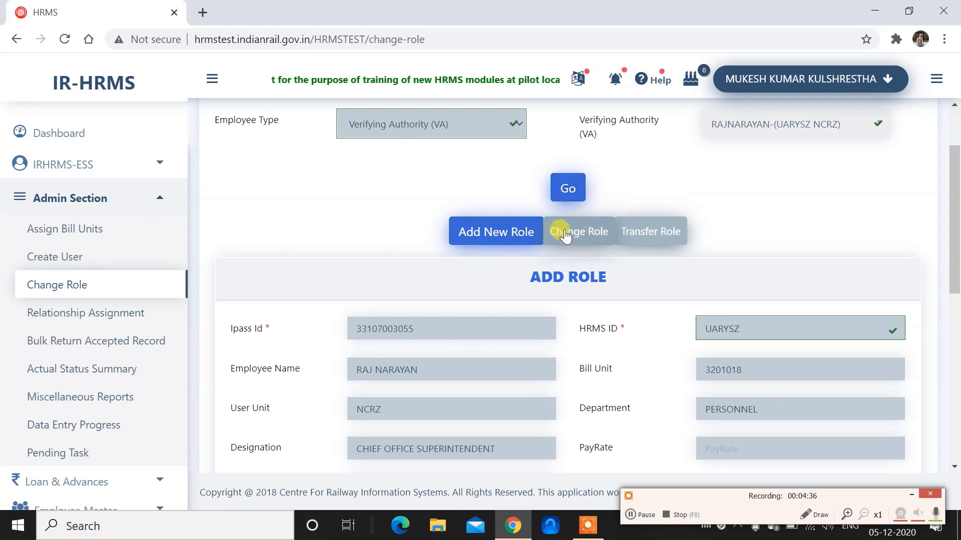
{"action": "scroll", "coordinate": [494, 310], "scroll_direction": "up", "scroll_amount": 2}
{"action": "scroll", "coordinate": [494, 307], "scroll_direction": "down", "scroll_amount": 7}
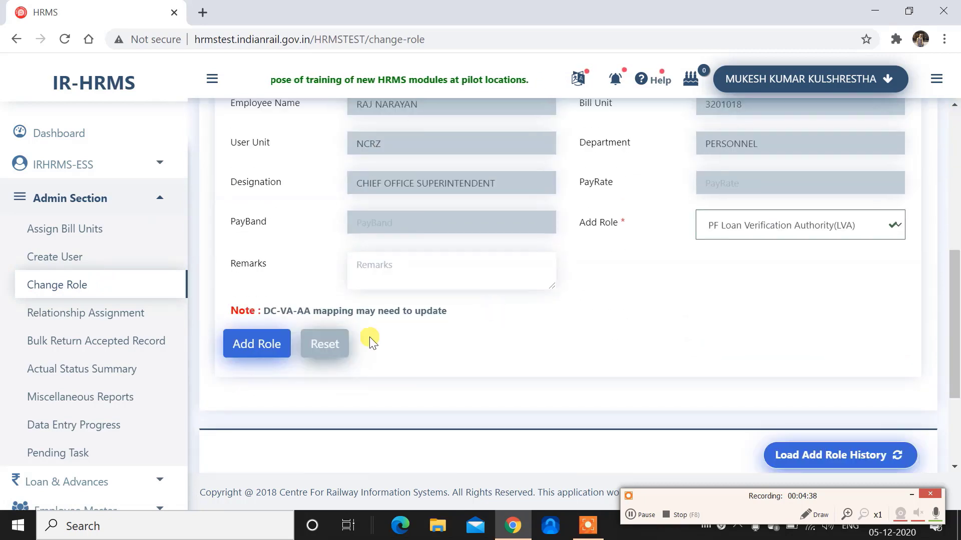
{"action": "left_click", "coordinate": [323, 349]}
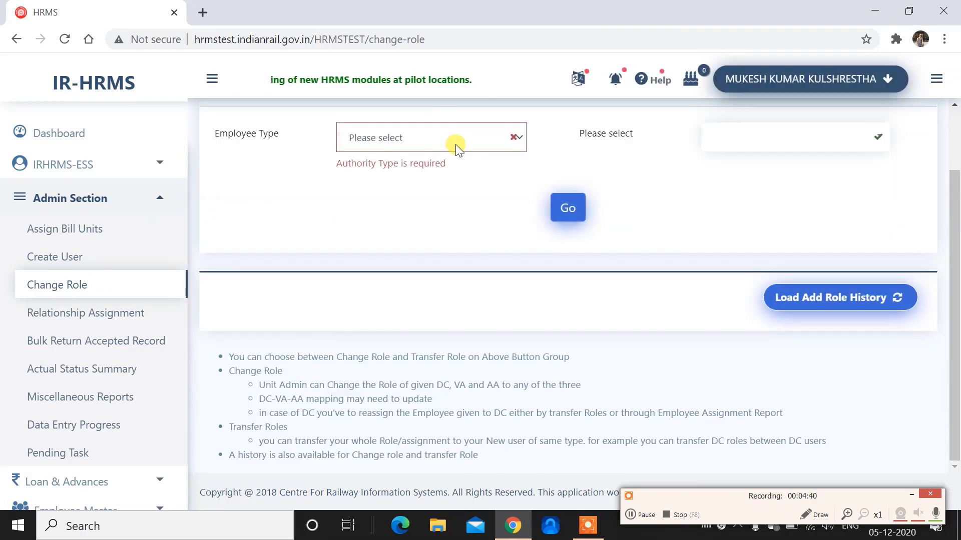
- Select employee type Dealing Clerk (DC), search for and pick the clerk, and load their roles
{"action": "left_click", "coordinate": [455, 144]}
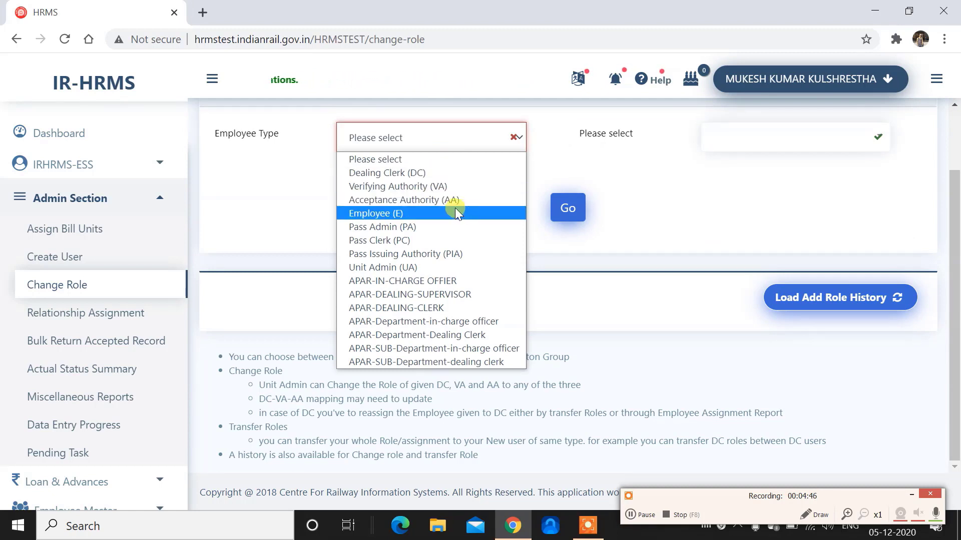
{"action": "left_click", "coordinate": [444, 173]}
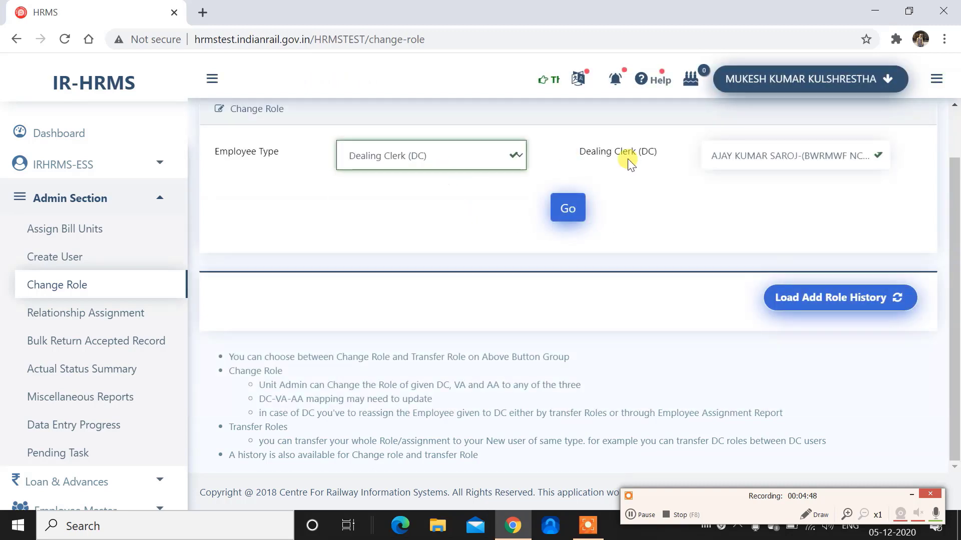
{"action": "left_click", "coordinate": [772, 168]}
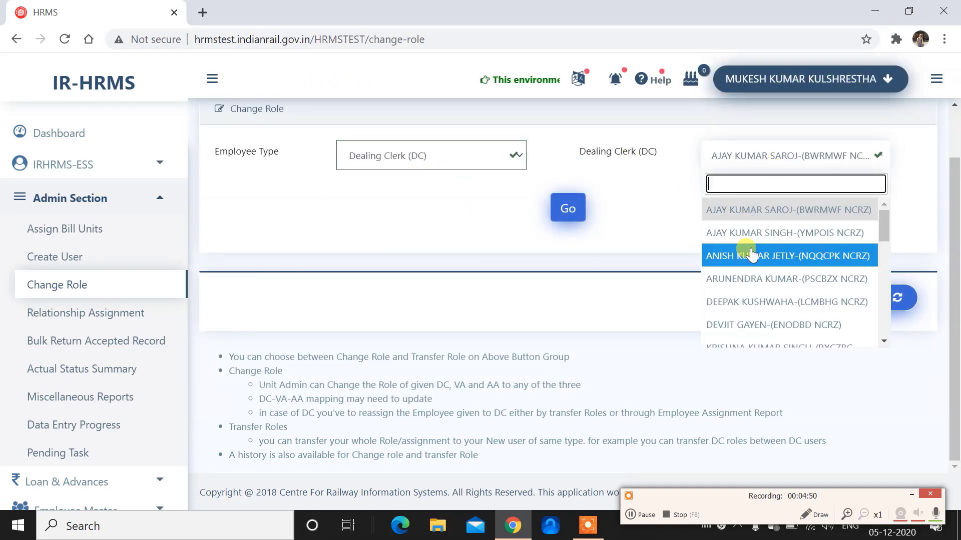
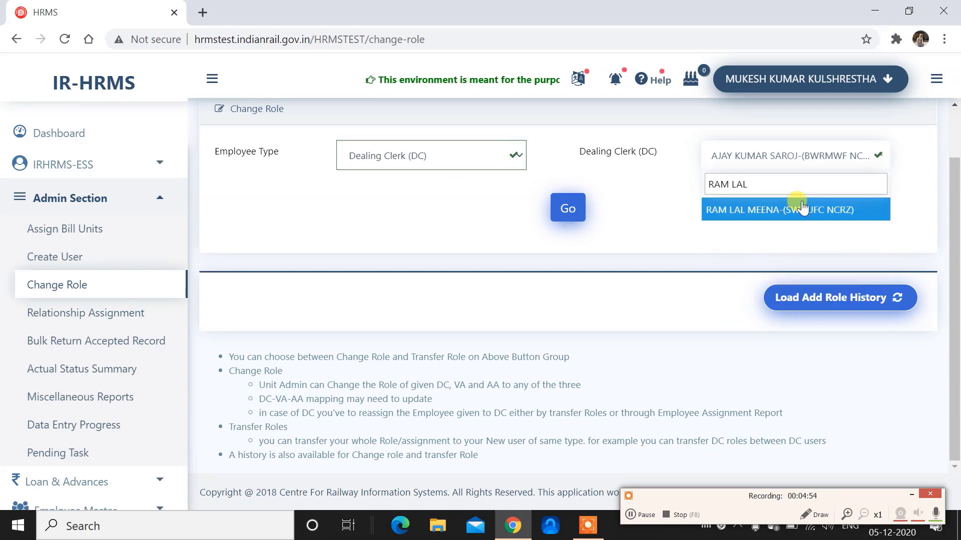
{"action": "left_click", "coordinate": [793, 206]}
{"action": "left_click", "coordinate": [575, 209]}
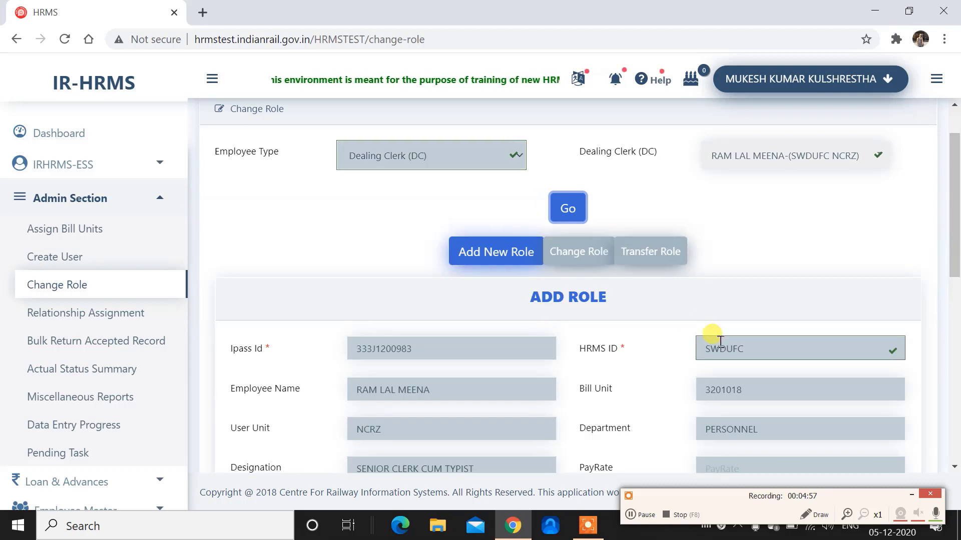
- Add the PF Loan Accepting Authority(LAA) role to the clerk and confirm it
{"action": "scroll", "coordinate": [719, 342], "scroll_direction": "down", "scroll_amount": 3}
{"action": "left_click", "coordinate": [757, 349]}
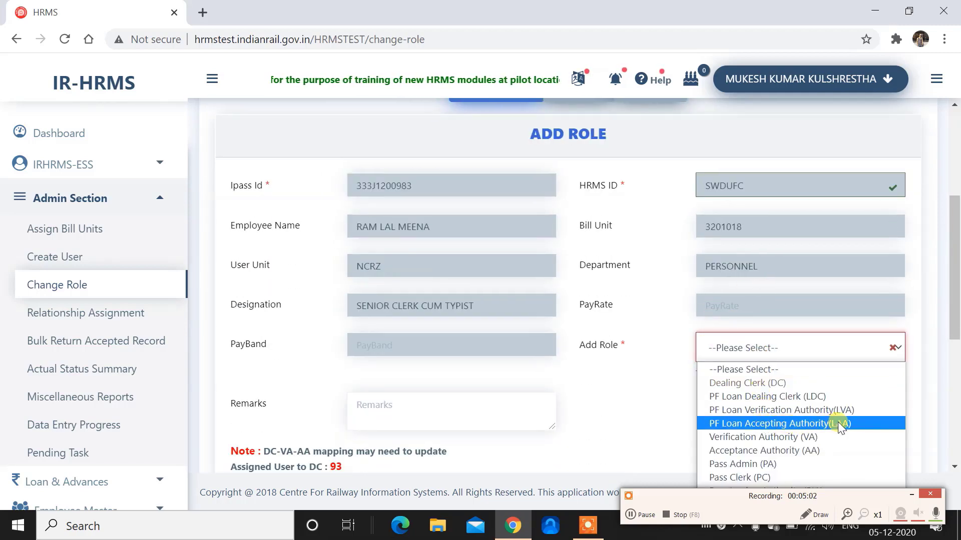
{"action": "left_click", "coordinate": [807, 424]}
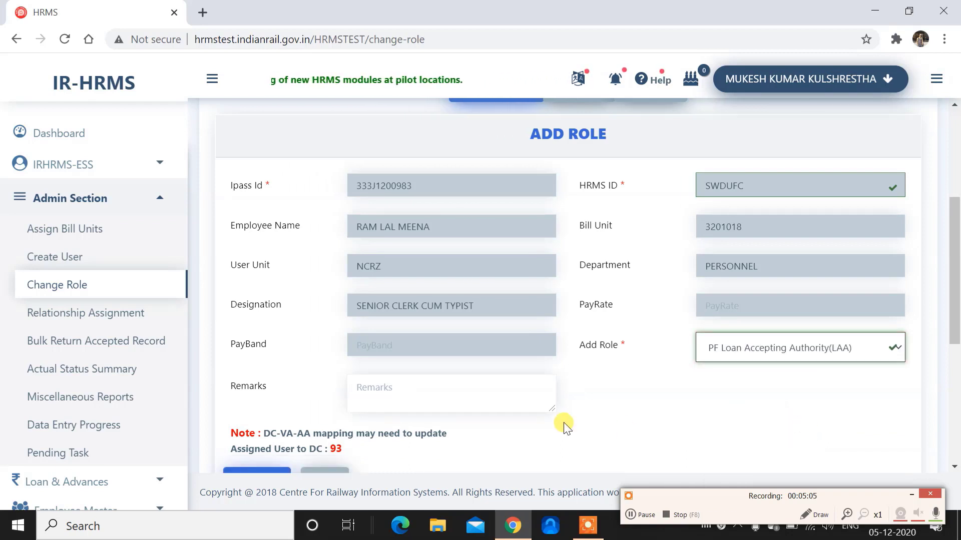
{"action": "scroll", "coordinate": [330, 412], "scroll_direction": "down", "scroll_amount": 2}
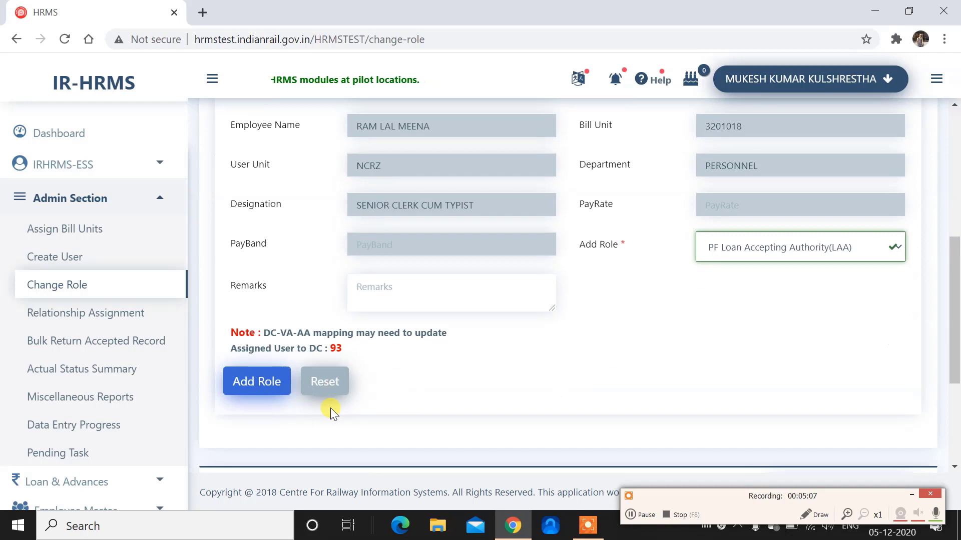
{"action": "left_click", "coordinate": [237, 380]}
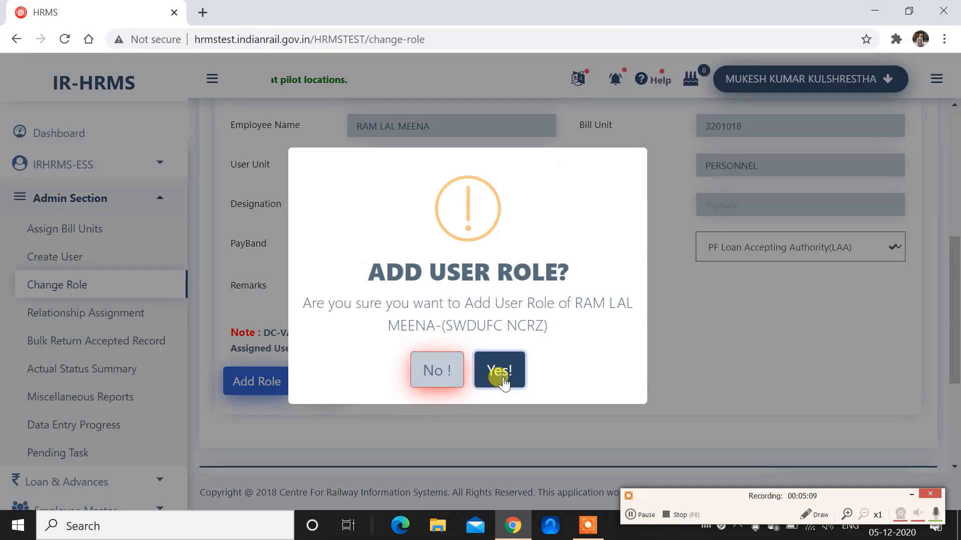
{"action": "left_click", "coordinate": [501, 373]}
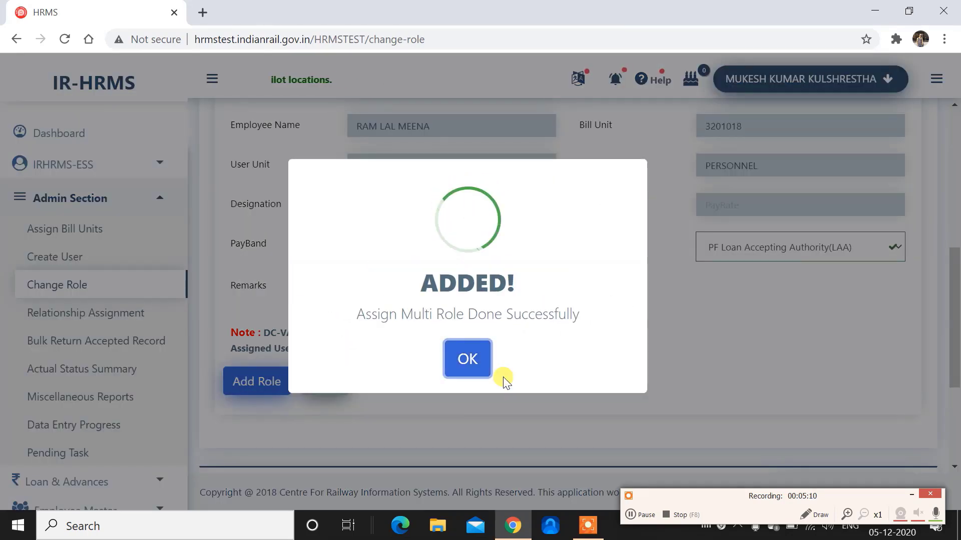
{"action": "left_click", "coordinate": [467, 360]}
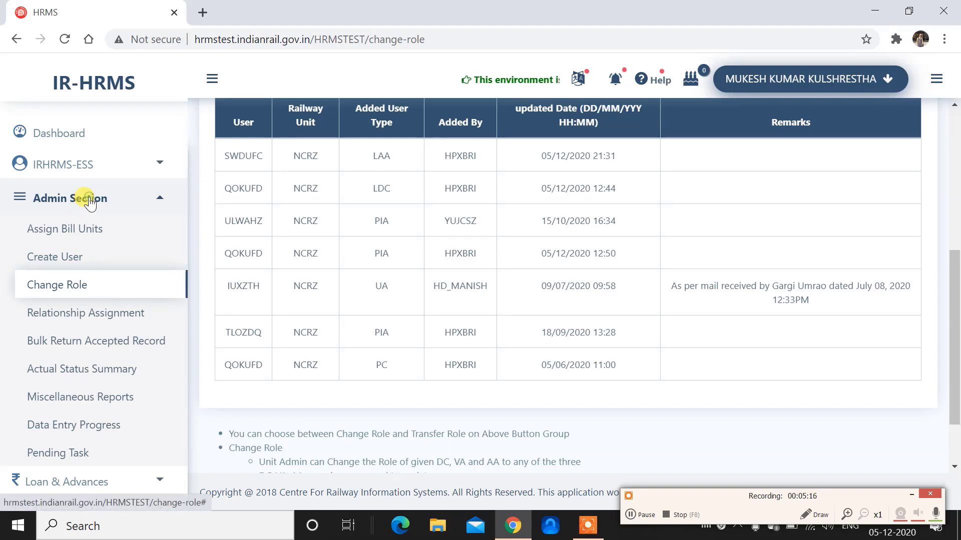
{"action": "left_click", "coordinate": [90, 203]}
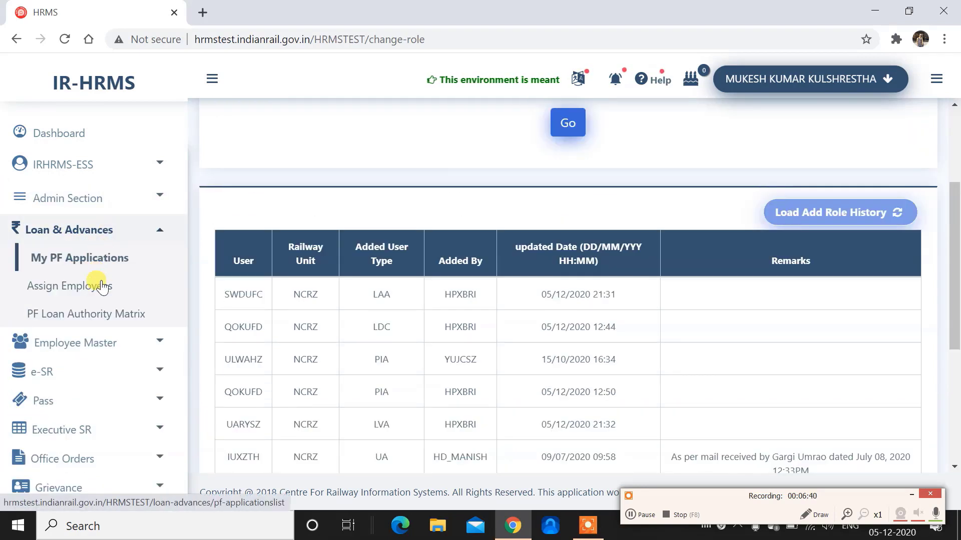
- In the PF Loan Authority Matrix, map the dealing clerk to the only verification authority and submit
{"action": "left_click", "coordinate": [98, 323]}
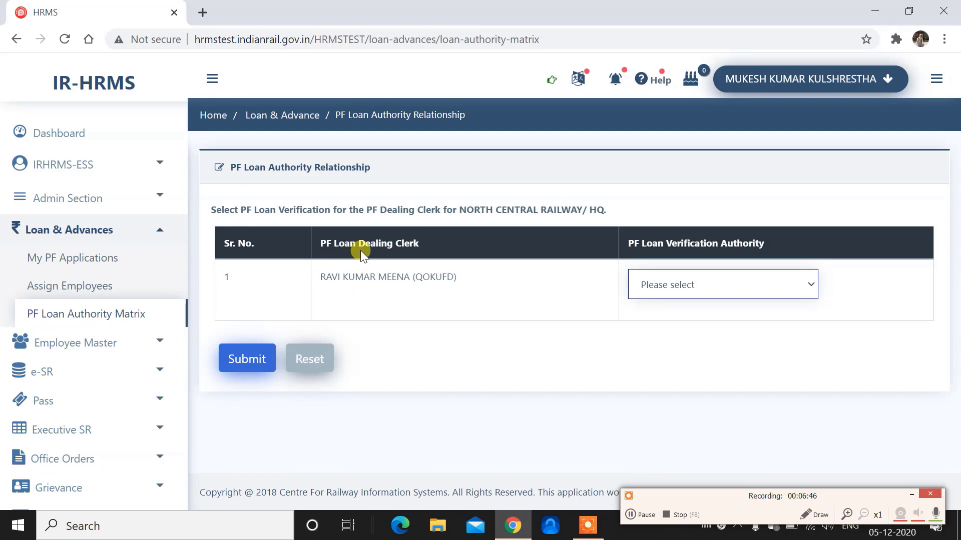
{"action": "left_click", "coordinate": [689, 289]}
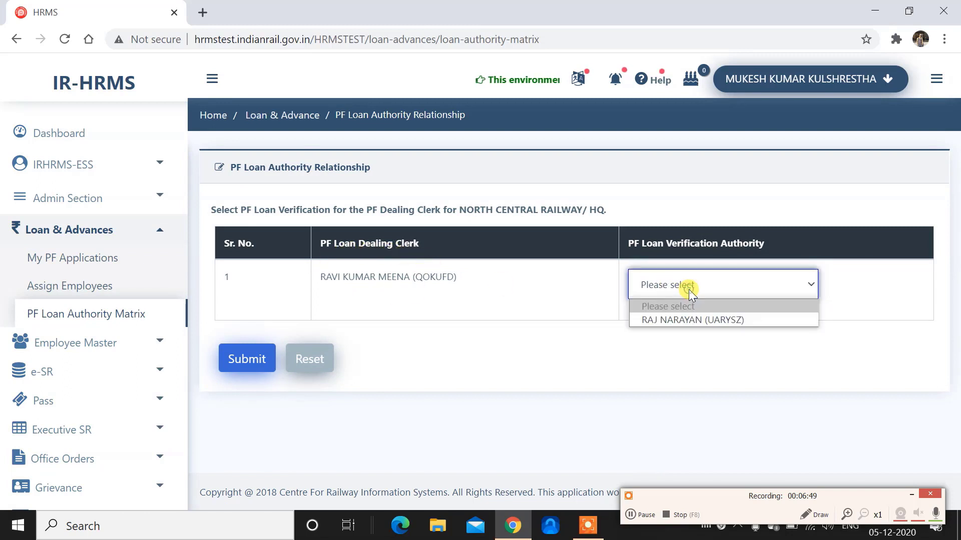
{"action": "left_click", "coordinate": [684, 320]}
{"action": "left_click", "coordinate": [247, 366]}
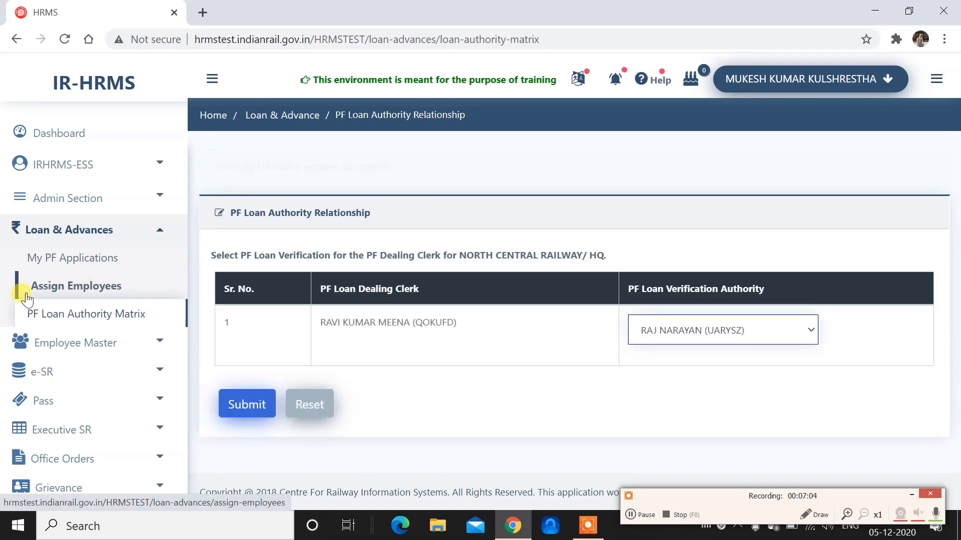
{"action": "left_click", "coordinate": [93, 290]}
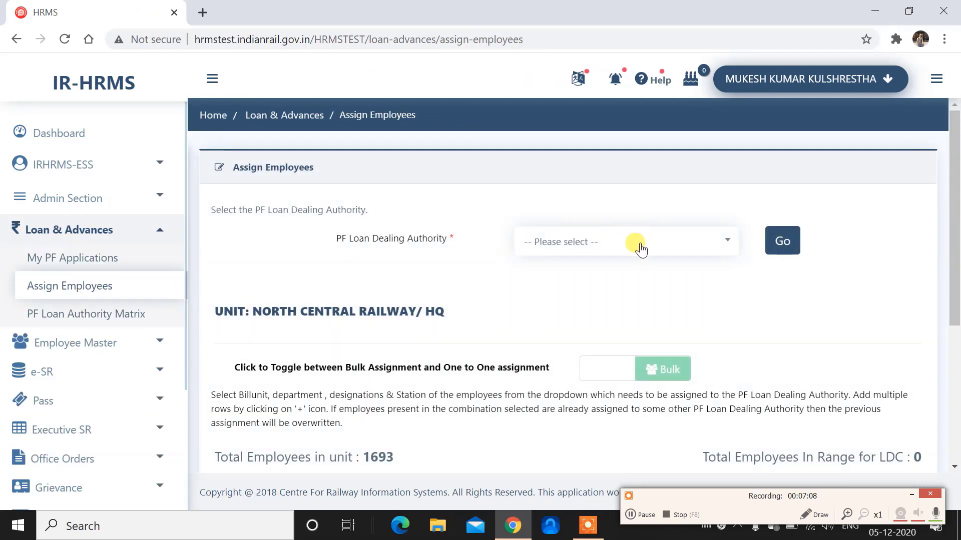
- Set the dealing clerk as PF Loan Dealing Authority on Assign Employees and load the details
{"action": "left_click", "coordinate": [637, 246]}
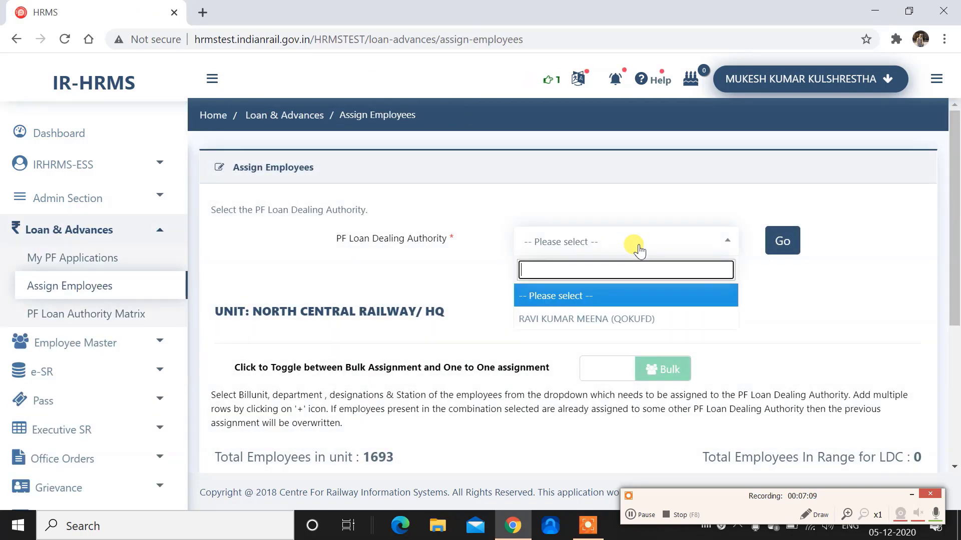
{"action": "left_click", "coordinate": [606, 319]}
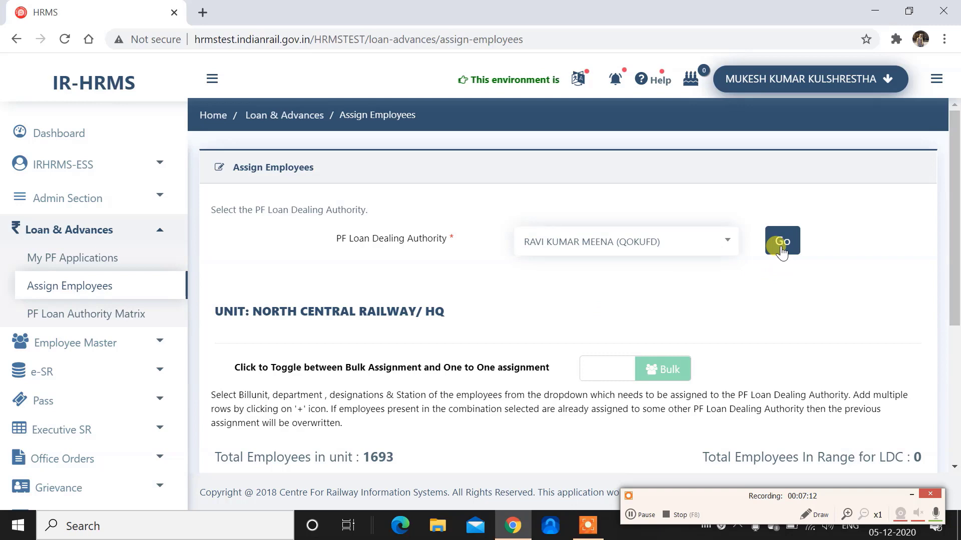
{"action": "left_click", "coordinate": [781, 246]}
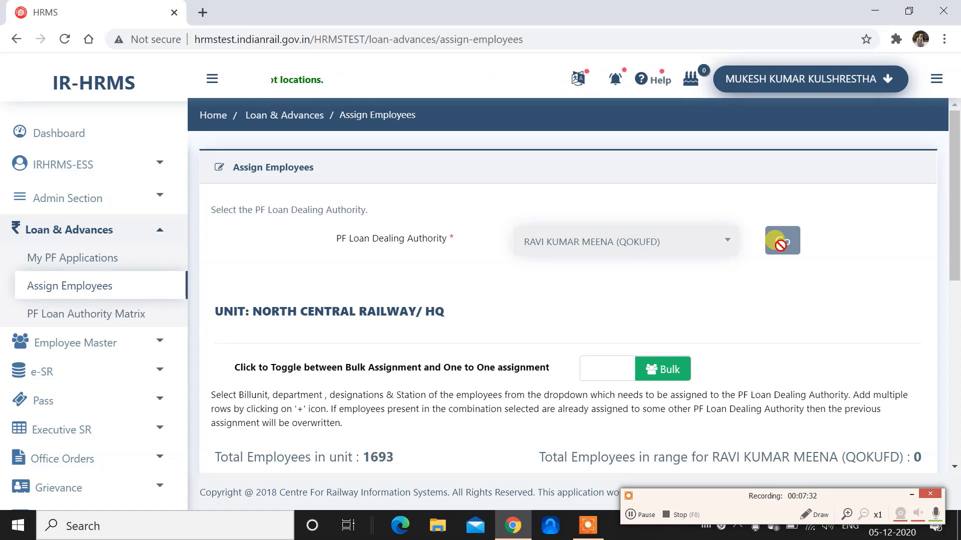
- Bulk-assign the 128 employees of bill unit 3201018, ALL stations and all departments, to the dealing authority
{"action": "scroll", "coordinate": [608, 239], "scroll_direction": "down", "scroll_amount": 2}
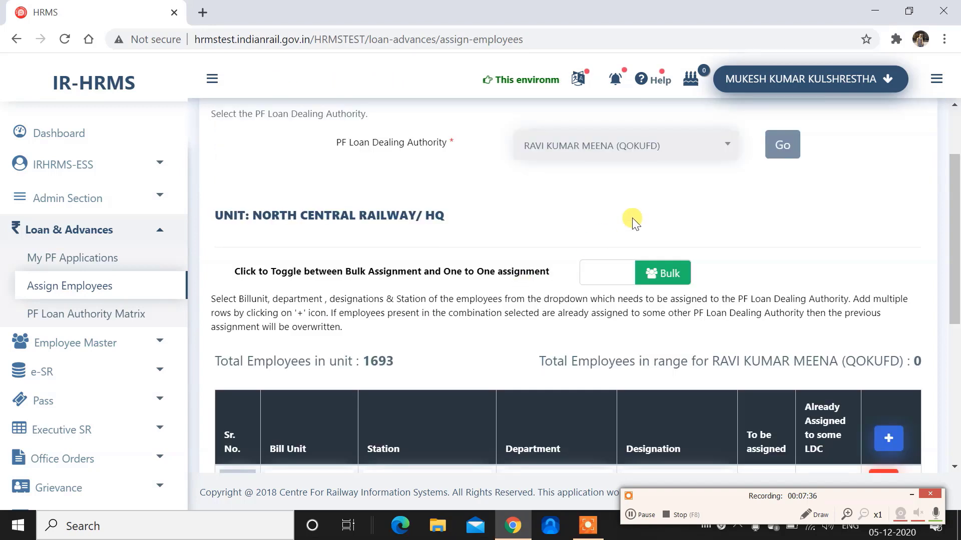
{"action": "scroll", "coordinate": [634, 224], "scroll_direction": "down", "scroll_amount": 1}
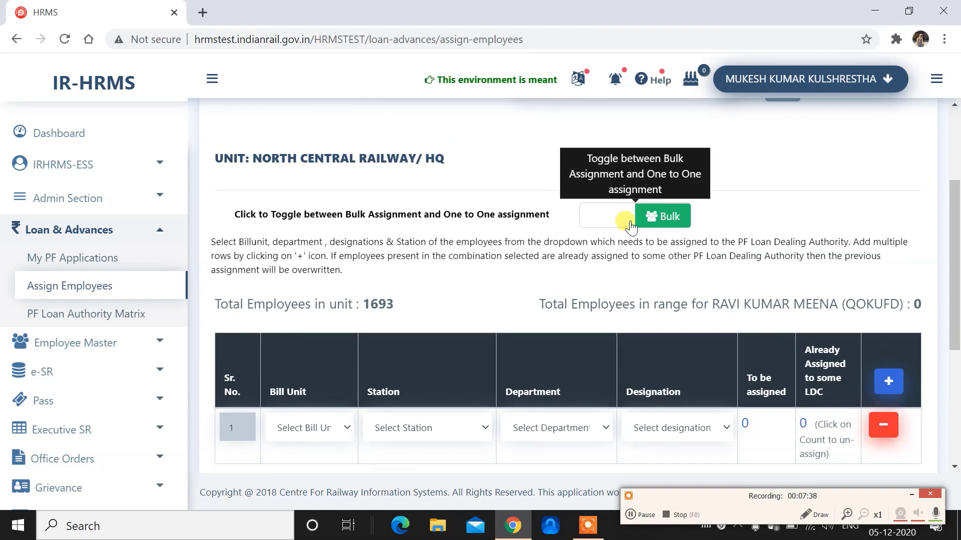
{"action": "left_click", "coordinate": [630, 225]}
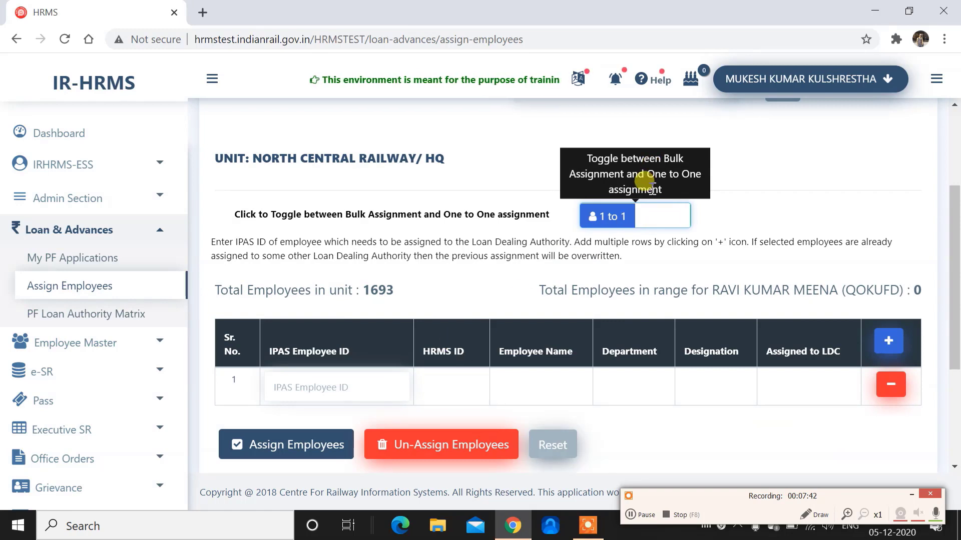
{"action": "left_click", "coordinate": [618, 215]}
{"action": "scroll", "coordinate": [406, 369], "scroll_direction": "down", "scroll_amount": 2}
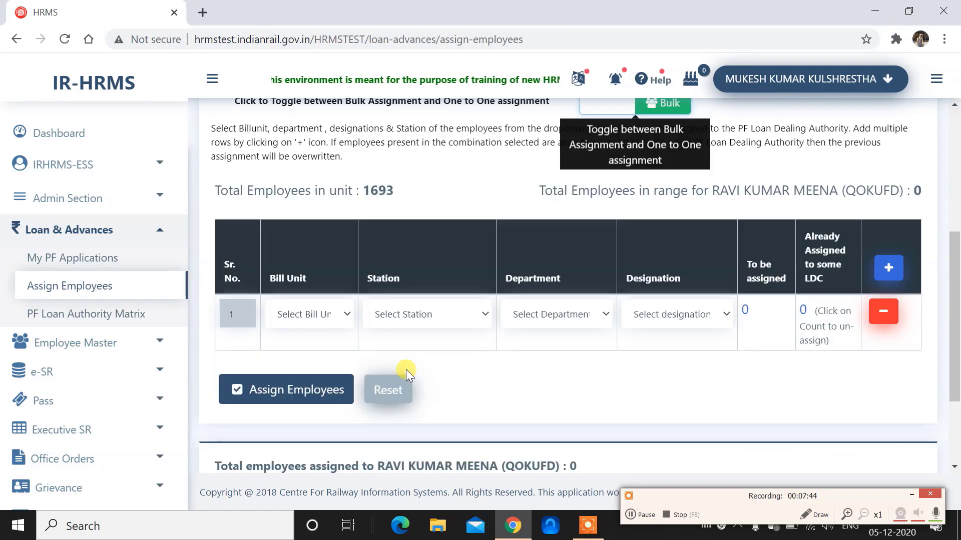
{"action": "left_click", "coordinate": [326, 306]}
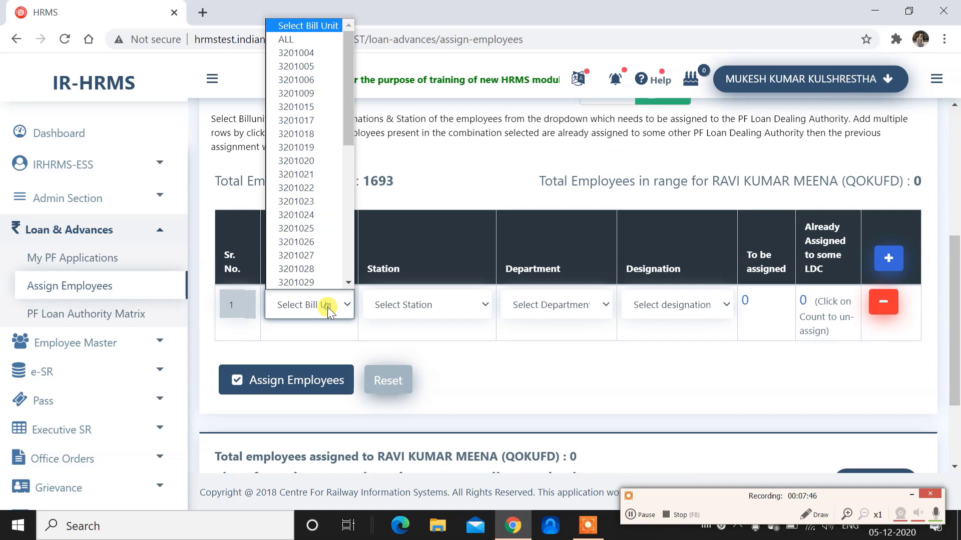
{"action": "left_click", "coordinate": [311, 134]}
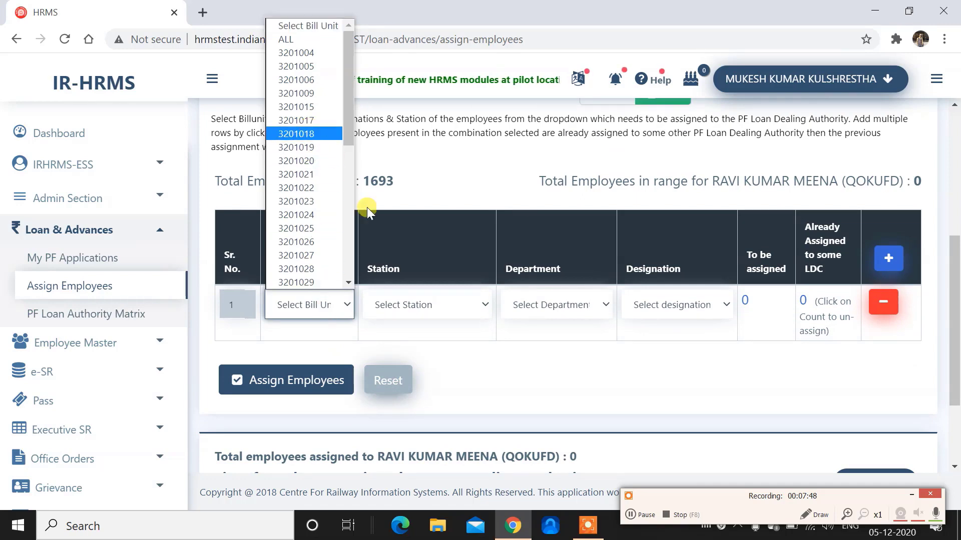
{"action": "left_click", "coordinate": [419, 314]}
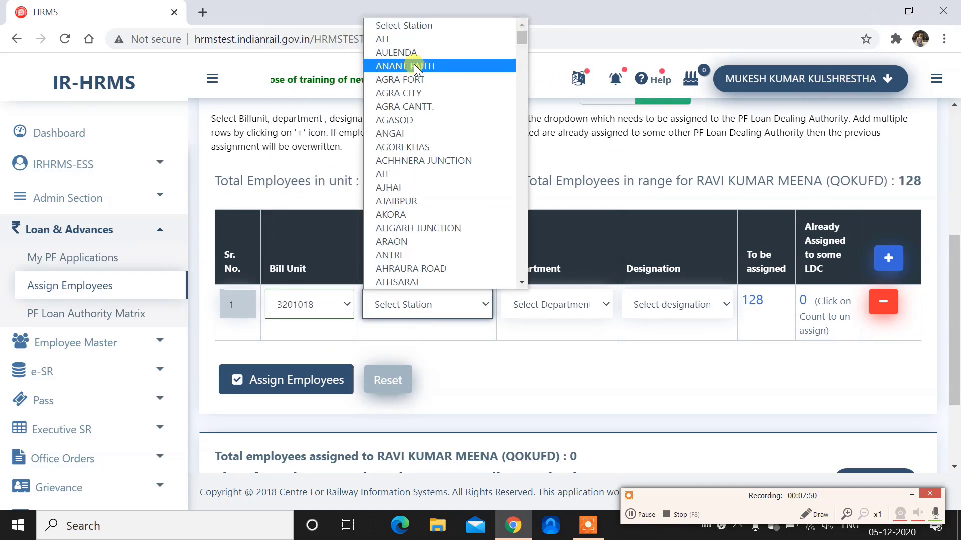
{"action": "left_click", "coordinate": [428, 40]}
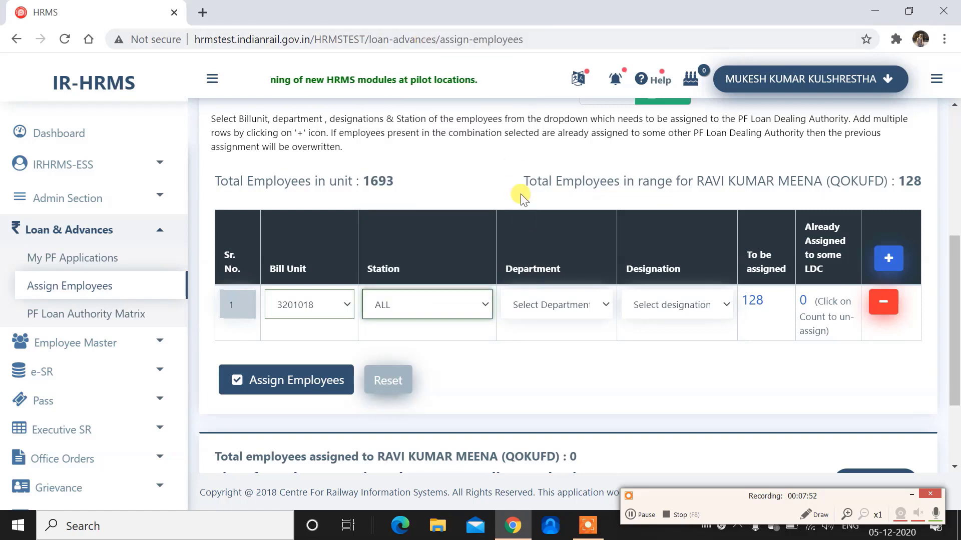
{"action": "left_click", "coordinate": [574, 305]}
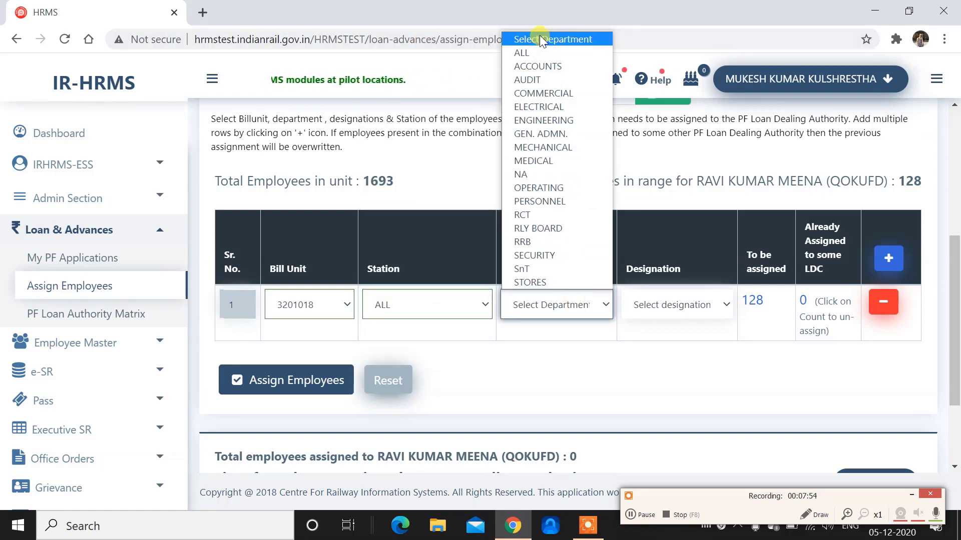
{"action": "left_click", "coordinate": [546, 55]}
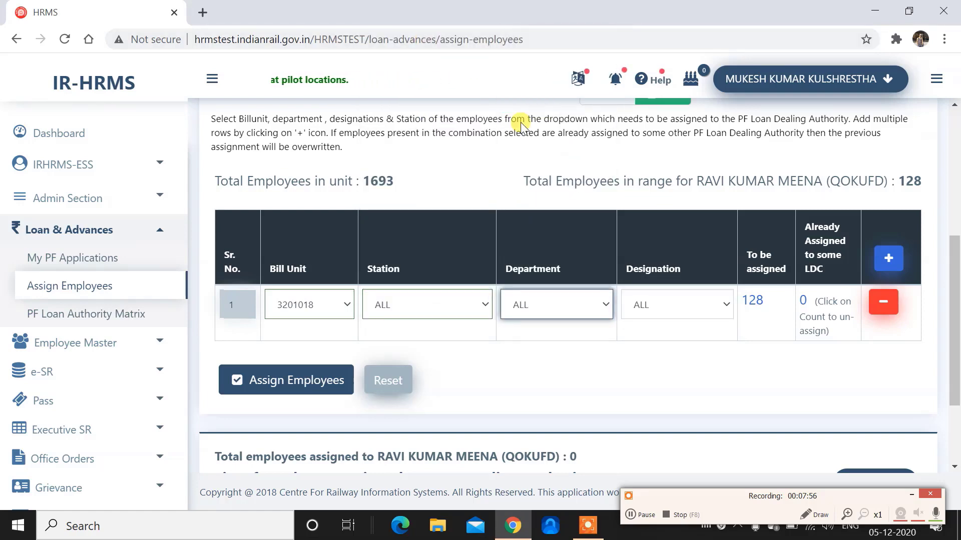
{"action": "left_click", "coordinate": [296, 384]}
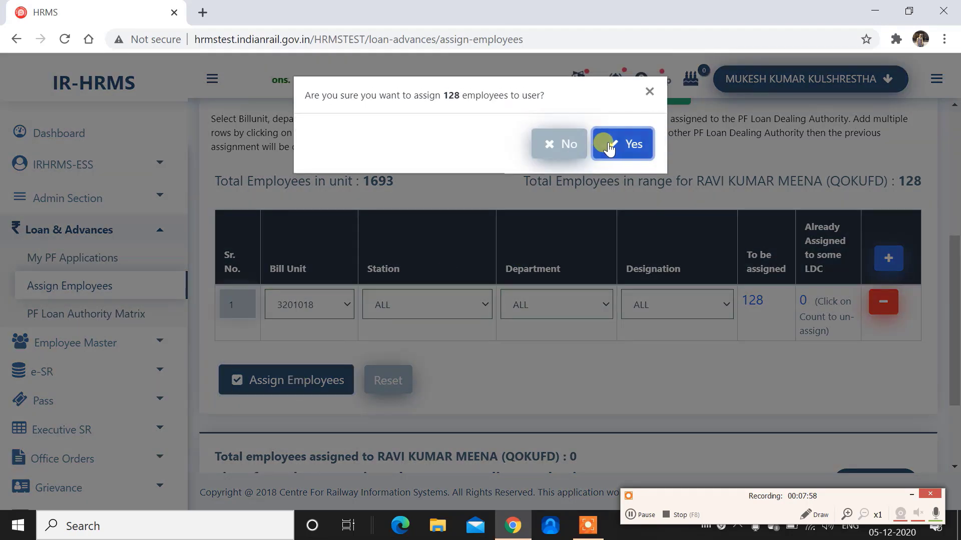
{"action": "left_click", "coordinate": [622, 144]}
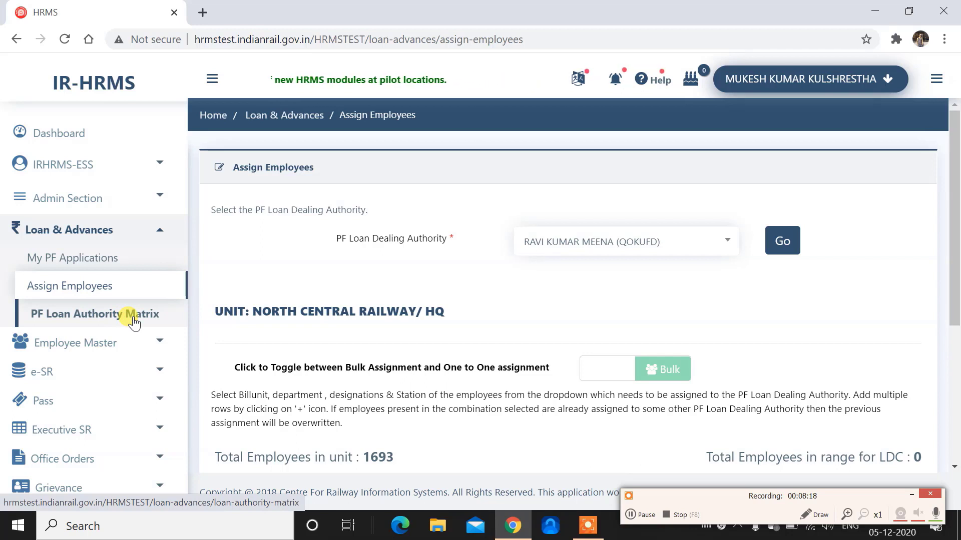
- Log out of the admin account and start entering the employee's username
{"action": "left_click", "coordinate": [123, 238]}
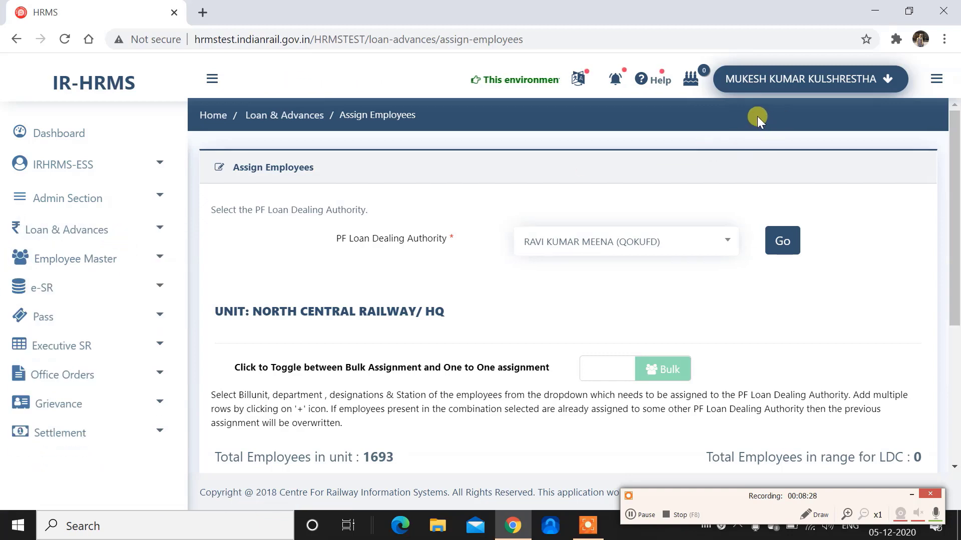
{"action": "left_click", "coordinate": [800, 96]}
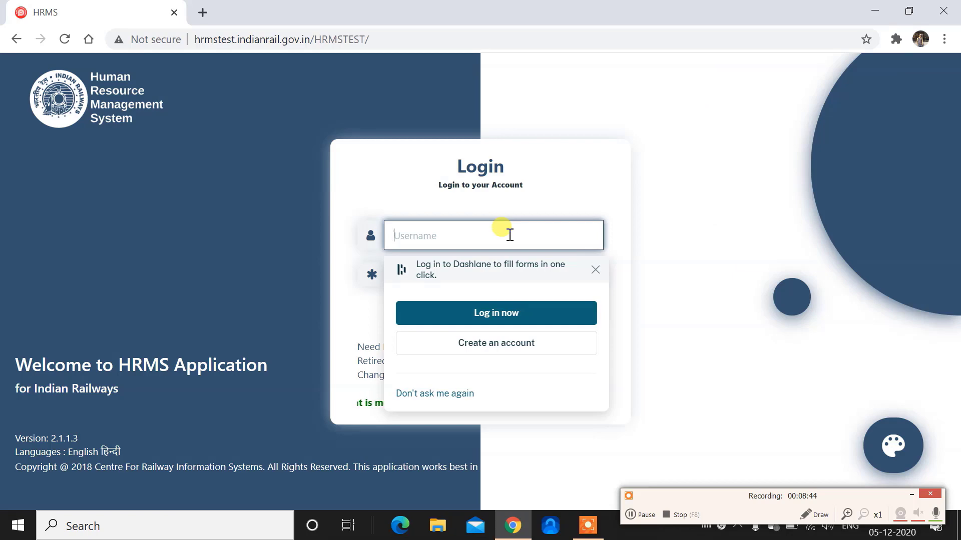
{"action": "type", "text": "uar"}
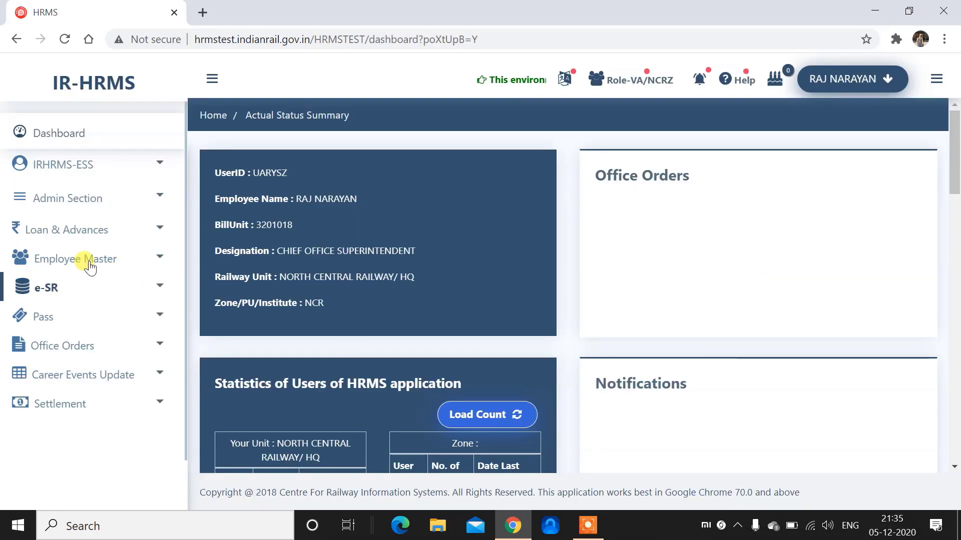
- Open My PF Applications under Loan & Advances and start a new PF loan application
{"action": "left_click", "coordinate": [68, 237]}
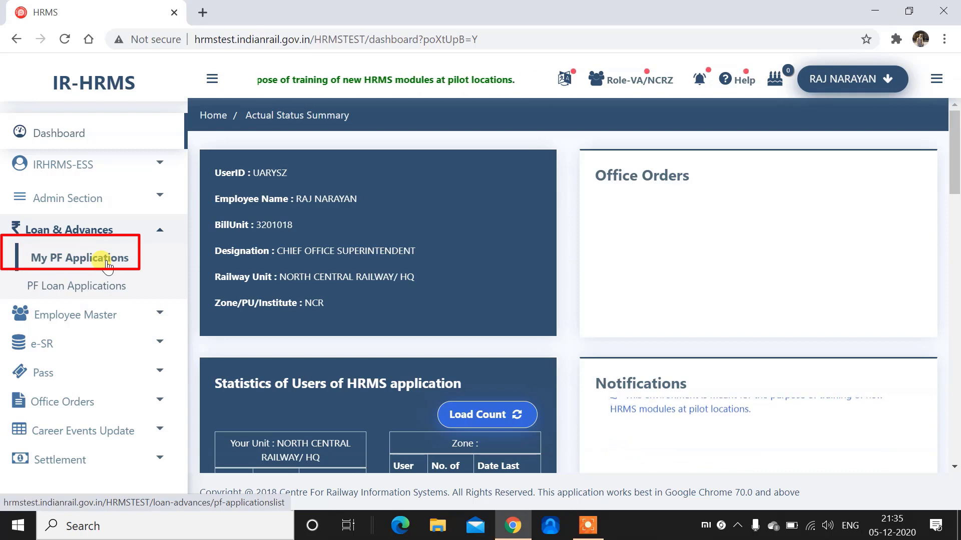
{"action": "left_click", "coordinate": [106, 264]}
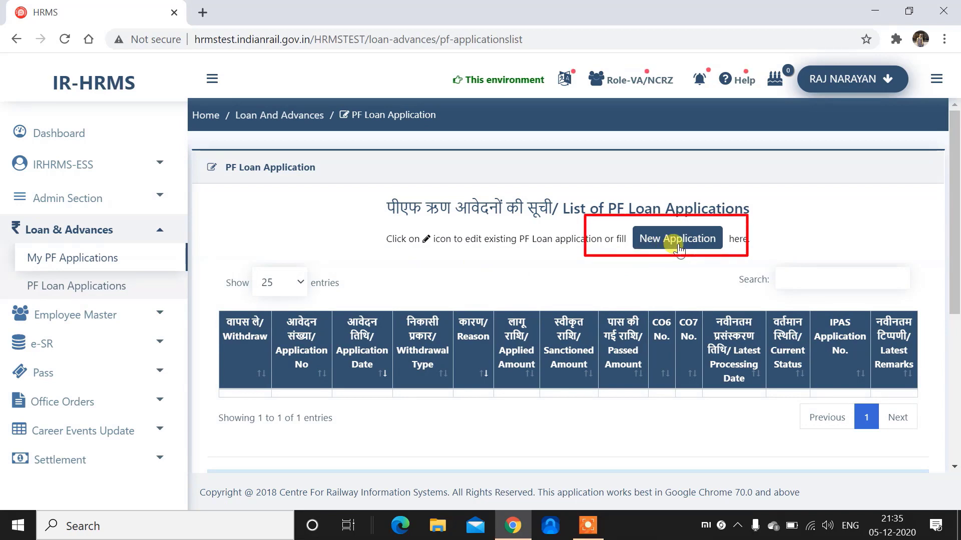
{"action": "left_click", "coordinate": [679, 242]}
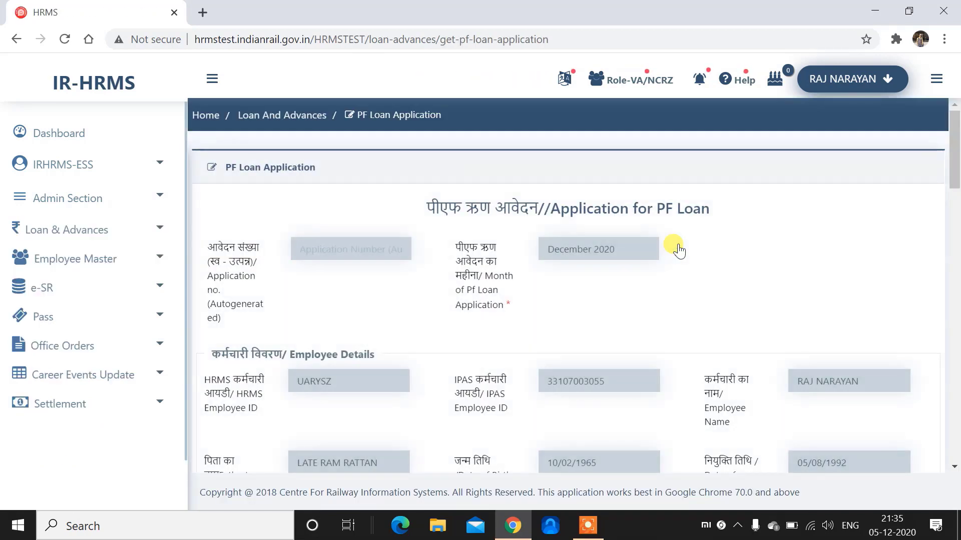
- Review the pre-filled employee and last-loan details (PF balance 595001) down to the empty PF Loan Application Details section
{"action": "scroll", "coordinate": [452, 263], "scroll_direction": "down", "scroll_amount": 2}
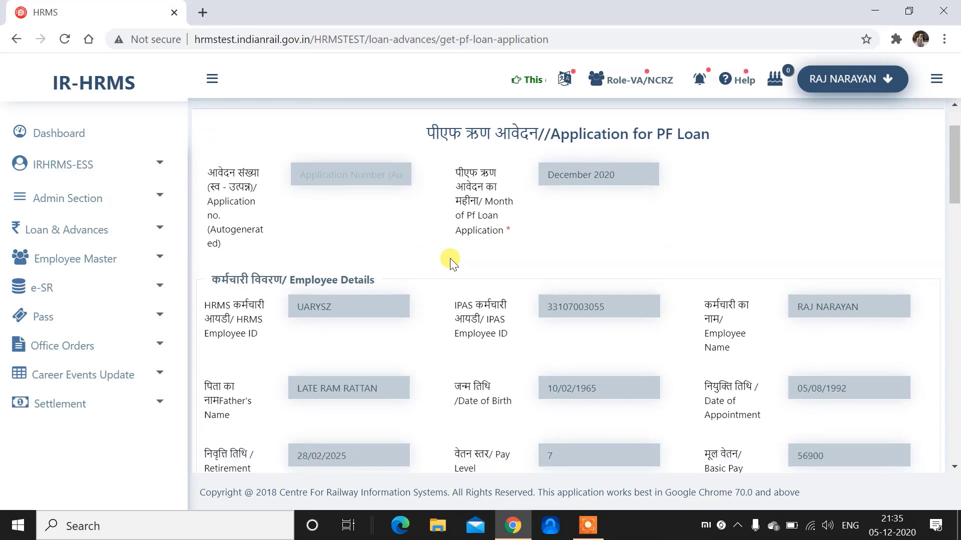
{"action": "scroll", "coordinate": [449, 259], "scroll_direction": "down", "scroll_amount": 3}
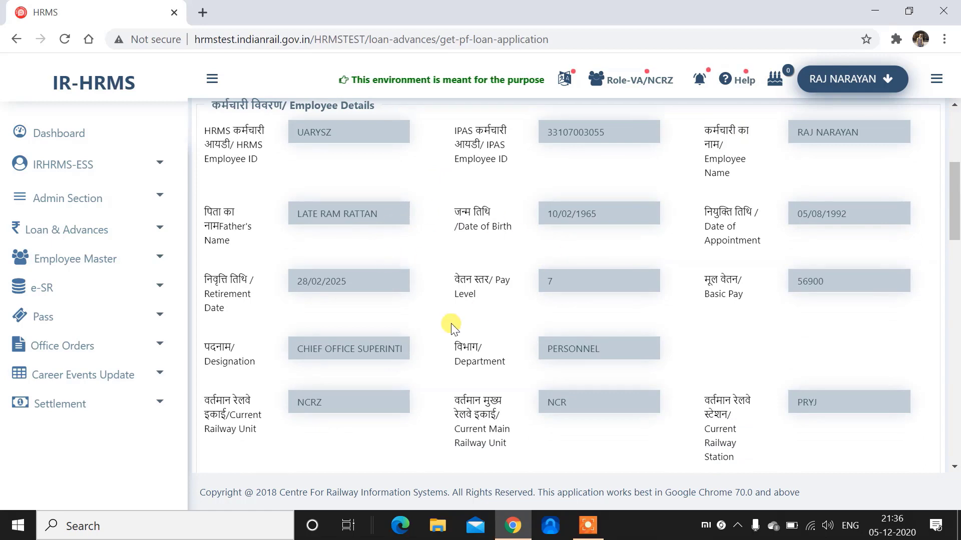
{"action": "scroll", "coordinate": [453, 321], "scroll_direction": "down", "scroll_amount": 10}
{"action": "scroll", "coordinate": [454, 318], "scroll_direction": "down", "scroll_amount": 2}
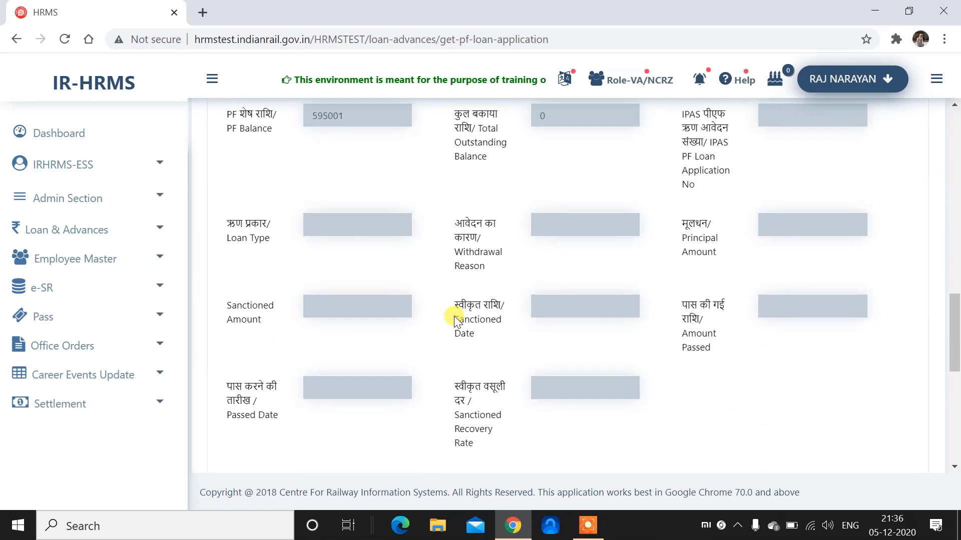
{"action": "scroll", "coordinate": [454, 317], "scroll_direction": "up", "scroll_amount": 2}
{"action": "scroll", "coordinate": [454, 317], "scroll_direction": "down", "scroll_amount": 1}
{"action": "scroll", "coordinate": [457, 320], "scroll_direction": "down", "scroll_amount": 1}
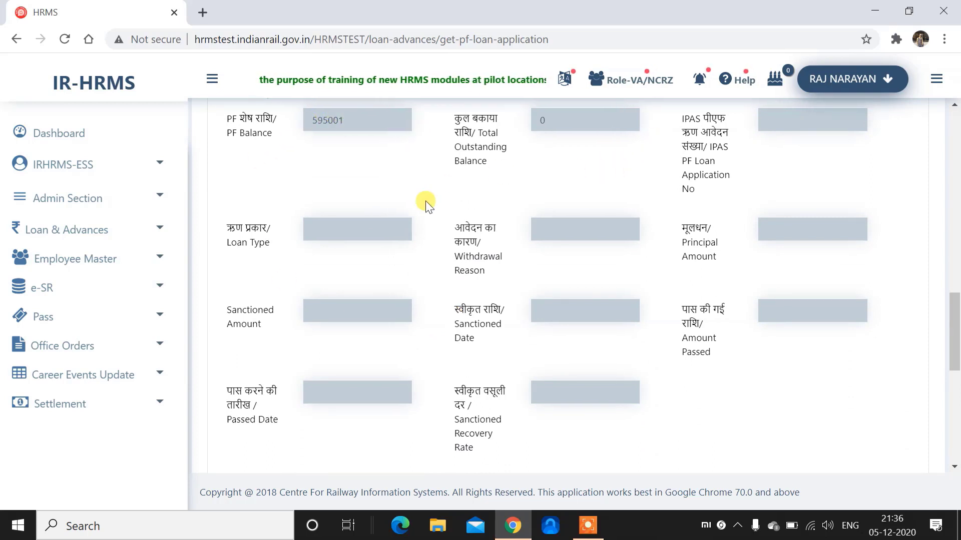
{"action": "scroll", "coordinate": [474, 281], "scroll_direction": "down", "scroll_amount": 5}
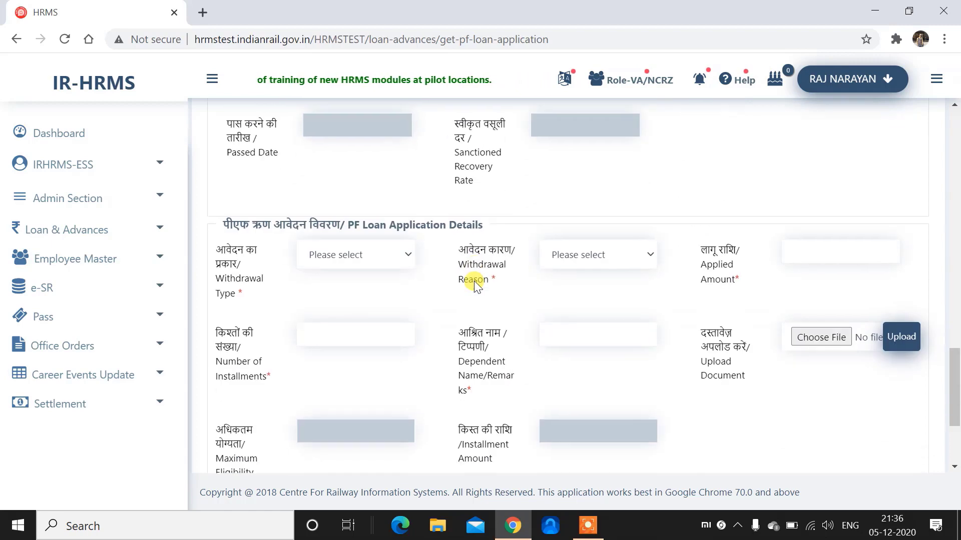
{"action": "scroll", "coordinate": [474, 281], "scroll_direction": "up", "scroll_amount": 4}
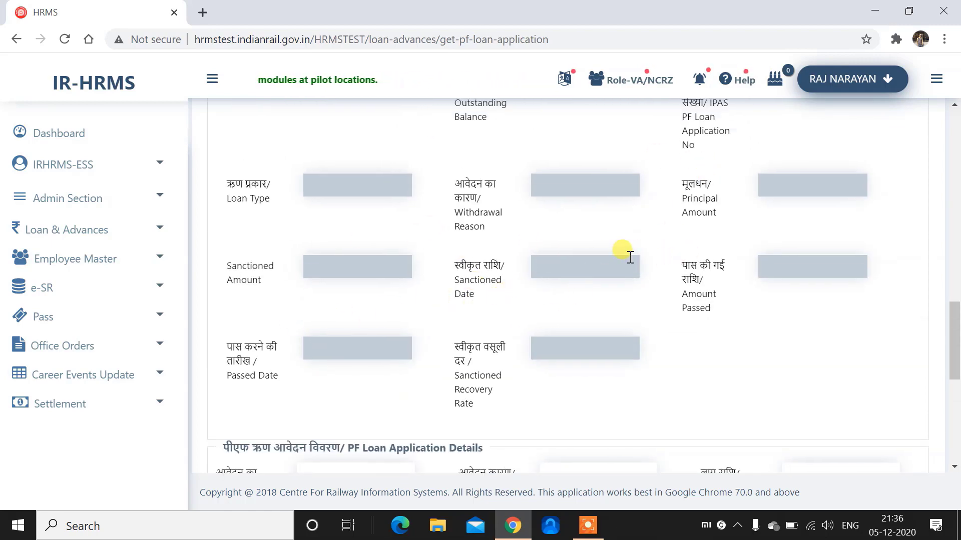
{"action": "scroll", "coordinate": [514, 251], "scroll_direction": "down", "scroll_amount": 5}
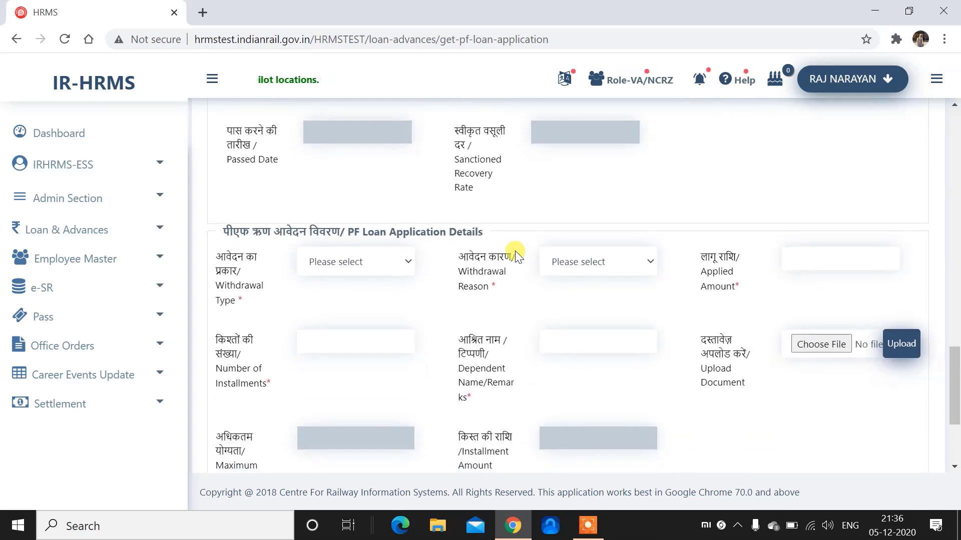
{"action": "scroll", "coordinate": [511, 190], "scroll_direction": "down", "scroll_amount": 1}
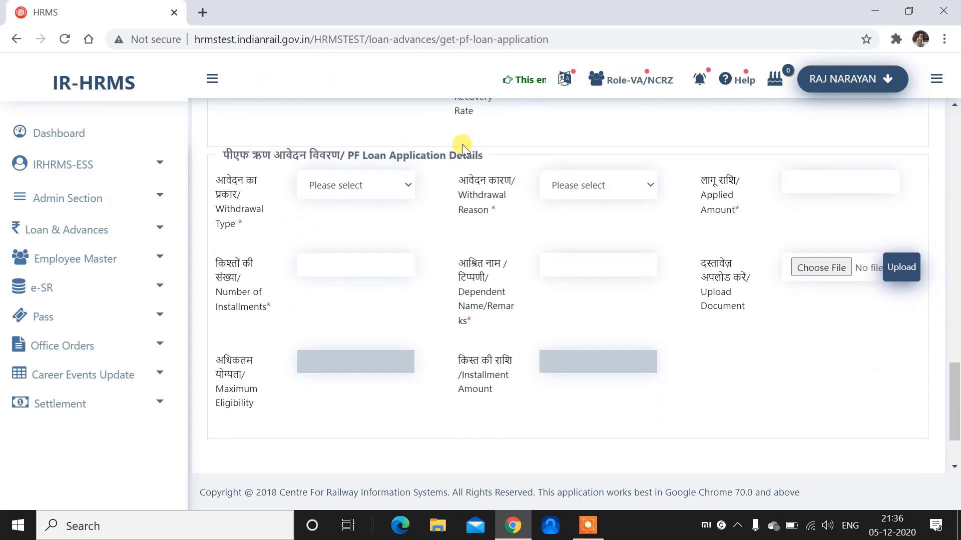
- Set withdrawal type to Final and reason to MARRIAGE OF SELF (MALE)
{"action": "left_click", "coordinate": [387, 188]}
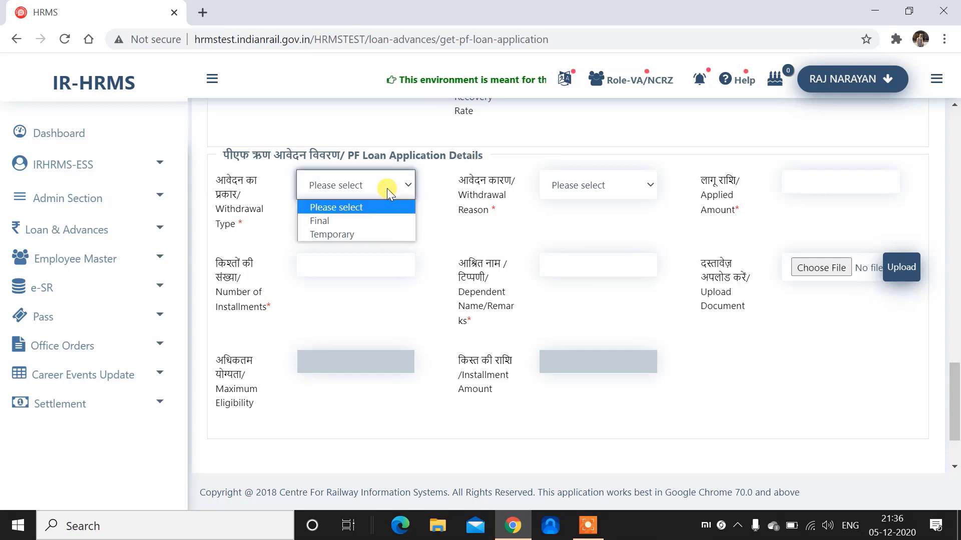
{"action": "left_click", "coordinate": [335, 220]}
{"action": "left_click", "coordinate": [630, 188]}
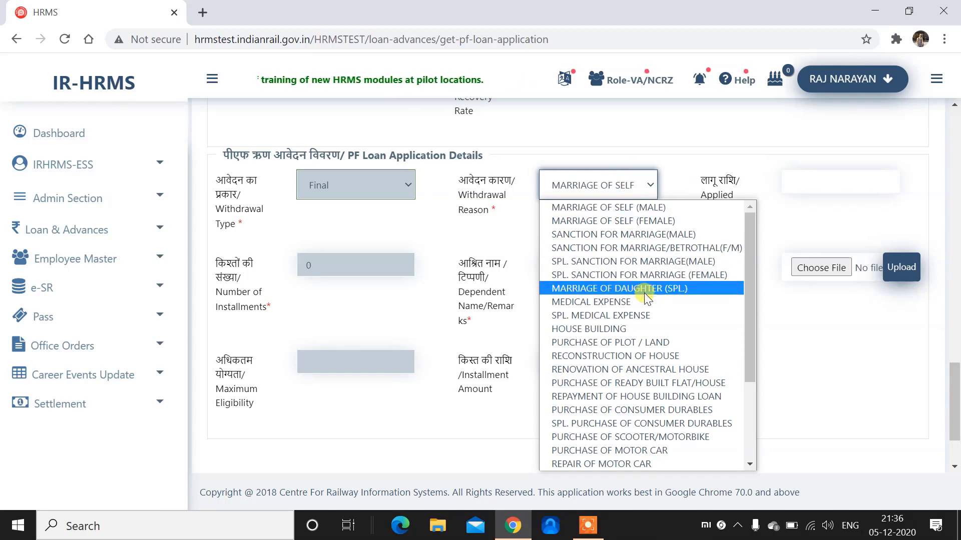
{"action": "scroll", "coordinate": [645, 297], "scroll_direction": "down", "scroll_amount": 2}
{"action": "scroll", "coordinate": [646, 297], "scroll_direction": "up", "scroll_amount": 2}
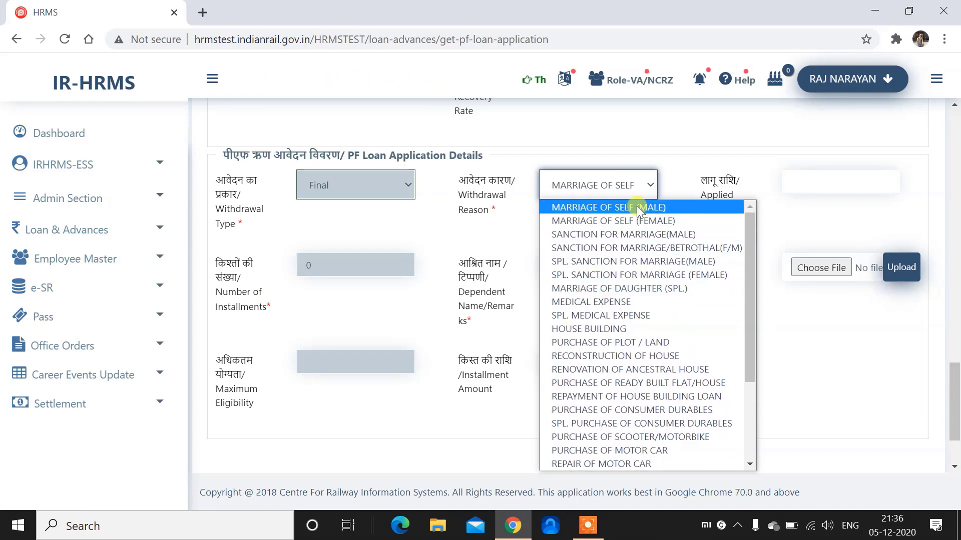
{"action": "left_click", "coordinate": [639, 208]}
- Enter an applied amount of 10000 with the remark 'xyz'
{"action": "left_click", "coordinate": [816, 181]}
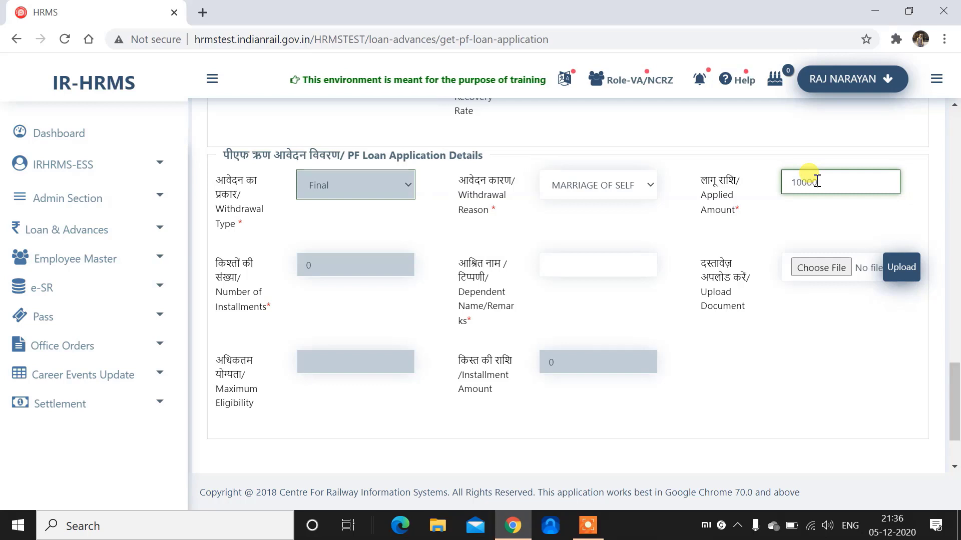
{"action": "left_click", "coordinate": [601, 266]}
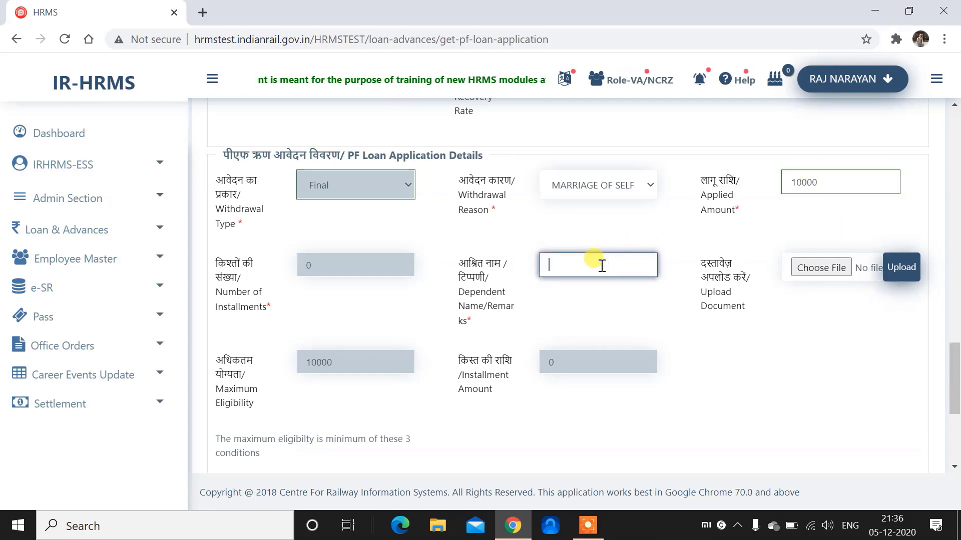
{"action": "type", "text": "xyz"}
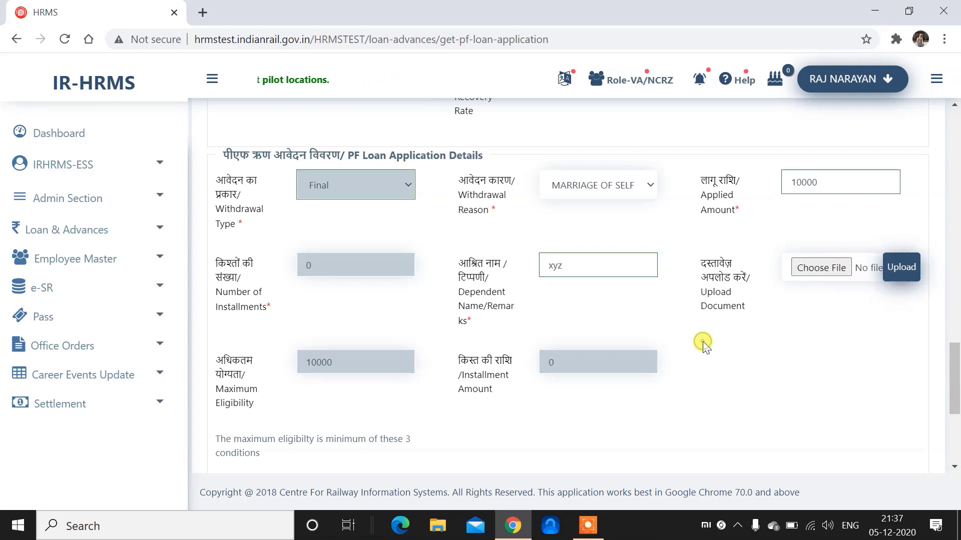
- Submit and confirm the application, verifying with the OTP to get its autogenerated application number
{"action": "scroll", "coordinate": [703, 344], "scroll_direction": "down", "scroll_amount": 5}
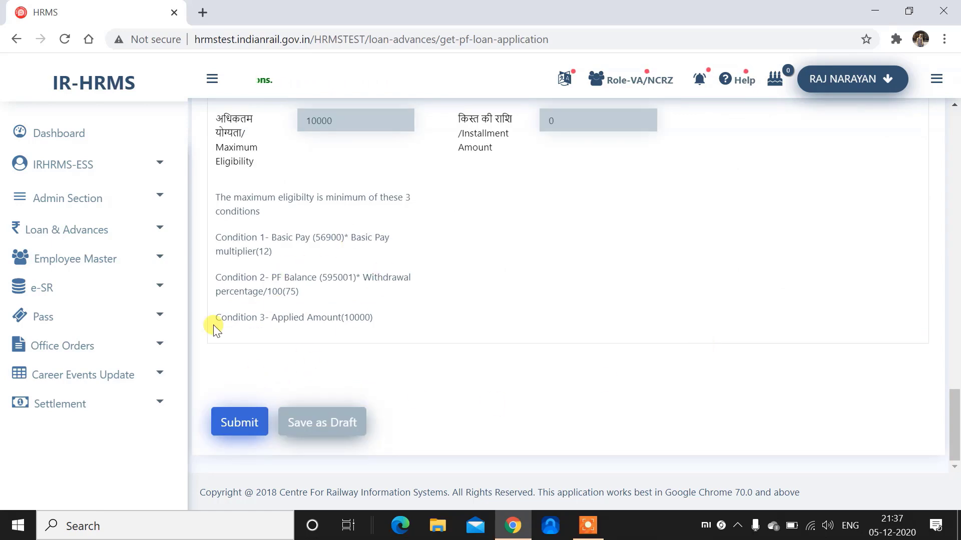
{"action": "left_click", "coordinate": [240, 426]}
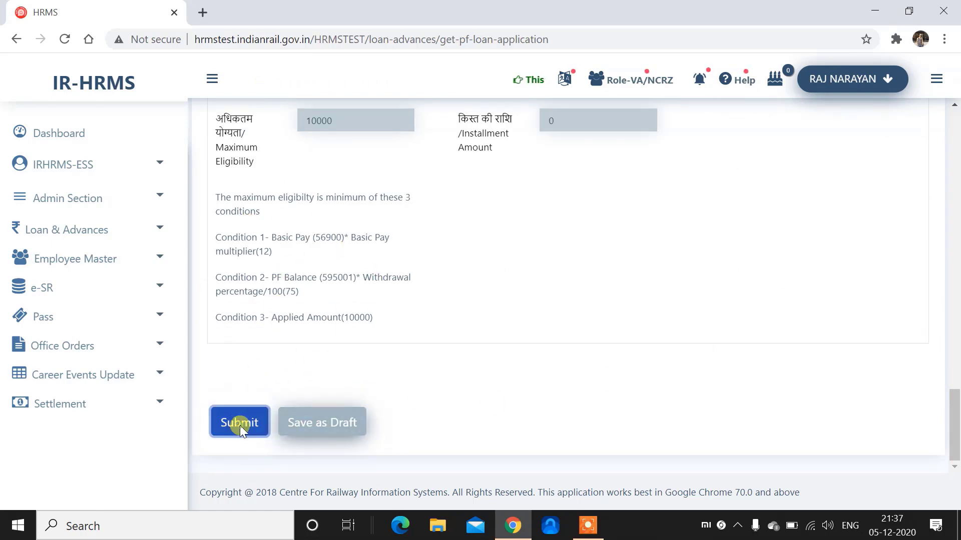
{"action": "left_click", "coordinate": [618, 173]}
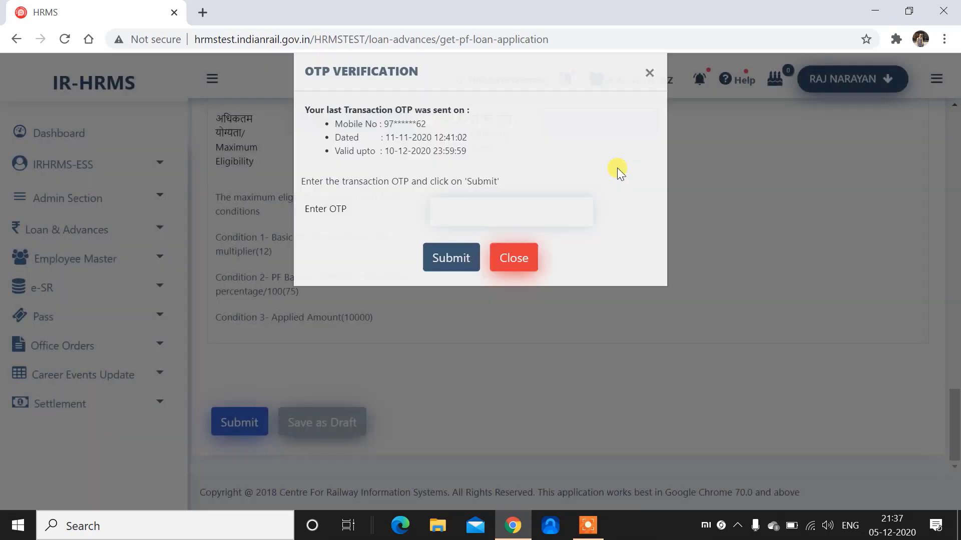
{"action": "left_click", "coordinate": [490, 235]}
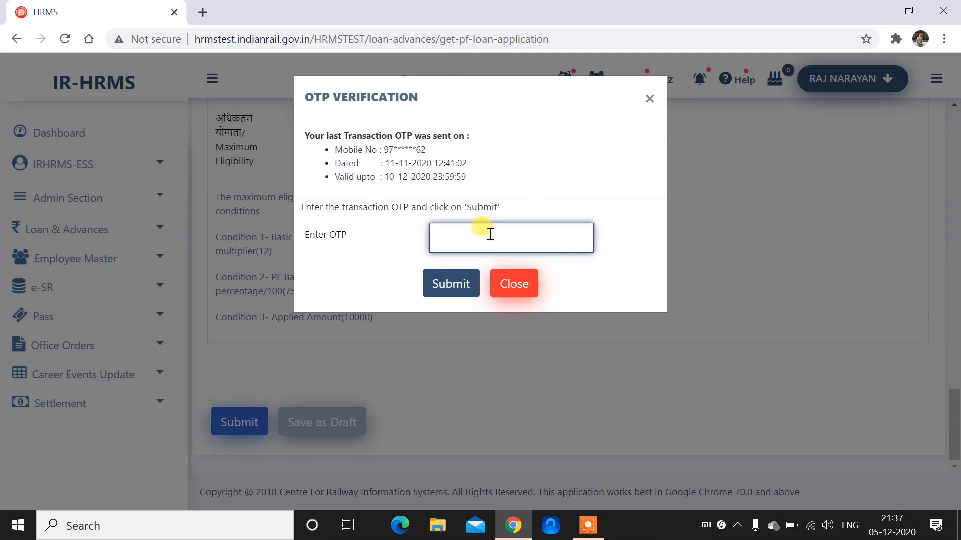
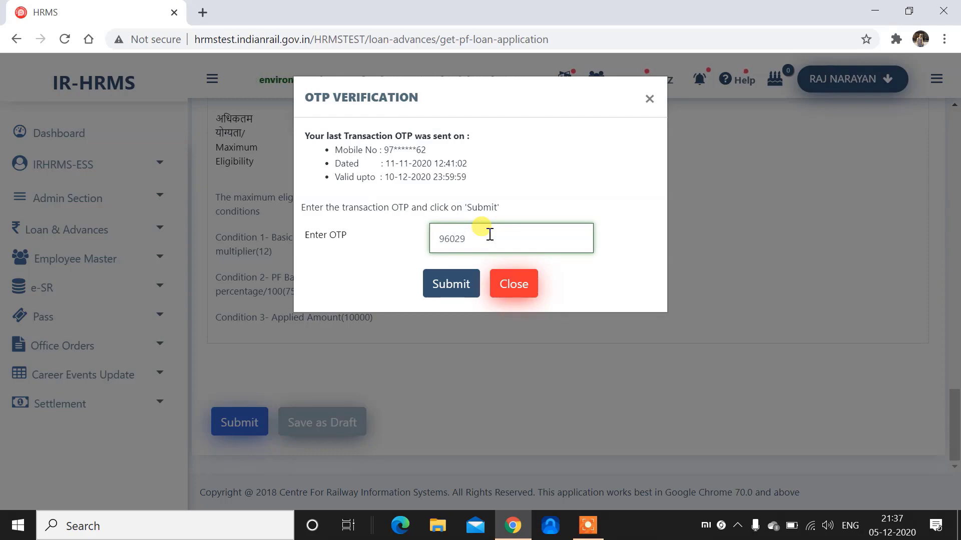
{"action": "left_click", "coordinate": [441, 285]}
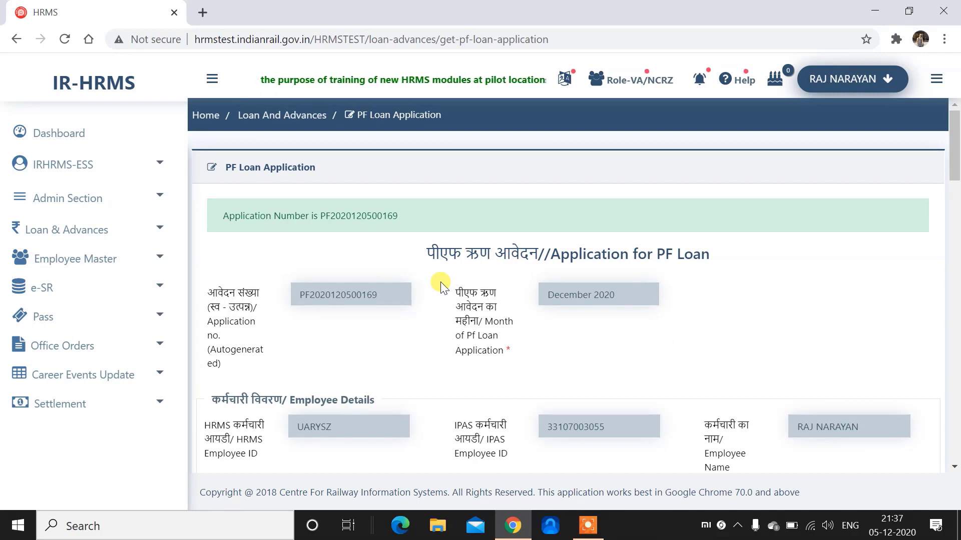
{"action": "scroll", "coordinate": [509, 276], "scroll_direction": "down", "scroll_amount": 1}
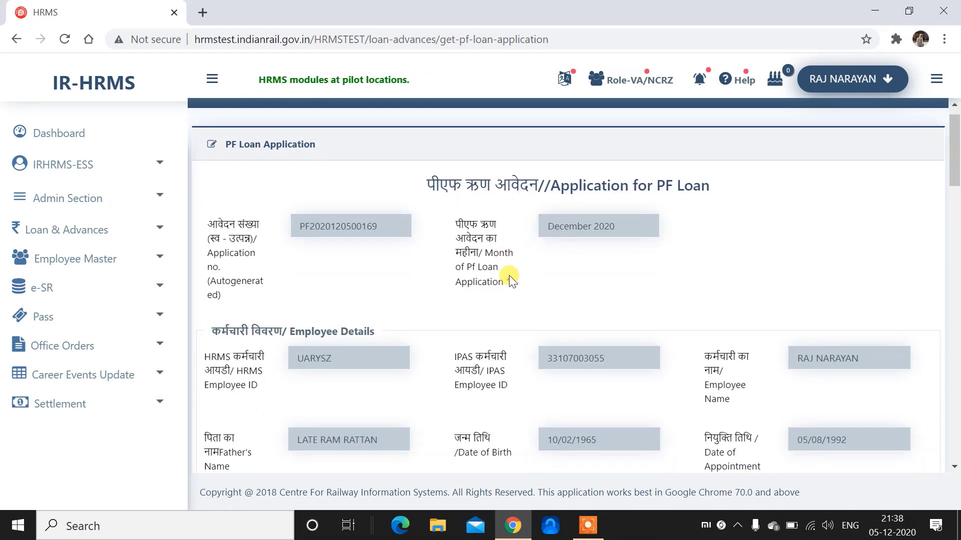
- Open My PF Applications under Loan & Advances, showing the 10000 marriage withdrawal at status FS
{"action": "scroll", "coordinate": [509, 275], "scroll_direction": "down", "scroll_amount": 1}
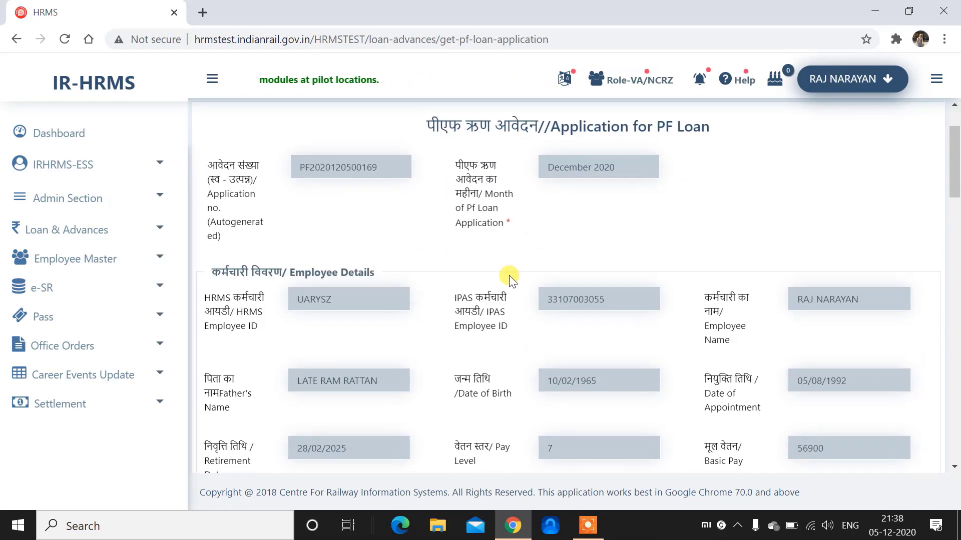
{"action": "scroll", "coordinate": [501, 272], "scroll_direction": "down", "scroll_amount": 1}
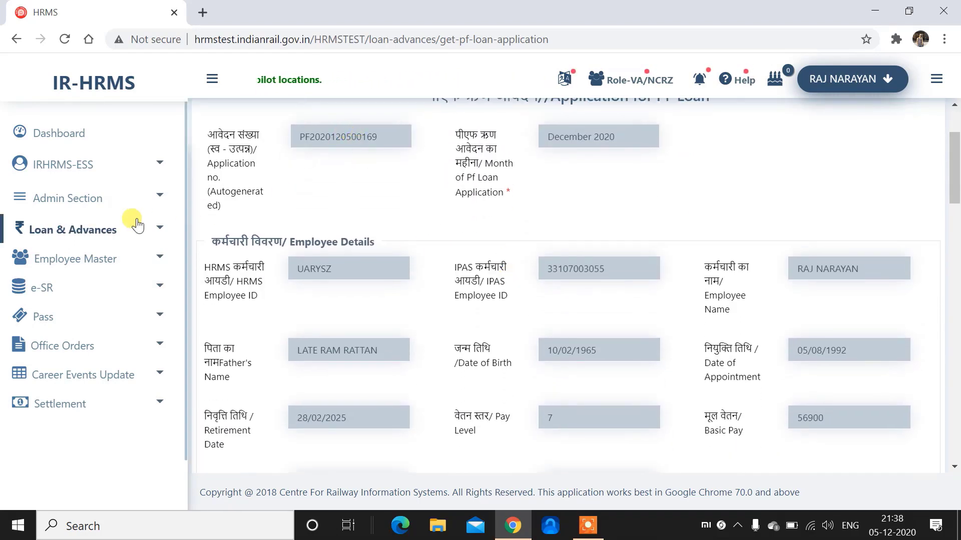
{"action": "left_click", "coordinate": [82, 241]}
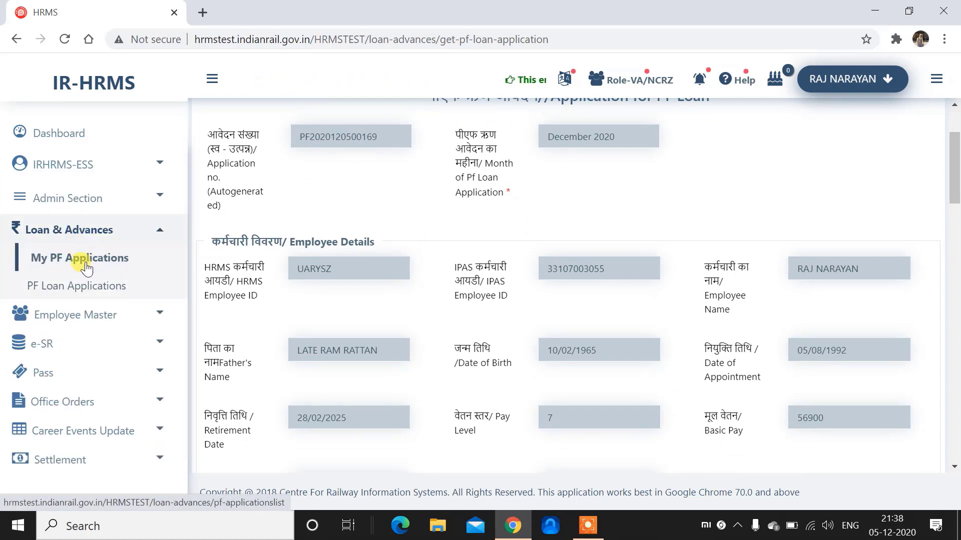
{"action": "left_click", "coordinate": [86, 266]}
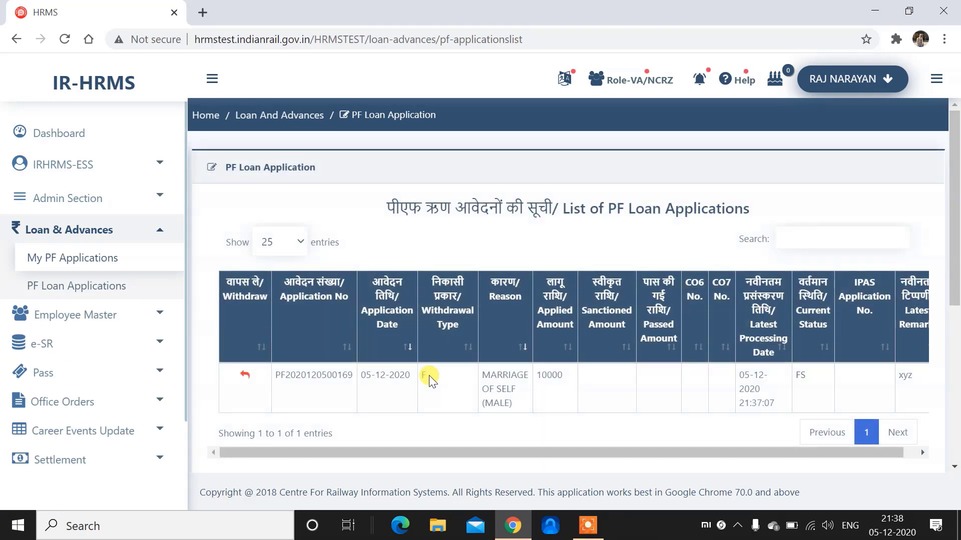
{"action": "scroll", "coordinate": [429, 376], "scroll_direction": "down", "scroll_amount": 1}
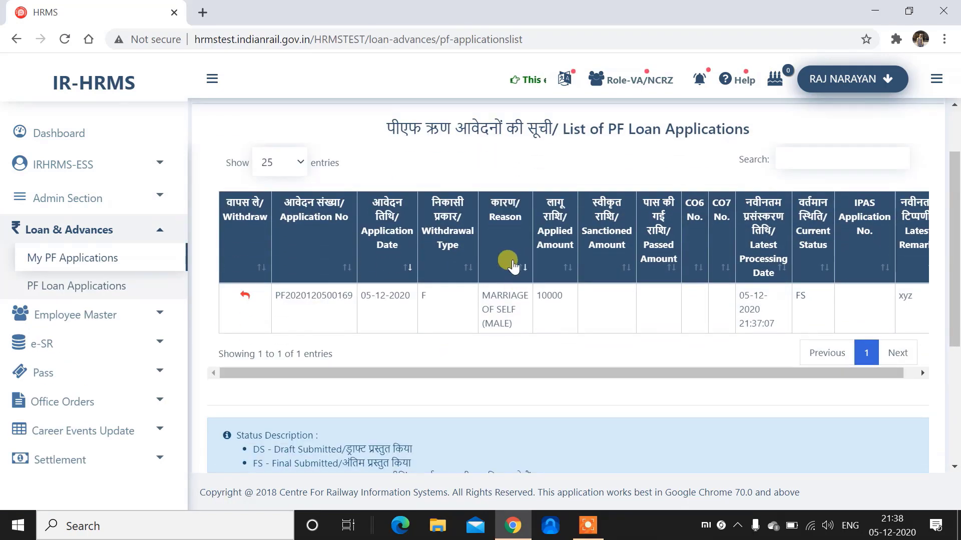
{"action": "scroll", "coordinate": [508, 261], "scroll_direction": "up", "scroll_amount": 1}
{"action": "scroll", "coordinate": [514, 267], "scroll_direction": "down", "scroll_amount": 1}
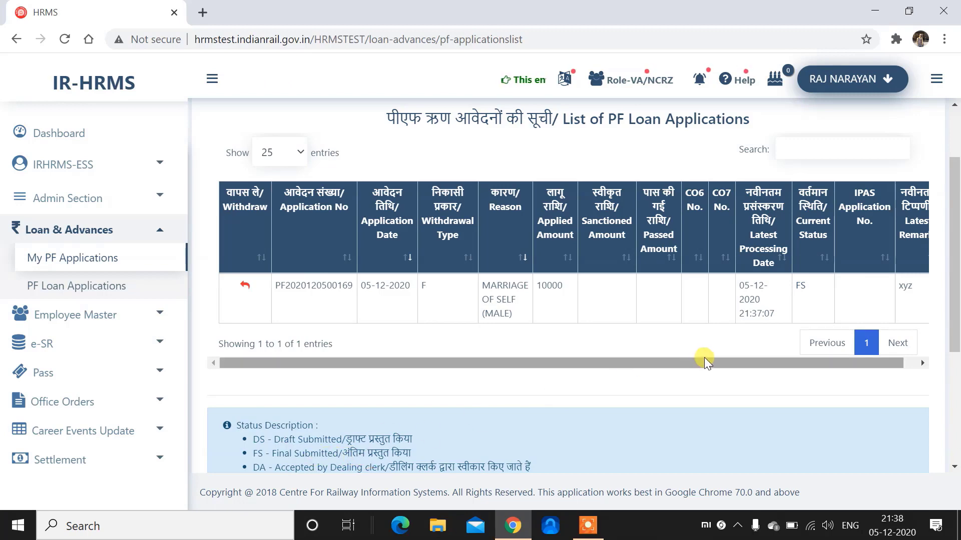
{"action": "left_click_drag", "start_coordinate": [706, 362], "coordinate": [644, 362]}
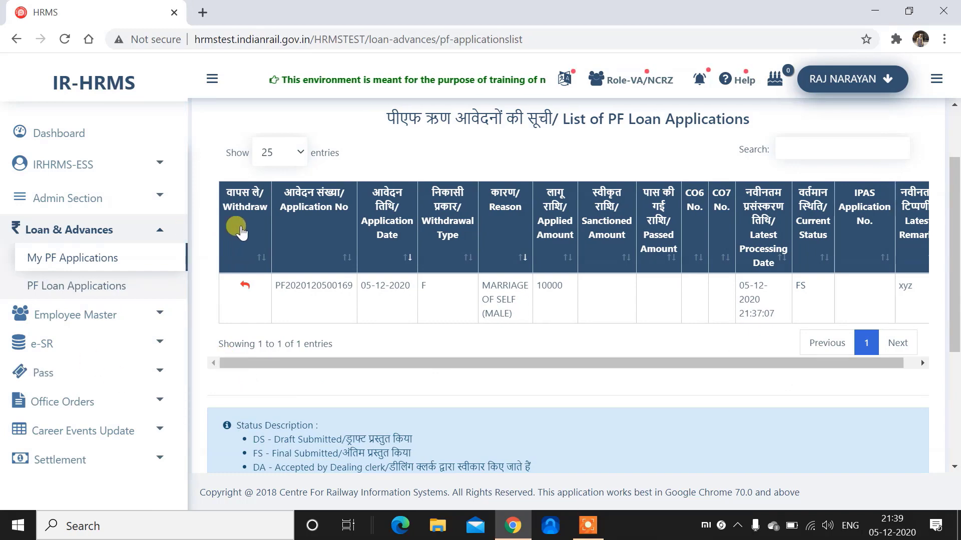
- Log out of the employee account and switch to the LDC dealing clerk role for NORTH CENTRAL RAILWAY/ HQ
{"action": "left_click", "coordinate": [844, 85]}
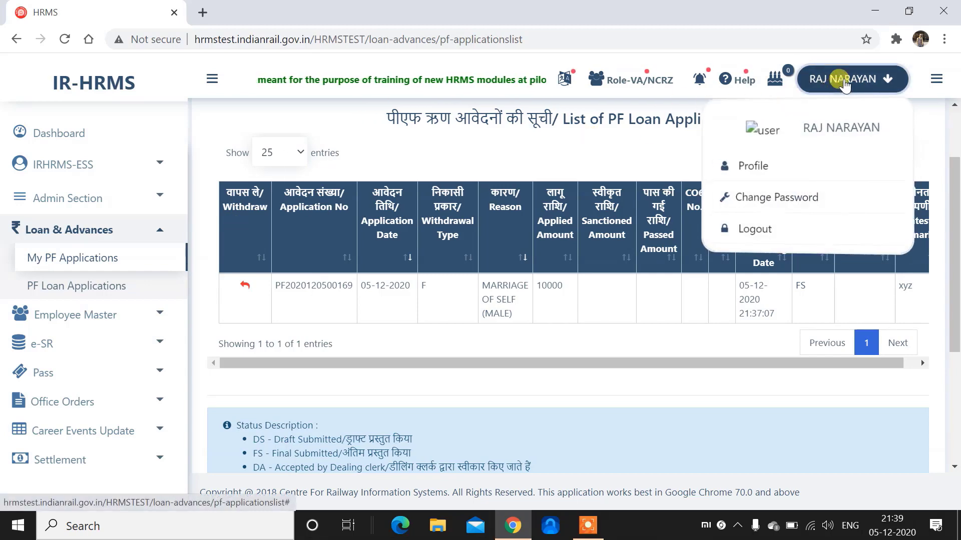
{"action": "left_click", "coordinate": [739, 227]}
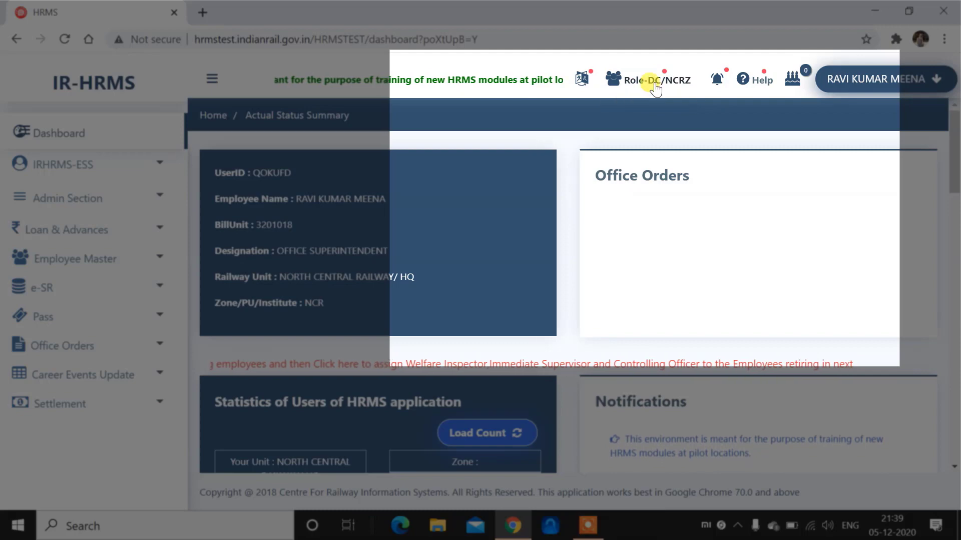
{"action": "left_click", "coordinate": [663, 85]}
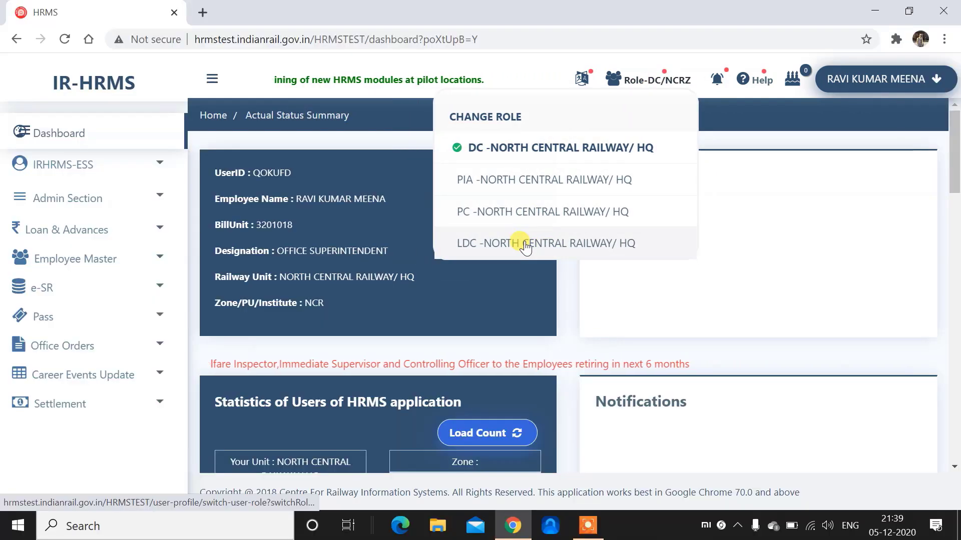
{"action": "left_click", "coordinate": [525, 244]}
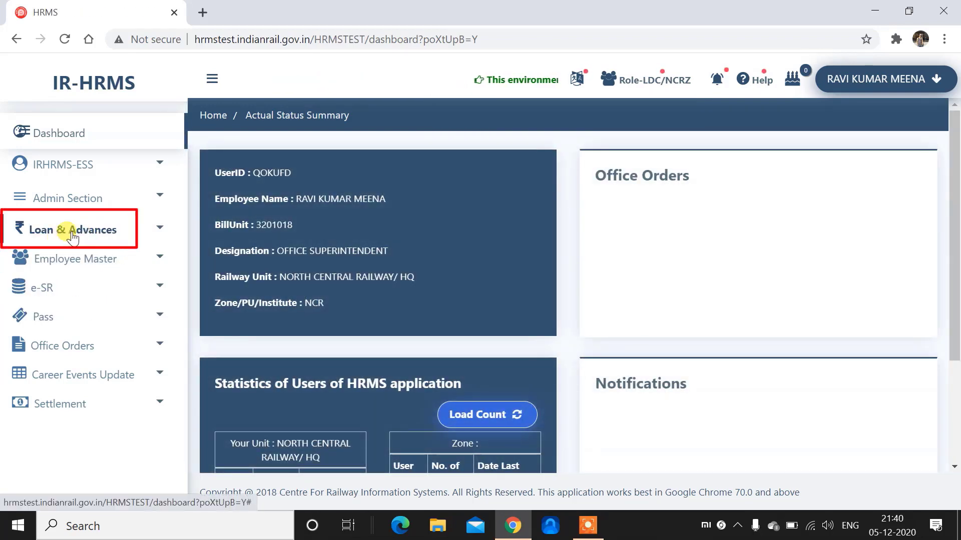
{"action": "left_click", "coordinate": [72, 237]}
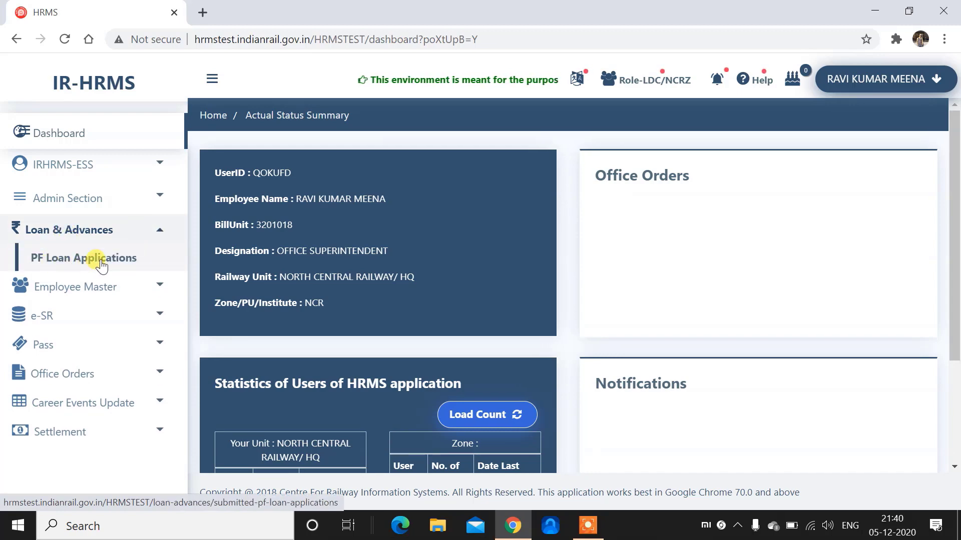
- Open the employee's Final 10000 application from PF Loan Applications and review it down to the eligibility conditions
{"action": "left_click", "coordinate": [101, 265]}
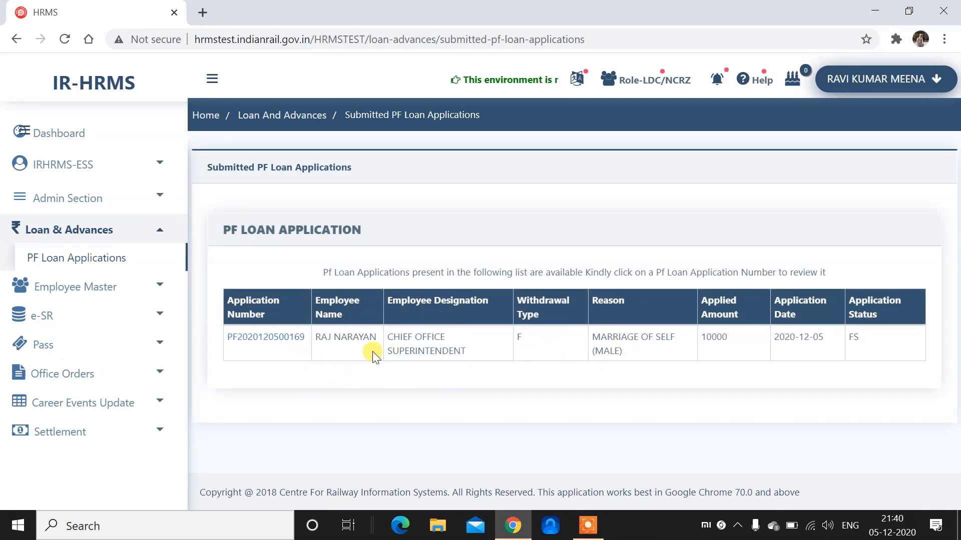
{"action": "left_click", "coordinate": [264, 339]}
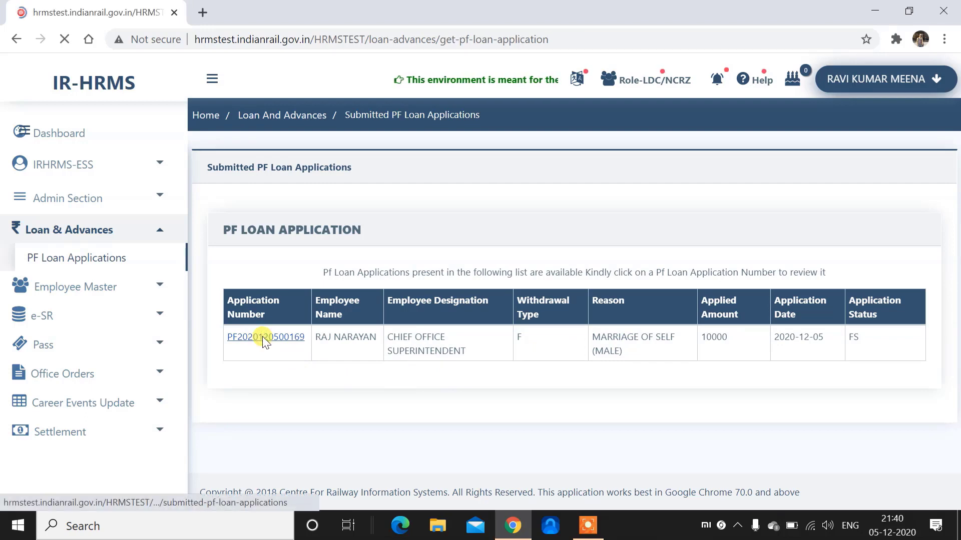
{"action": "scroll", "coordinate": [421, 359], "scroll_direction": "down", "scroll_amount": 1}
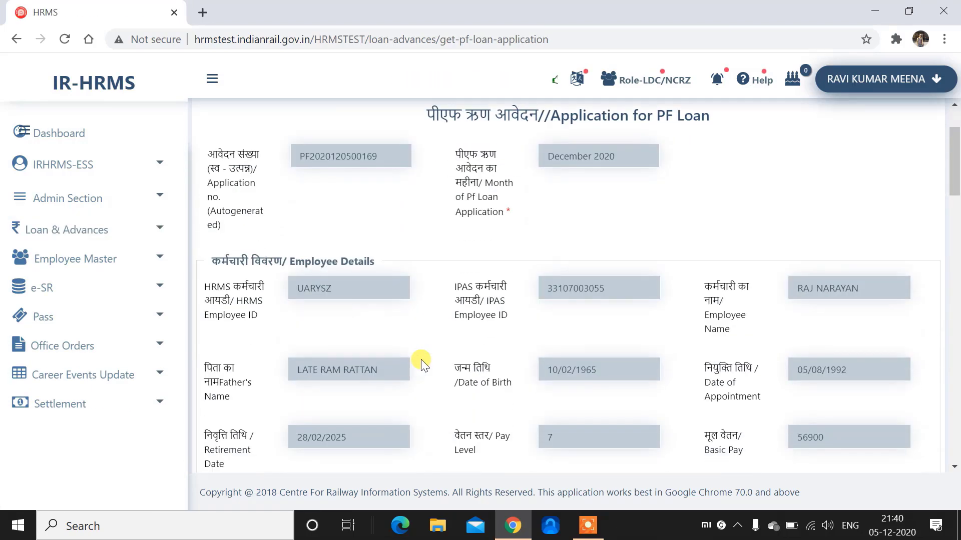
{"action": "scroll", "coordinate": [422, 359], "scroll_direction": "down", "scroll_amount": 2}
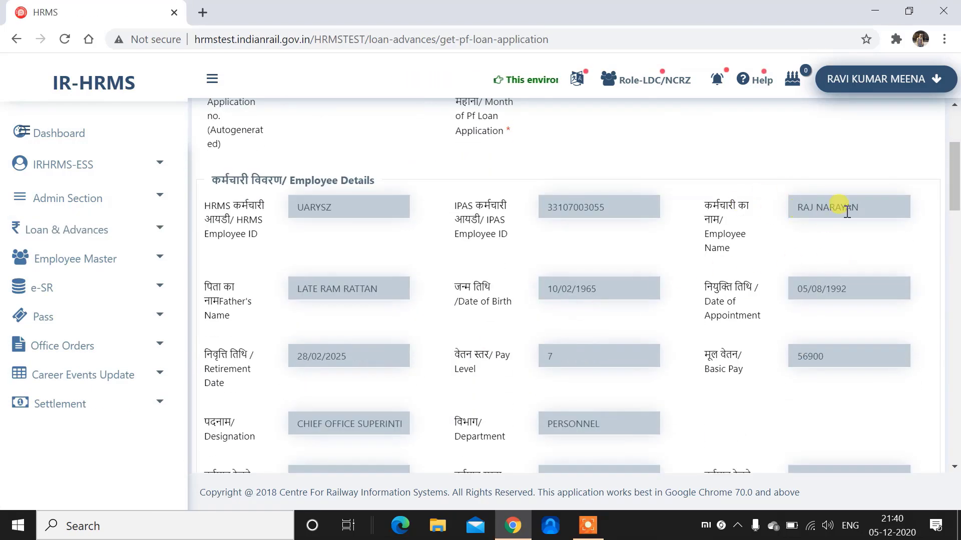
{"action": "scroll", "coordinate": [529, 332], "scroll_direction": "down", "scroll_amount": 10}
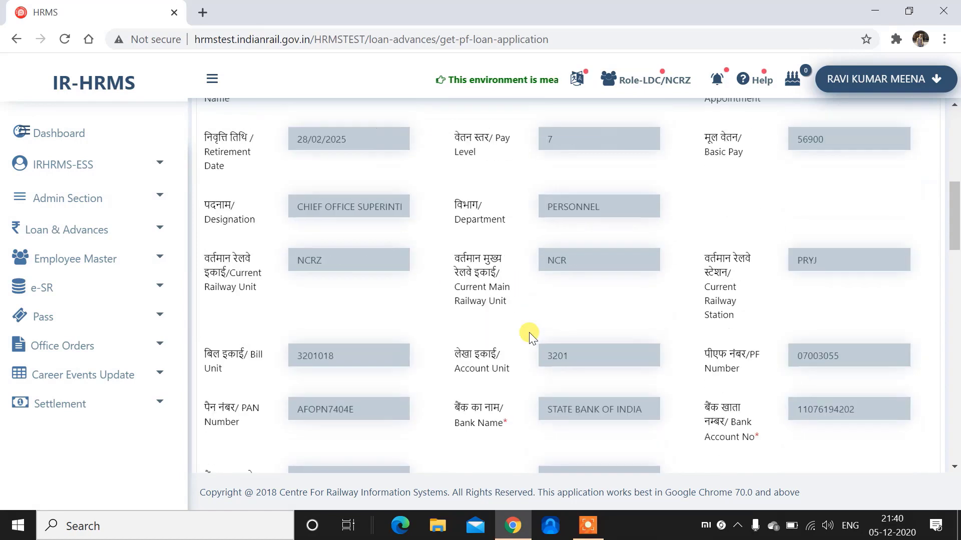
{"action": "scroll", "coordinate": [530, 332], "scroll_direction": "down", "scroll_amount": 8}
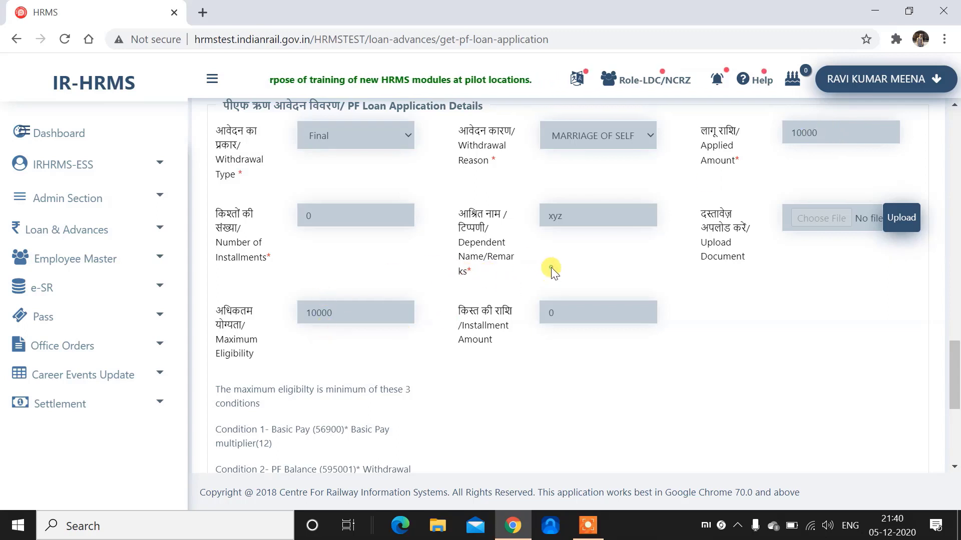
{"action": "scroll", "coordinate": [551, 271], "scroll_direction": "down", "scroll_amount": 2}
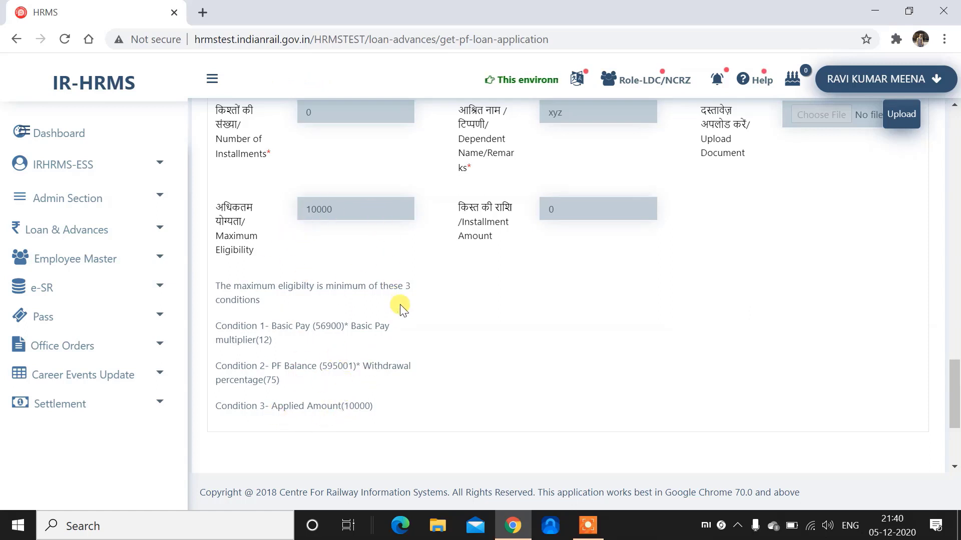
{"action": "scroll", "coordinate": [400, 304], "scroll_direction": "down", "scroll_amount": 3}
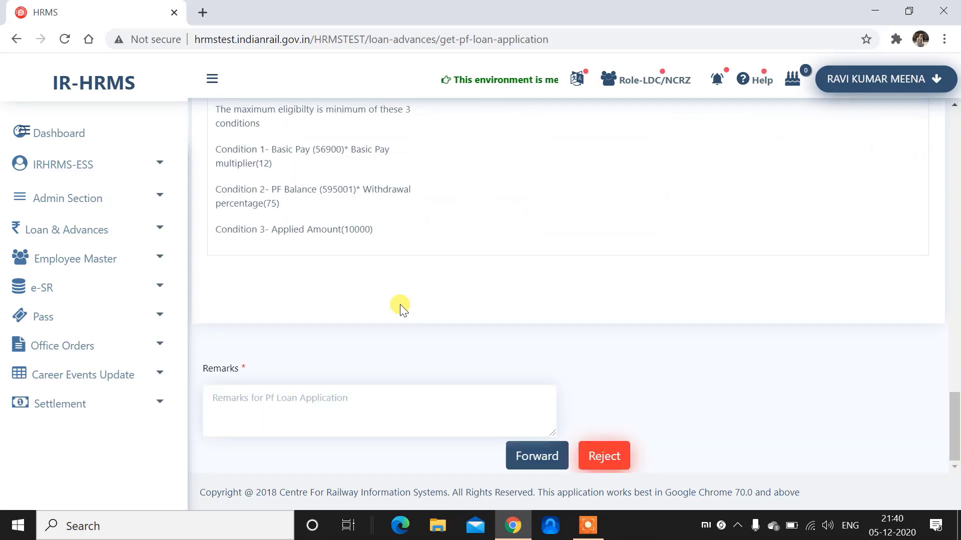
- Forward the application to the Verifying Authority with the remark 'forward' and confirm
{"action": "left_click", "coordinate": [354, 421]}
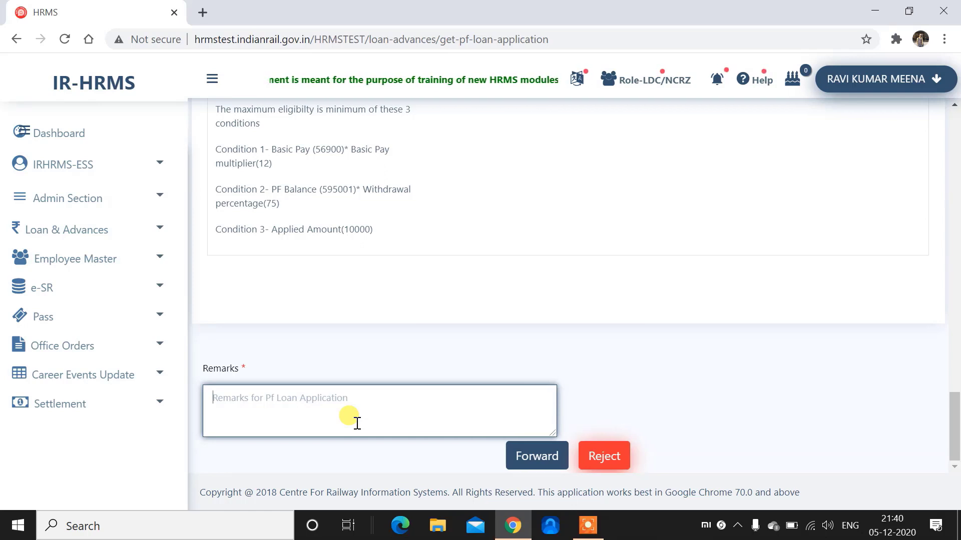
{"action": "type", "text": "for"}
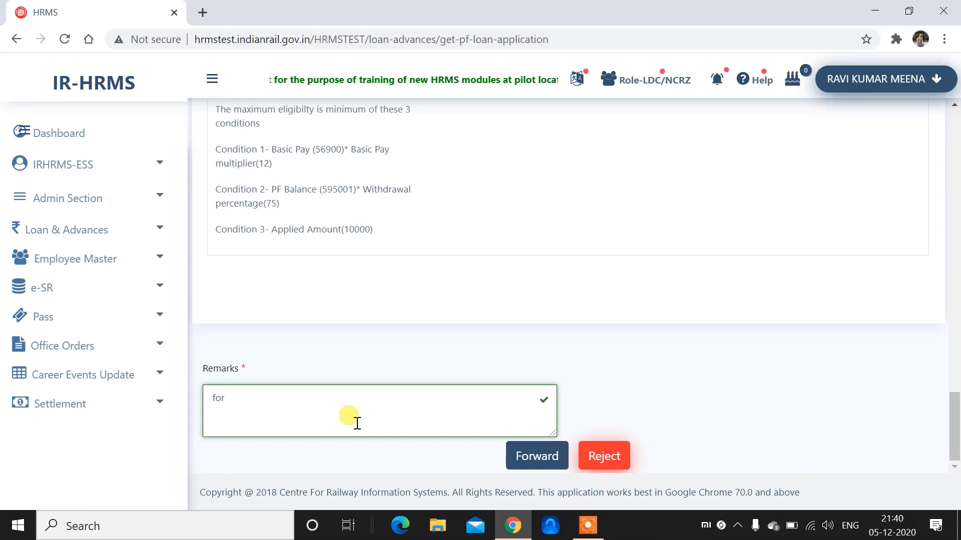
{"action": "type", "text": "ward"}
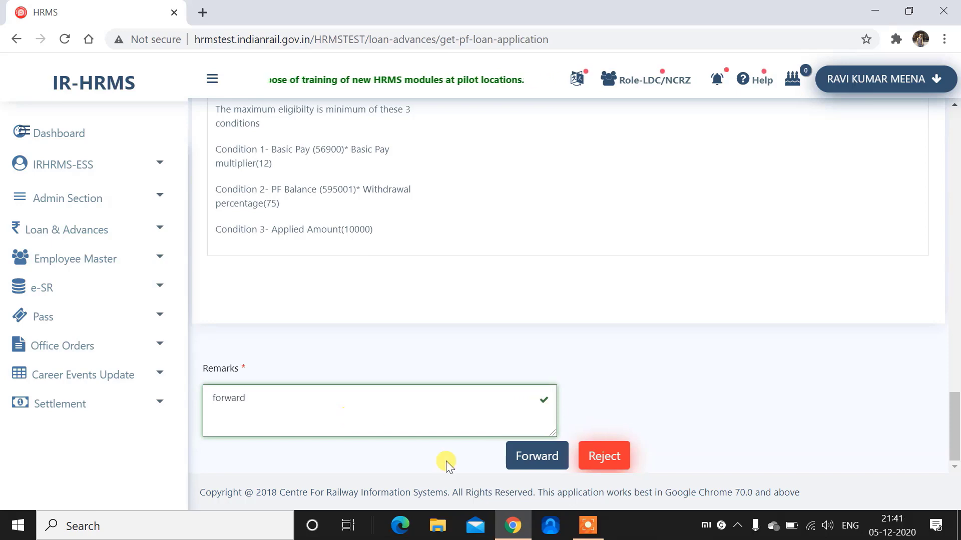
{"action": "left_click", "coordinate": [532, 456]}
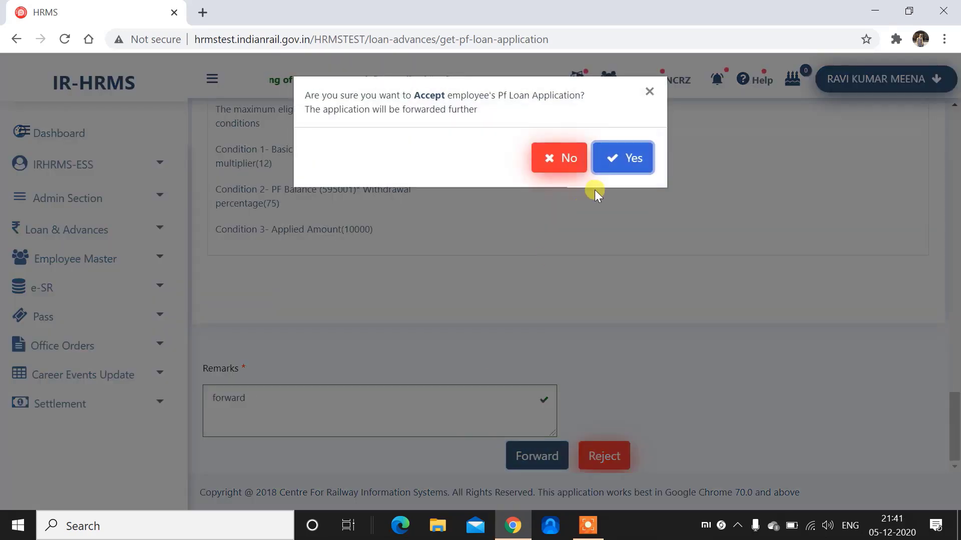
{"action": "left_click", "coordinate": [624, 161]}
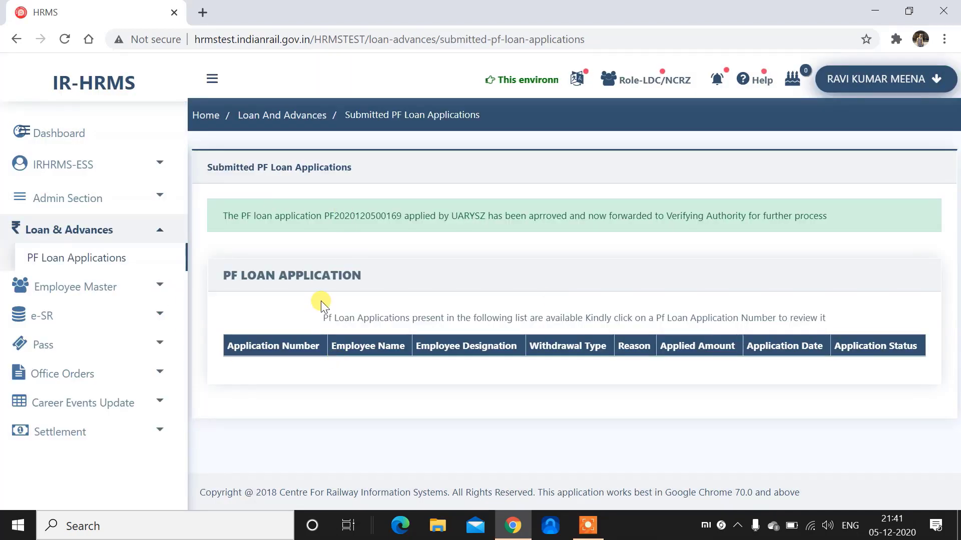
{"action": "left_click", "coordinate": [848, 79]}
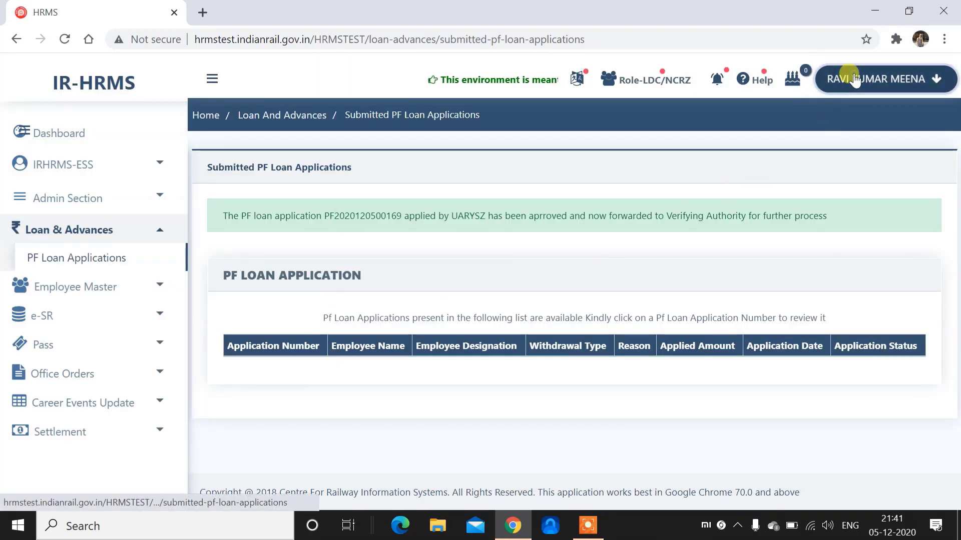
- Sign out, switch to the LVA role, and list PF Loan Applications showing the application at status DA
{"action": "left_click", "coordinate": [802, 249]}
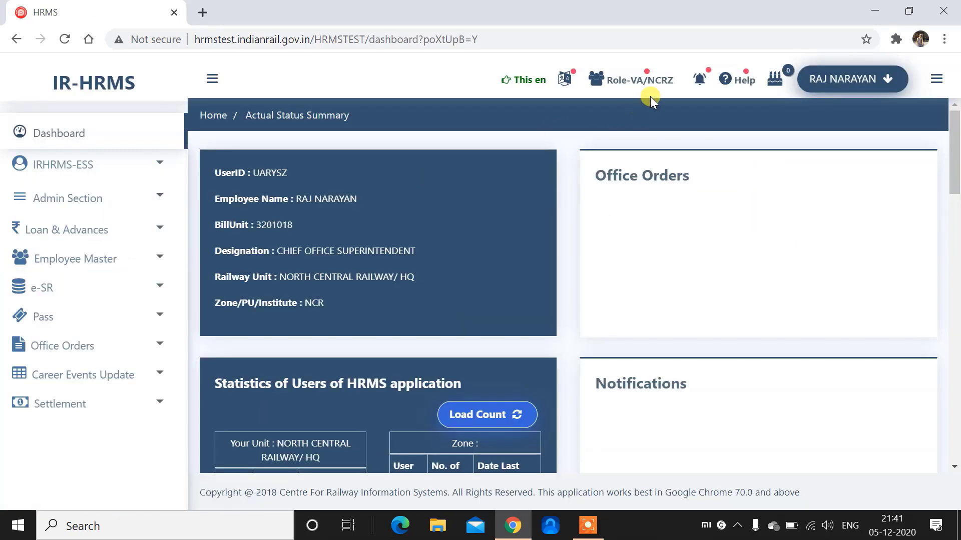
{"action": "left_click", "coordinate": [643, 81]}
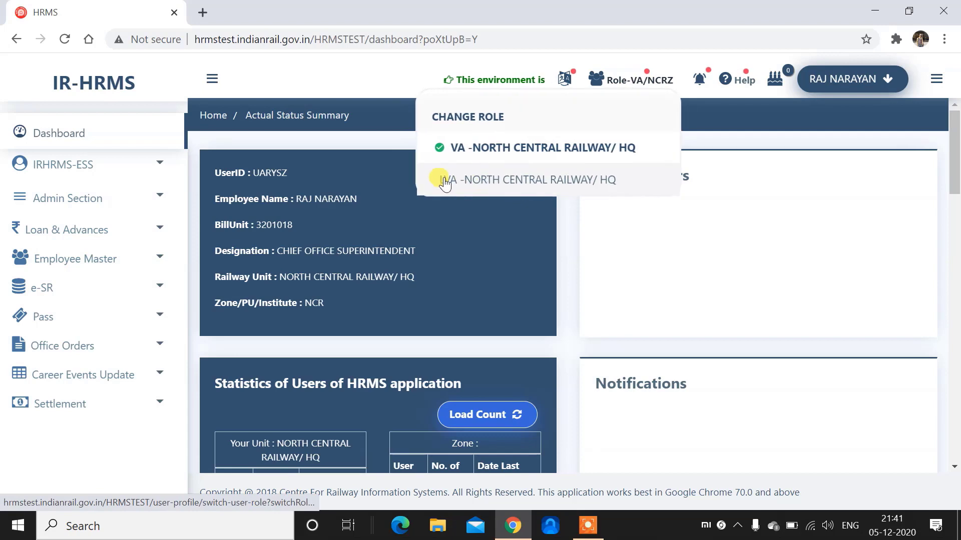
{"action": "left_click", "coordinate": [488, 181]}
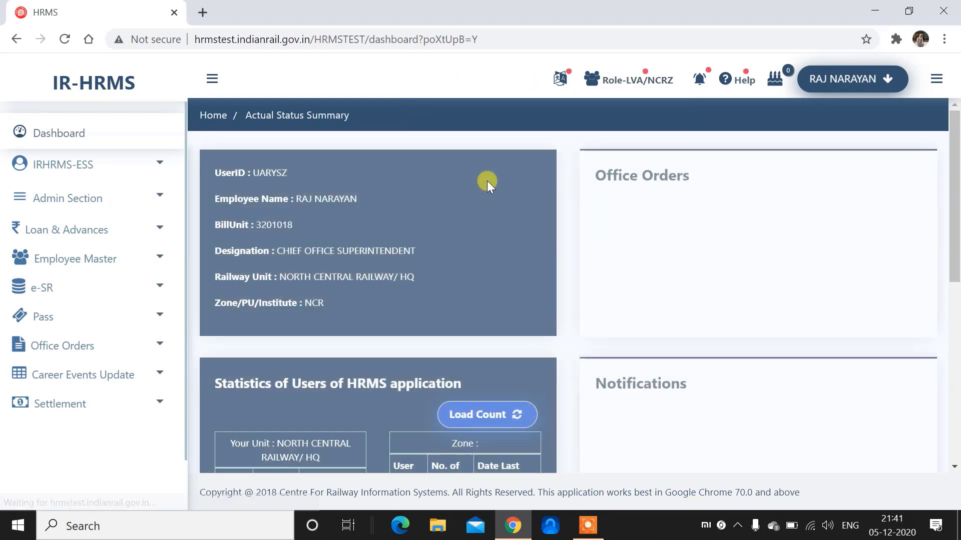
{"action": "left_click", "coordinate": [80, 231]}
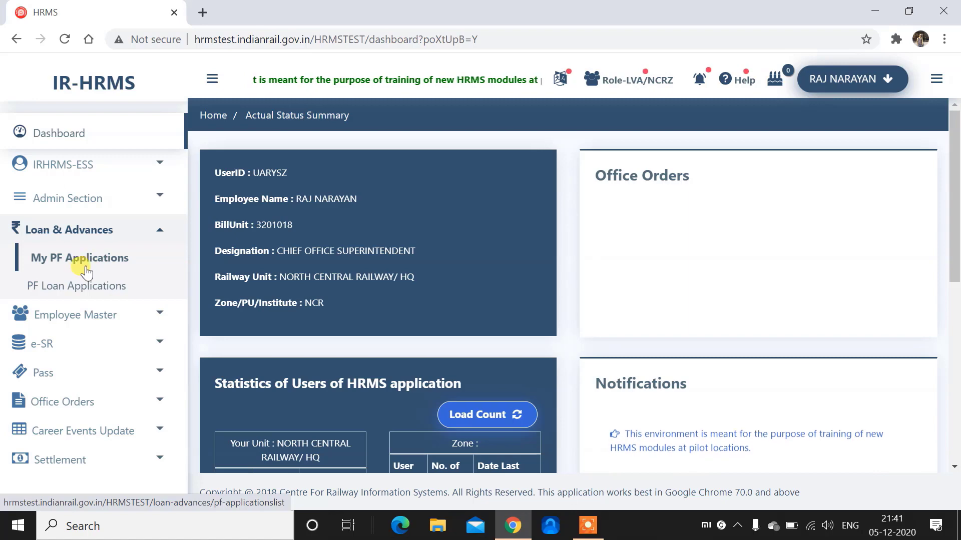
{"action": "left_click", "coordinate": [87, 294]}
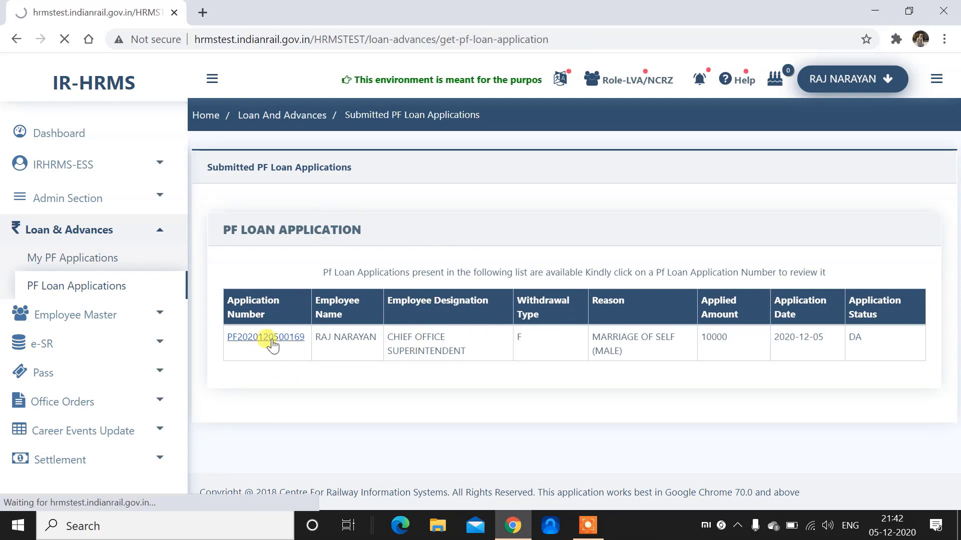
- Review the application and check its Sanctioned Amount of 10000
{"action": "scroll", "coordinate": [621, 343], "scroll_direction": "down", "scroll_amount": 14}
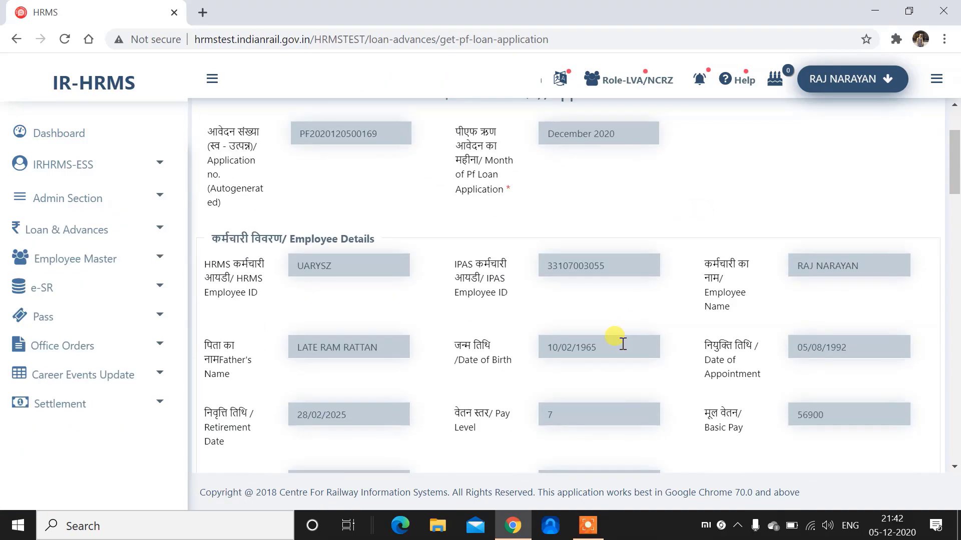
{"action": "scroll", "coordinate": [622, 344], "scroll_direction": "up", "scroll_amount": 10}
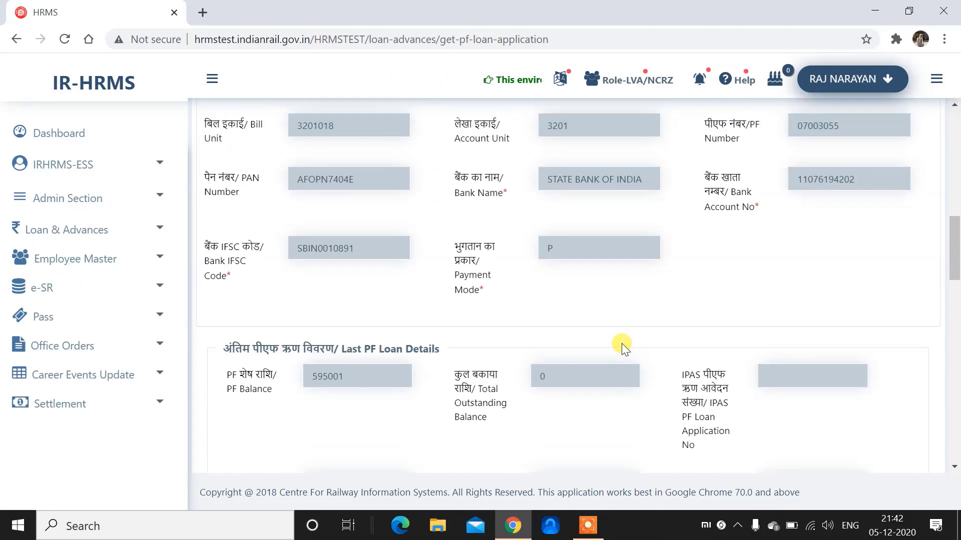
{"action": "scroll", "coordinate": [622, 344], "scroll_direction": "down", "scroll_amount": 14}
{"action": "scroll", "coordinate": [621, 344], "scroll_direction": "down", "scroll_amount": 5}
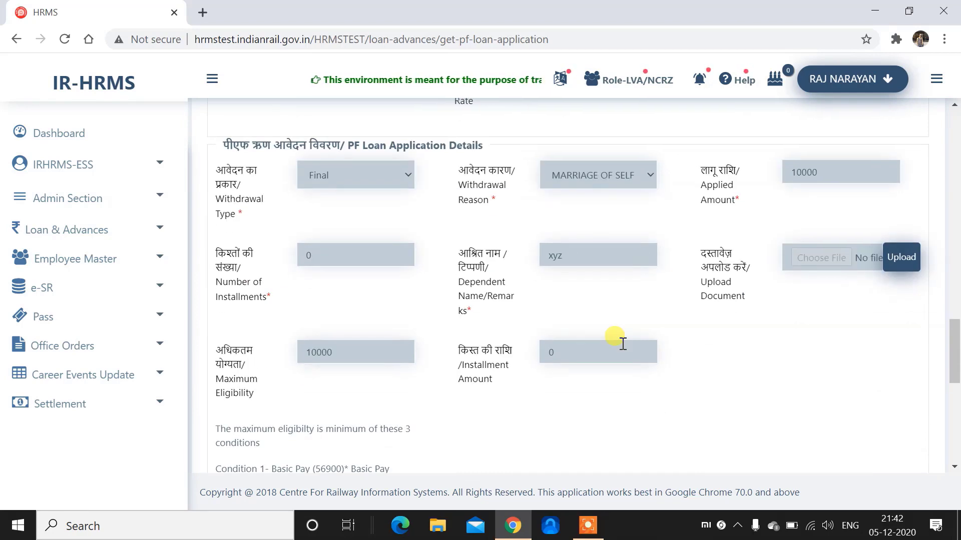
{"action": "scroll", "coordinate": [622, 344], "scroll_direction": "down", "scroll_amount": 6}
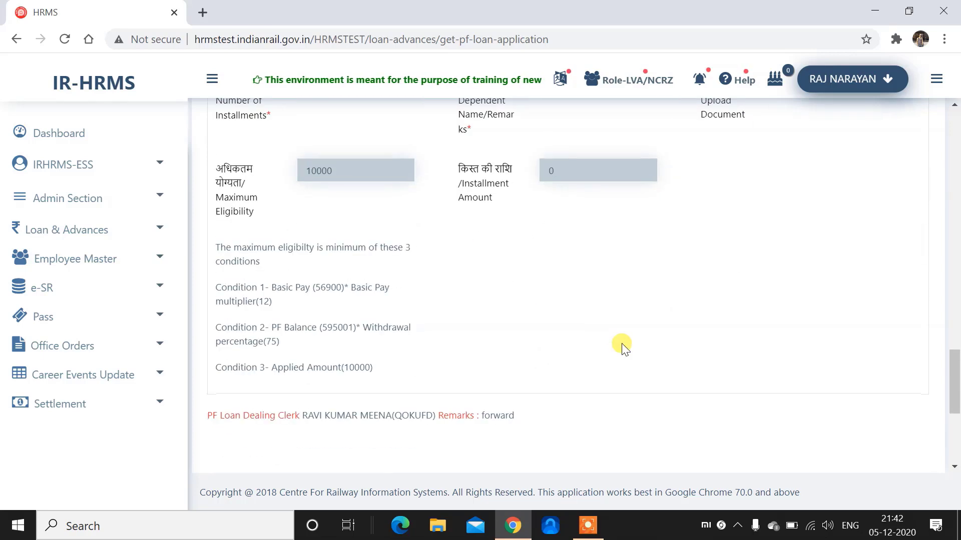
{"action": "scroll", "coordinate": [403, 314], "scroll_direction": "down", "scroll_amount": 2}
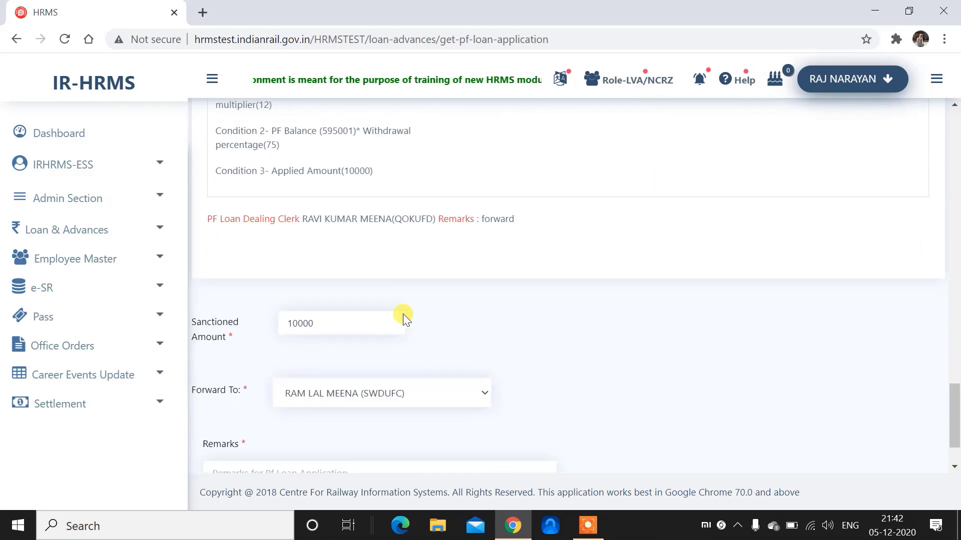
{"action": "left_click", "coordinate": [362, 287]}
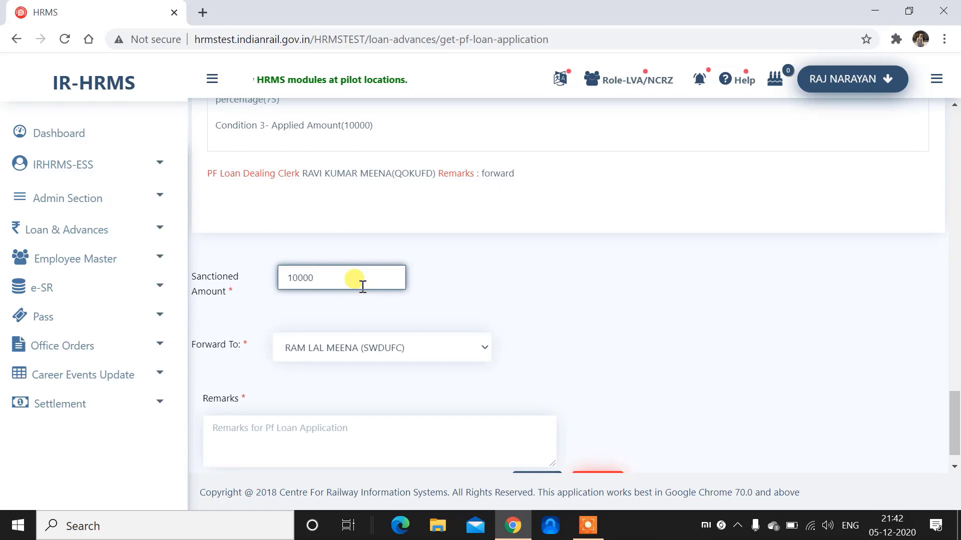
- Select the only accepting authority in the Forward To dropdown
{"action": "left_click", "coordinate": [446, 347]}
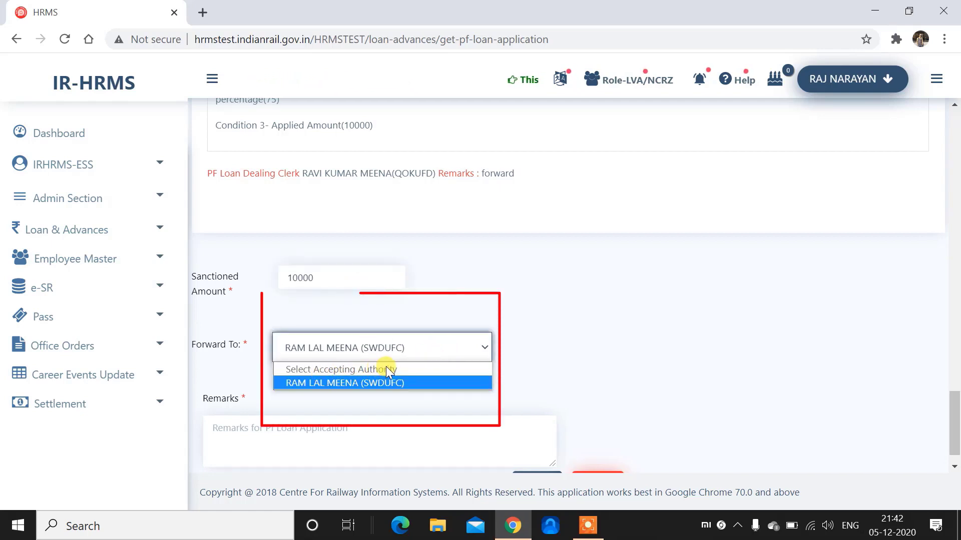
{"action": "left_click", "coordinate": [425, 340]}
{"action": "left_click", "coordinate": [425, 341]}
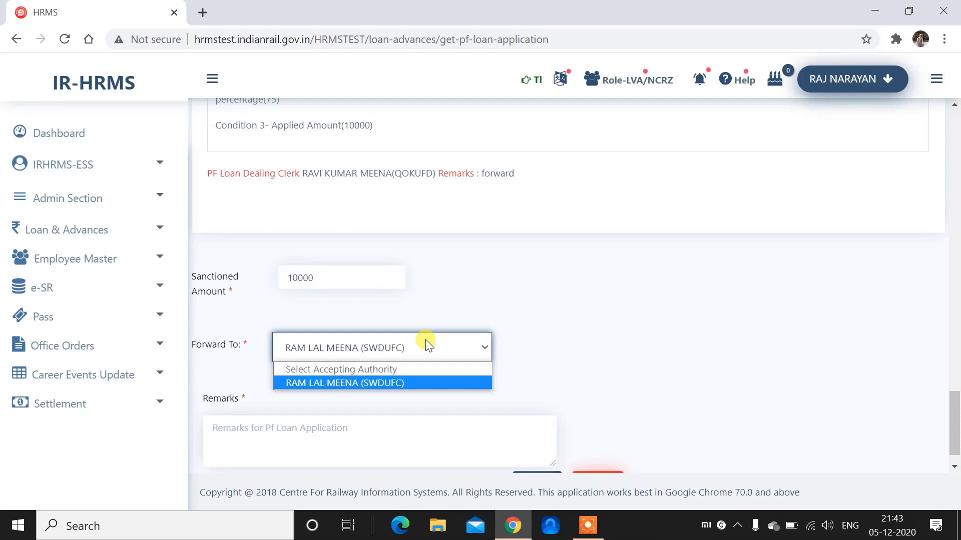
{"action": "left_click", "coordinate": [347, 383]}
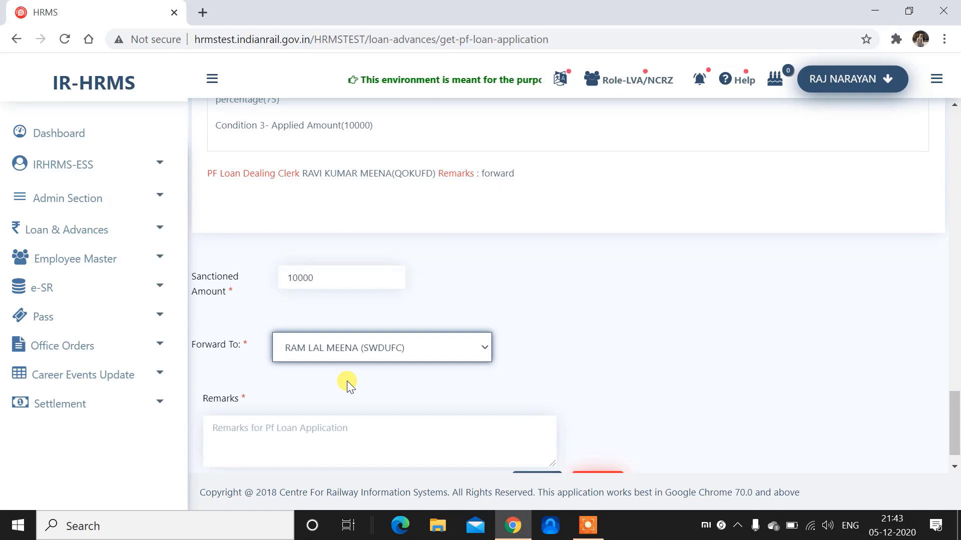
- Verify the application with the remark 'ok' and confirm, forwarding it to the Accepting Authority
{"action": "left_click", "coordinate": [300, 440]}
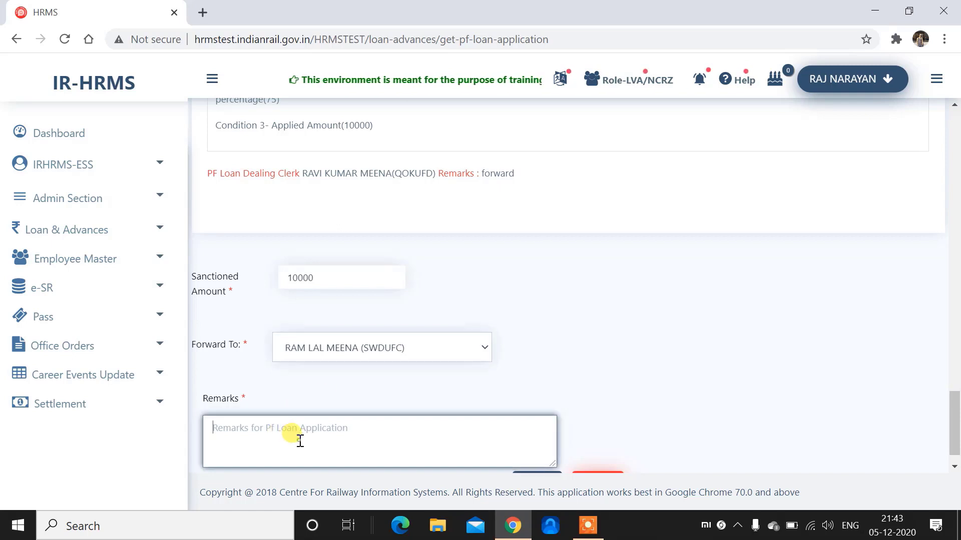
{"action": "type", "text": "ok"}
{"action": "scroll", "coordinate": [299, 440], "scroll_direction": "down", "scroll_amount": 1}
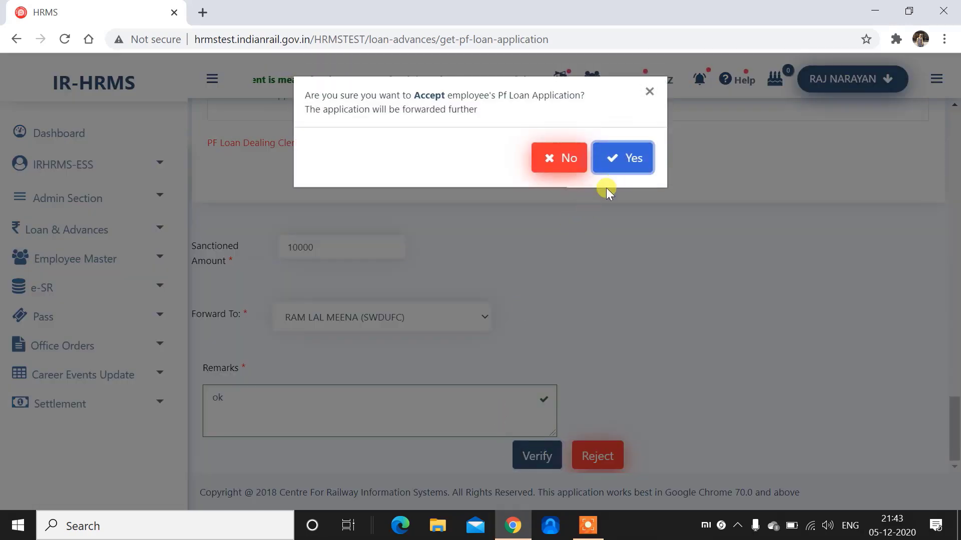
{"action": "left_click", "coordinate": [626, 157]}
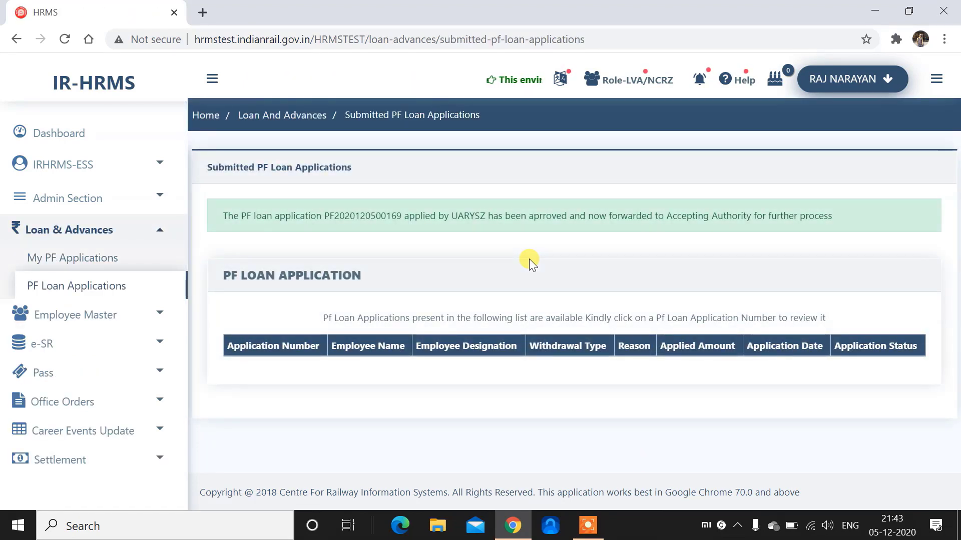
{"action": "left_click", "coordinate": [859, 86]}
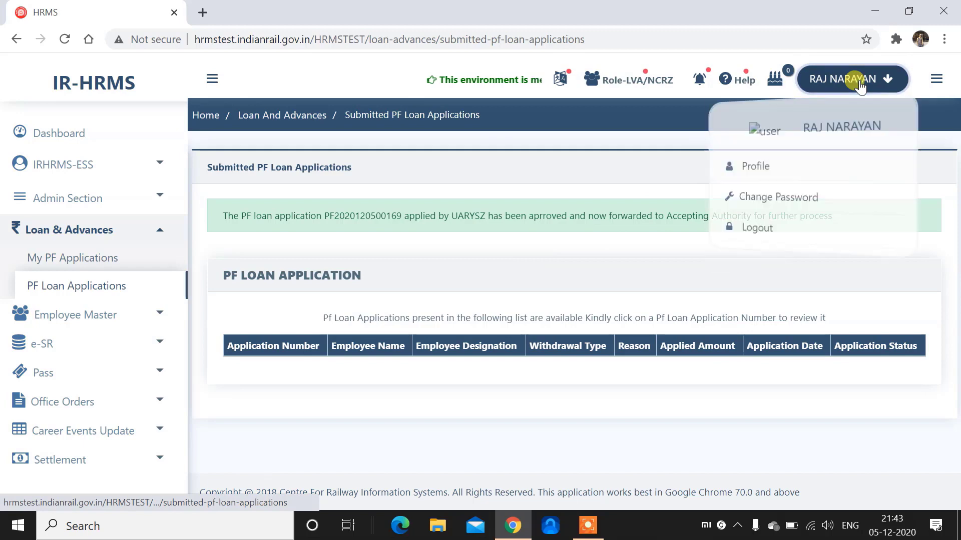
- Log in as accepting authority, switch to the LAA role, and list submitted PF loan applications
{"action": "left_click", "coordinate": [752, 230]}
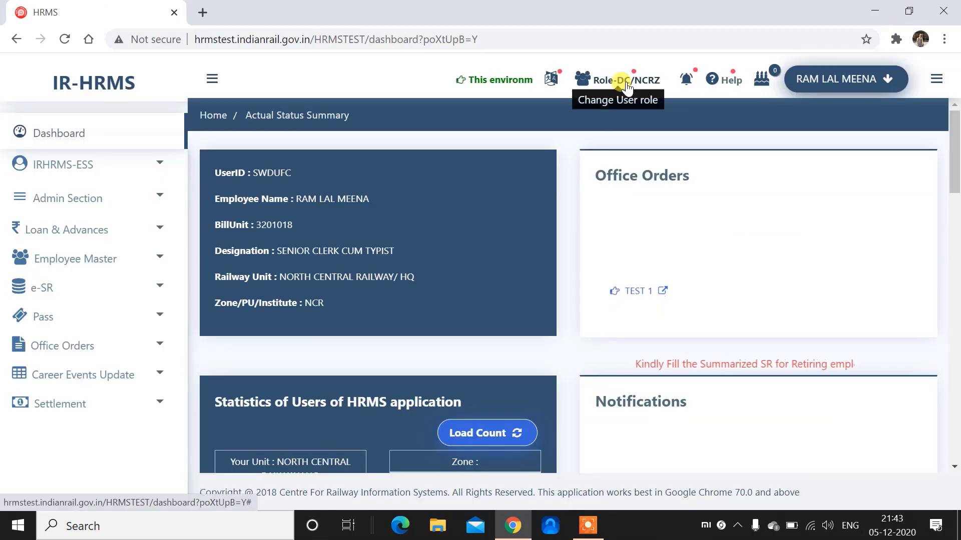
{"action": "left_click", "coordinate": [626, 88]}
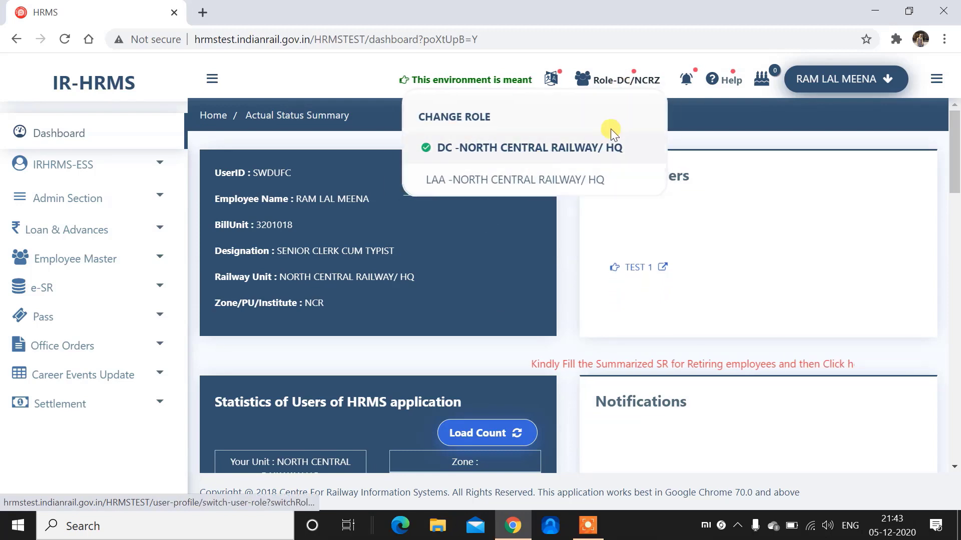
{"action": "left_click", "coordinate": [483, 181]}
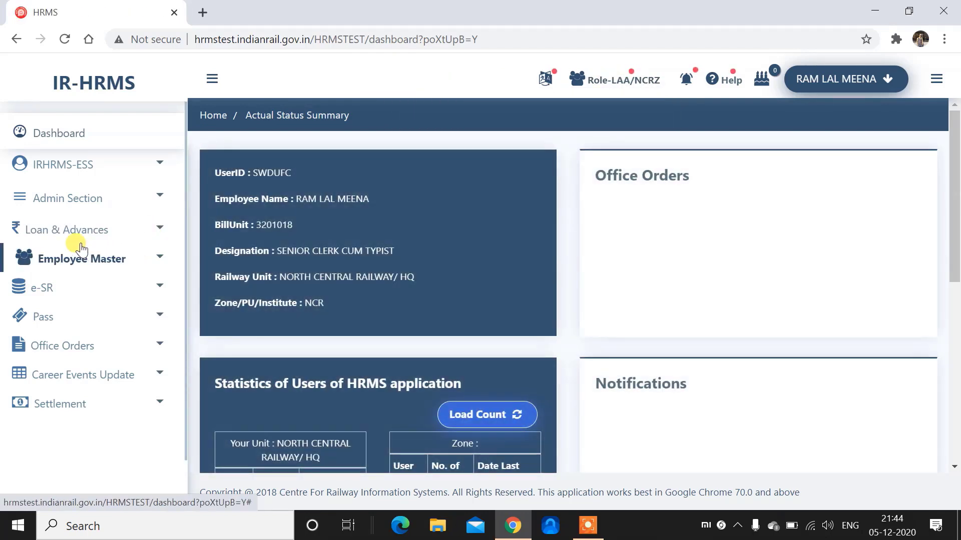
{"action": "left_click", "coordinate": [88, 235]}
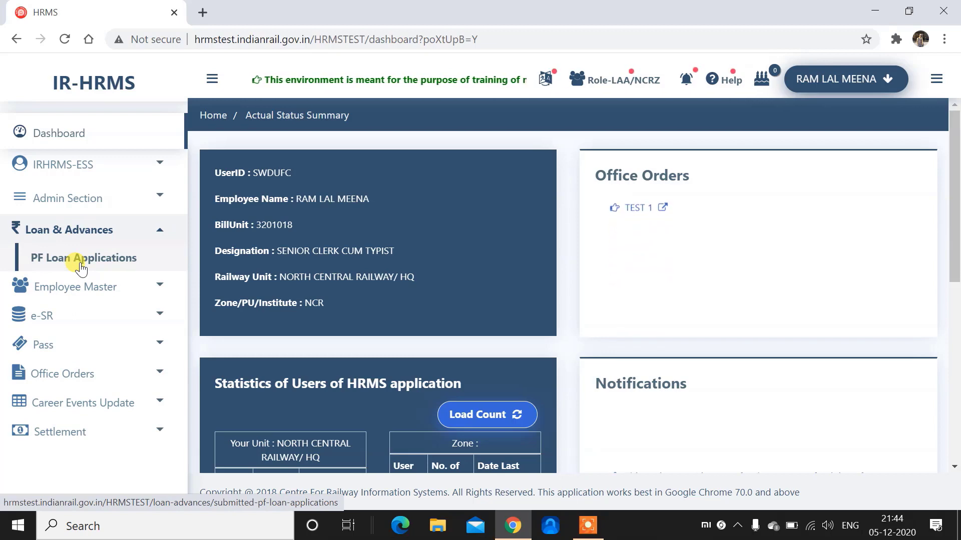
{"action": "left_click", "coordinate": [81, 269]}
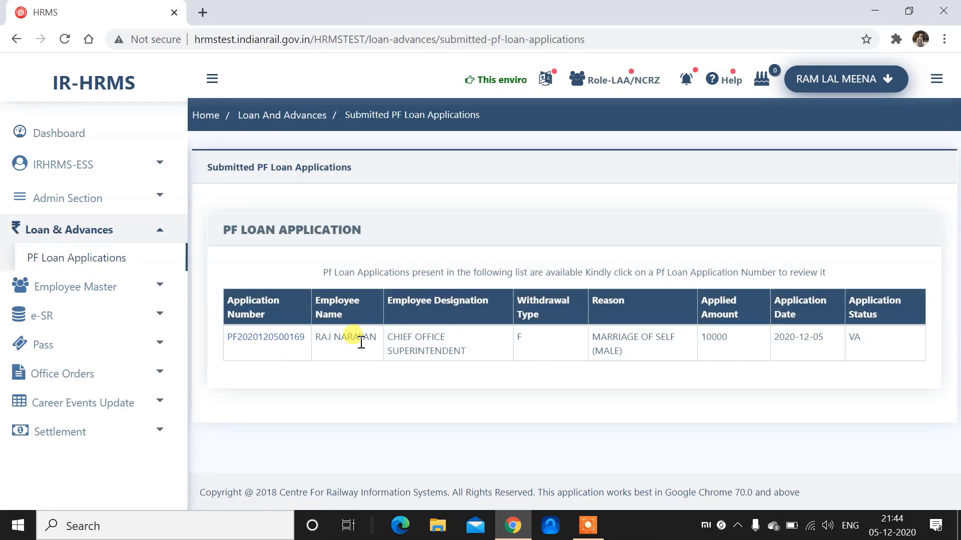
- Open the pending PF loan application and verify the sanctioned amount of 10000
{"action": "left_click", "coordinate": [292, 341]}
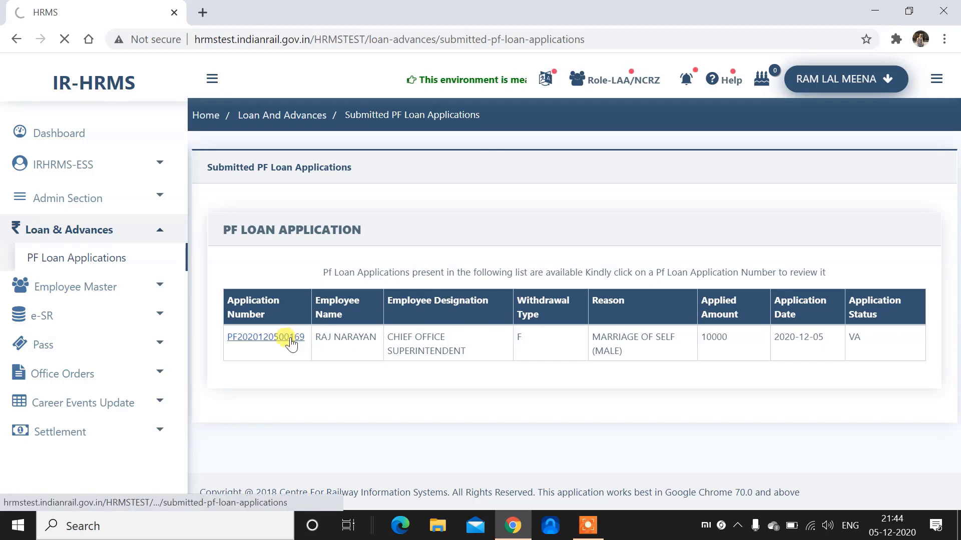
{"action": "scroll", "coordinate": [292, 340], "scroll_direction": "down", "scroll_amount": 10}
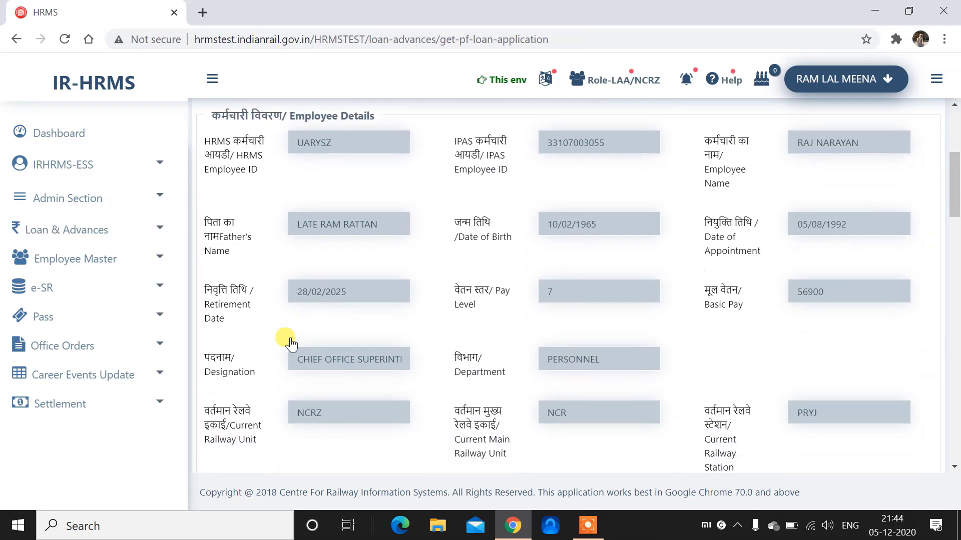
{"action": "scroll", "coordinate": [292, 340], "scroll_direction": "down", "scroll_amount": 10}
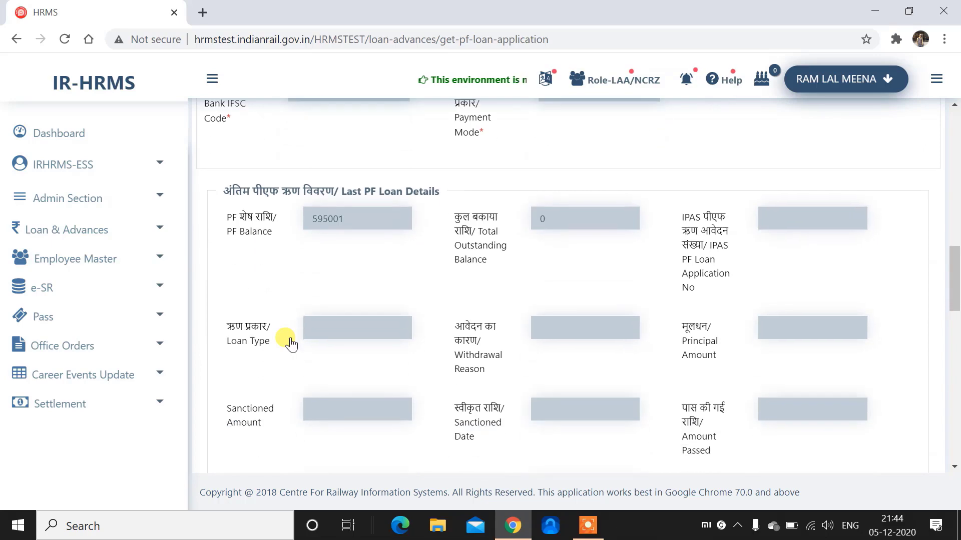
{"action": "scroll", "coordinate": [292, 341], "scroll_direction": "up", "scroll_amount": 2}
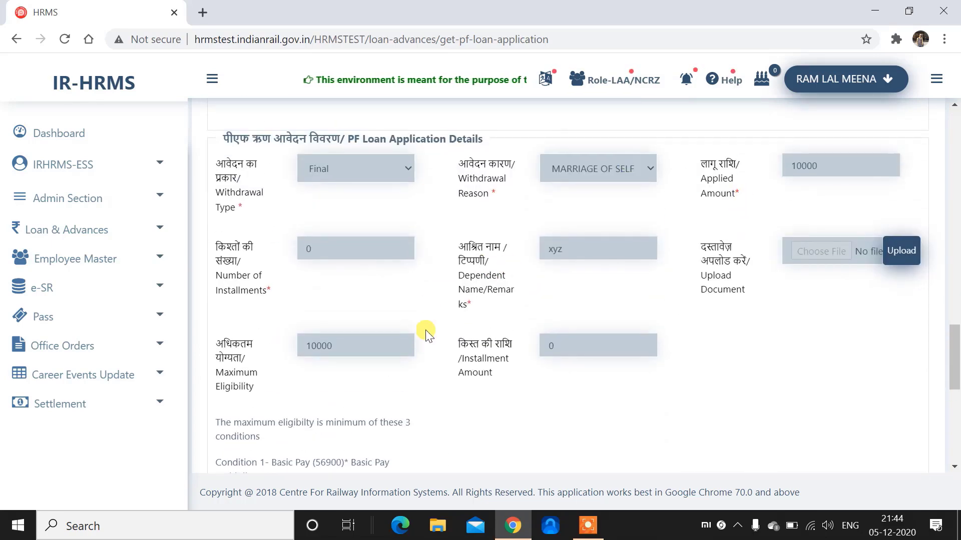
{"action": "scroll", "coordinate": [426, 332], "scroll_direction": "down", "scroll_amount": 5}
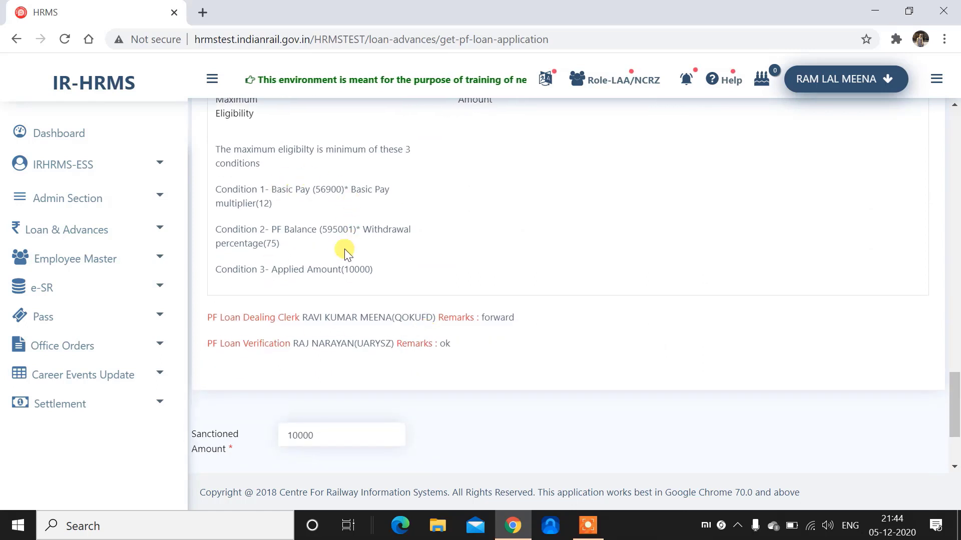
{"action": "scroll", "coordinate": [335, 357], "scroll_direction": "down", "scroll_amount": 2}
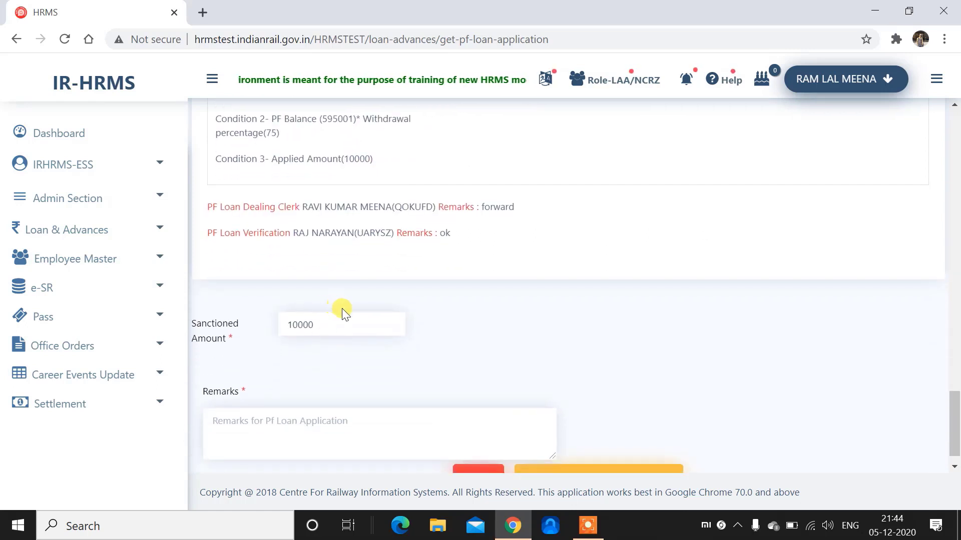
{"action": "left_click", "coordinate": [345, 327]}
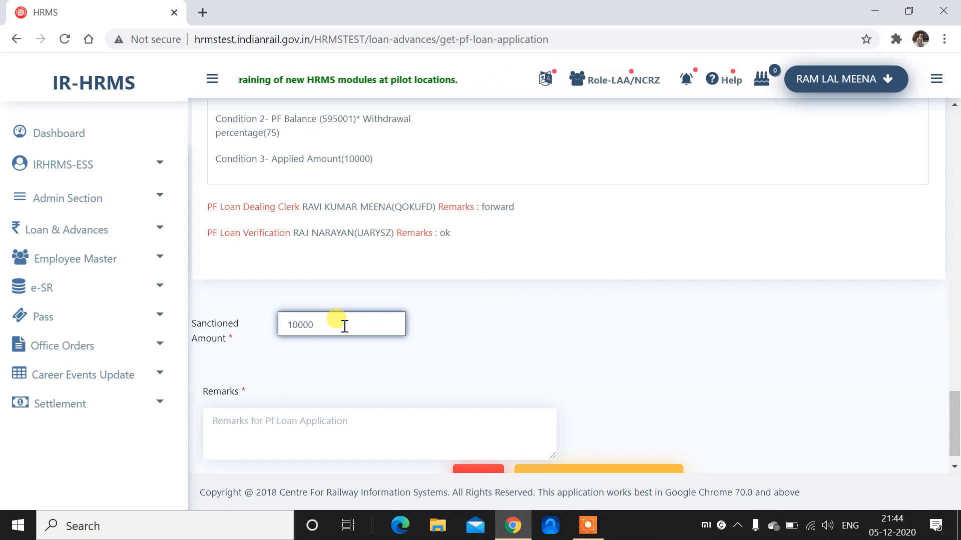
- Enter the remark 'accept' for the application
{"action": "scroll", "coordinate": [346, 386], "scroll_direction": "down", "scroll_amount": 1}
{"action": "left_click", "coordinate": [359, 410]}
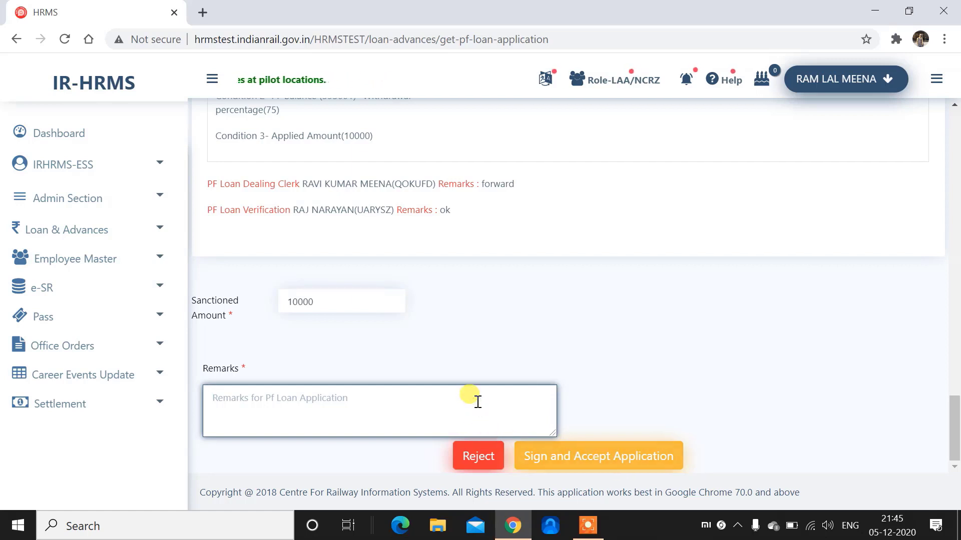
{"action": "type", "text": "accept"}
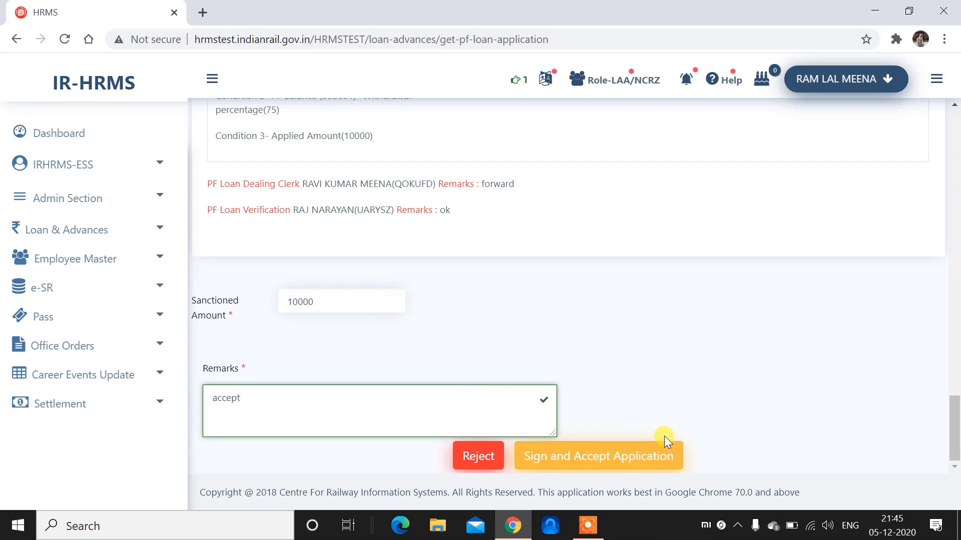
- Confirm acceptance and select the PROXKey CSP India V2.0 token and the signer's certificate
{"action": "left_click", "coordinate": [628, 458]}
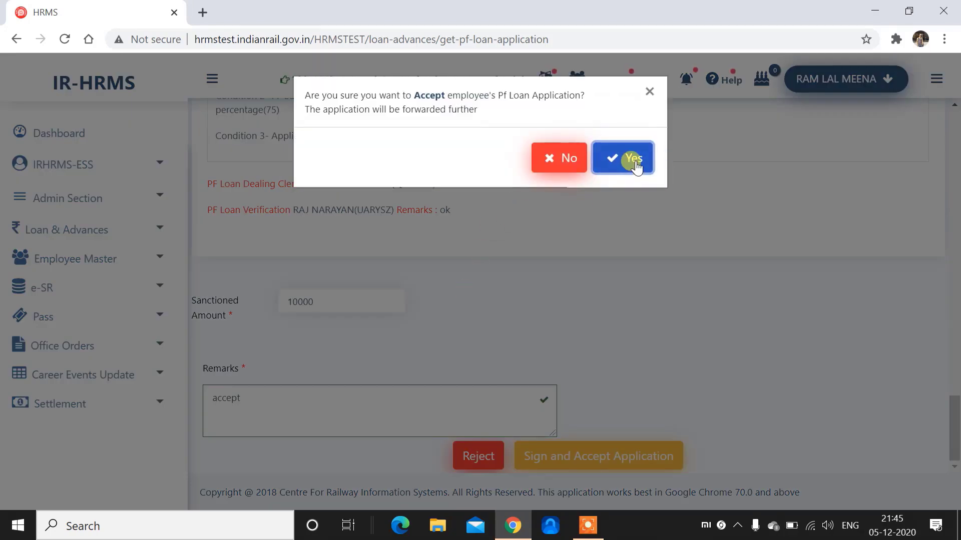
{"action": "left_click", "coordinate": [633, 159]}
{"action": "left_click", "coordinate": [433, 173]}
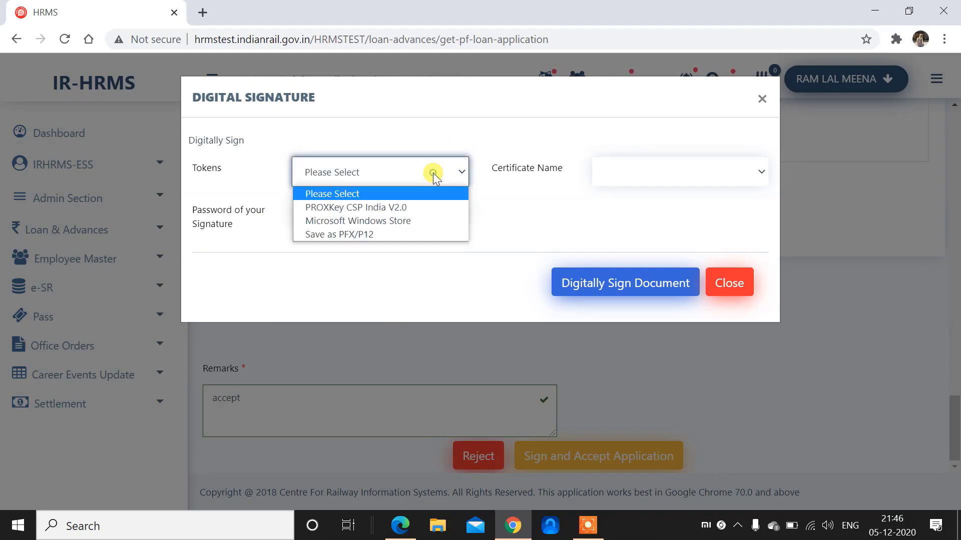
{"action": "left_click", "coordinate": [409, 207]}
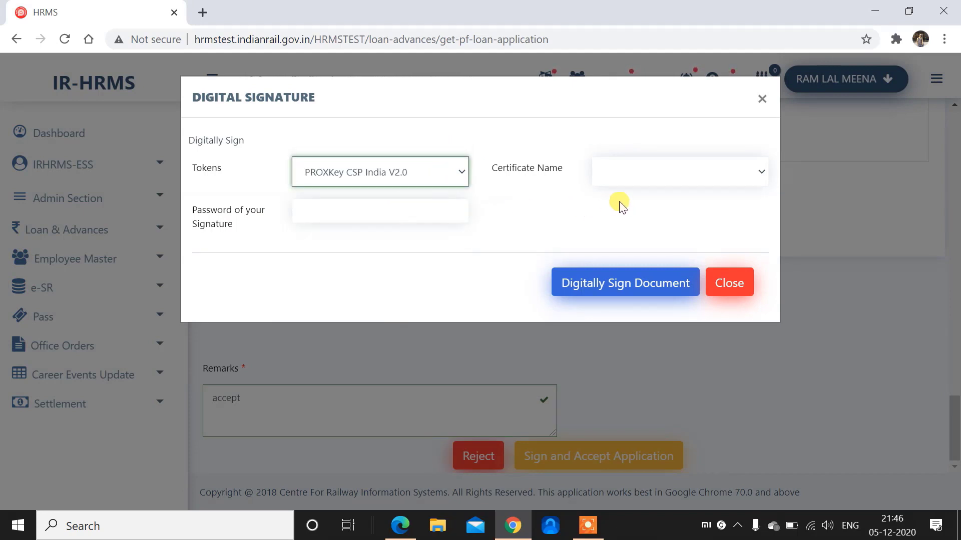
{"action": "left_click", "coordinate": [652, 172]}
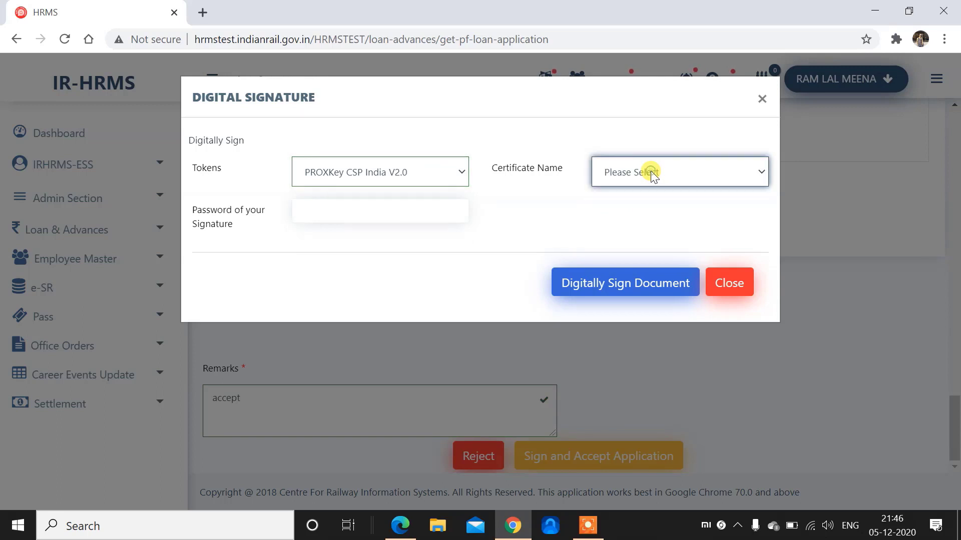
{"action": "left_click", "coordinate": [652, 173]}
{"action": "left_click", "coordinate": [656, 210]}
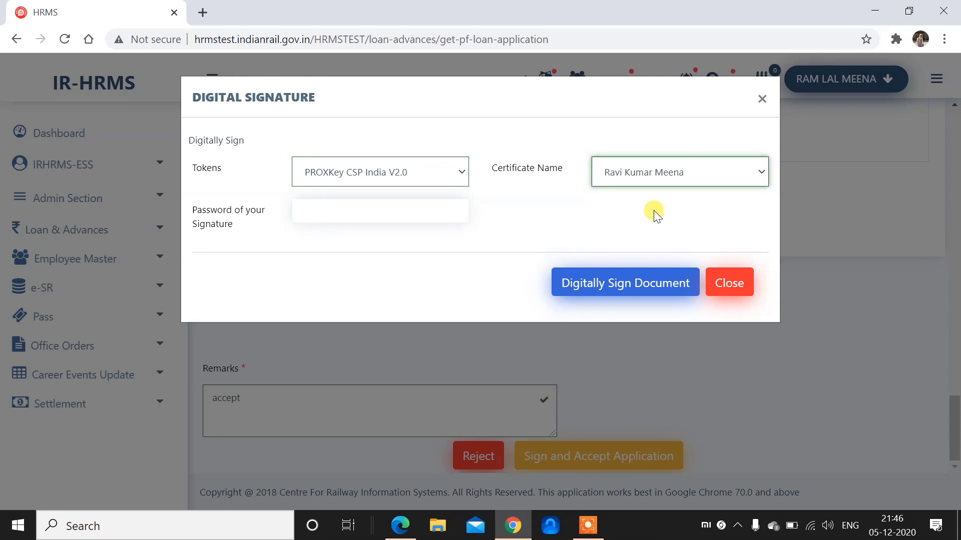
- Enter the signature password, digitally sign the document, and dismiss the success message
{"action": "left_click", "coordinate": [430, 211]}
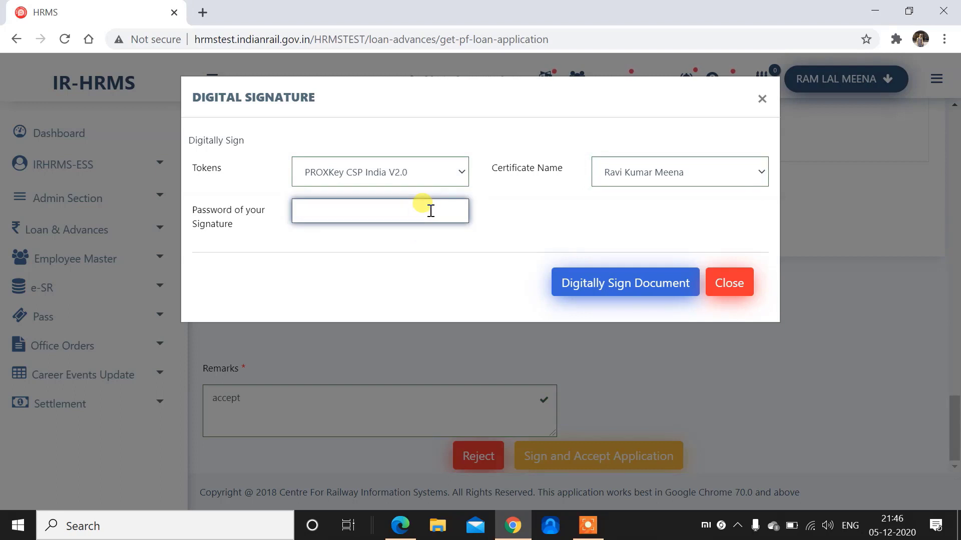
{"action": "type", "text": "*"}
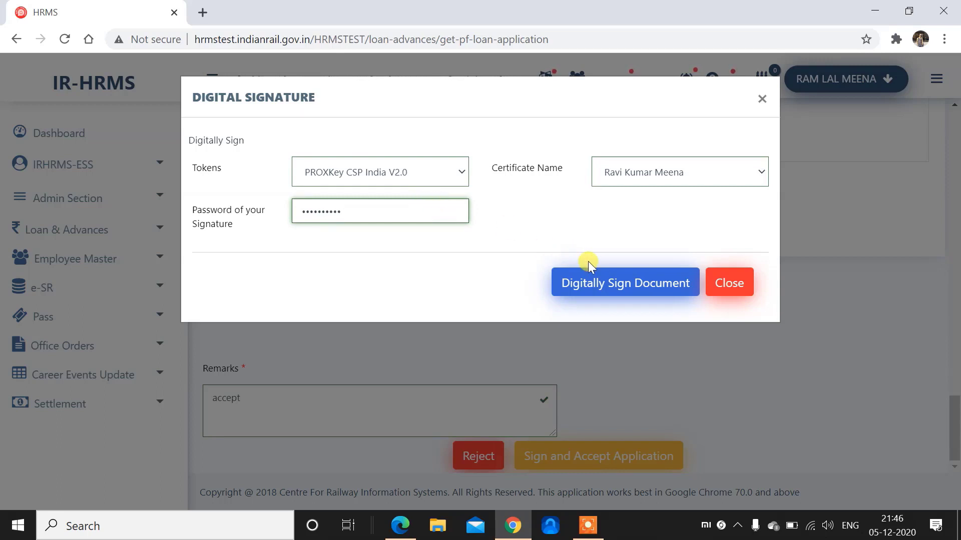
{"action": "left_click", "coordinate": [605, 281]}
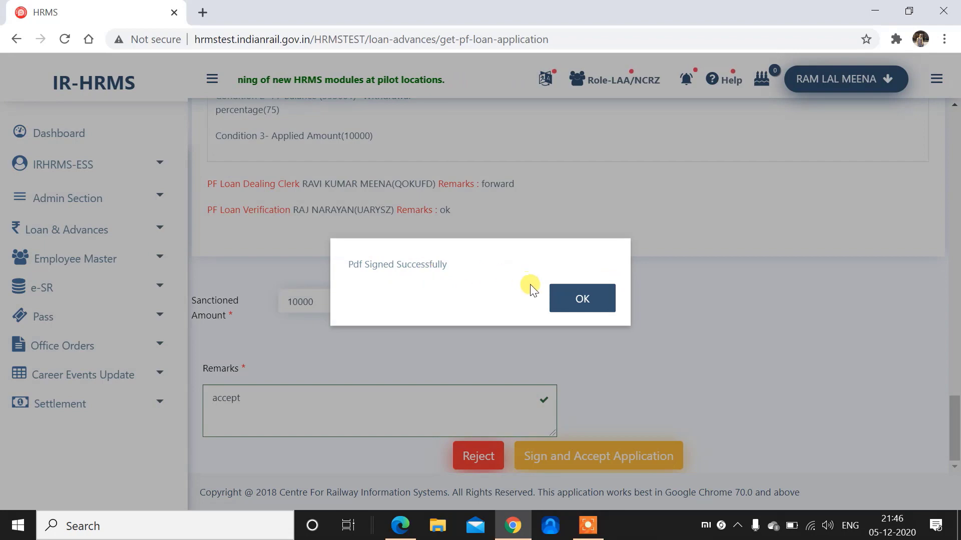
{"action": "left_click", "coordinate": [583, 299]}
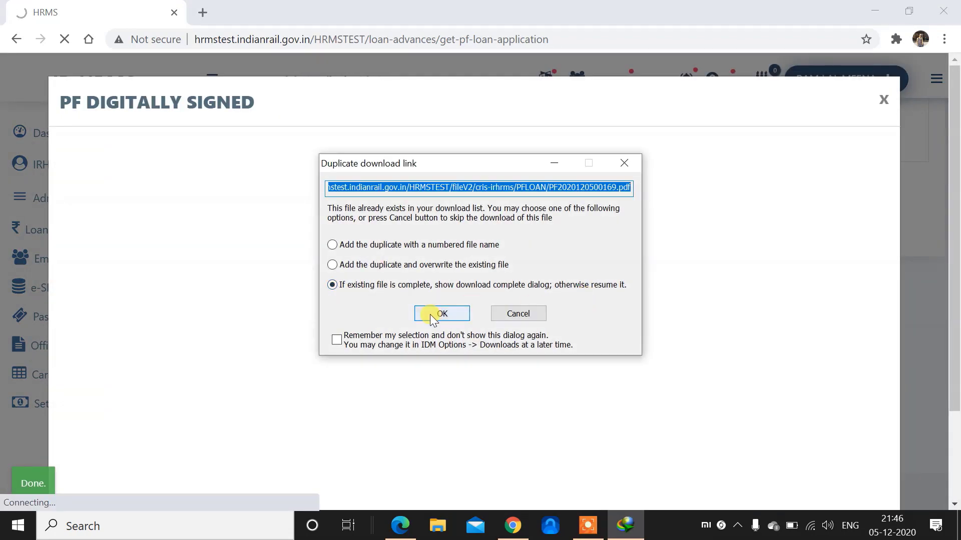
- Save the signed PDF as a numbered duplicate, raj.pdf, and open it
{"action": "left_click", "coordinate": [376, 245]}
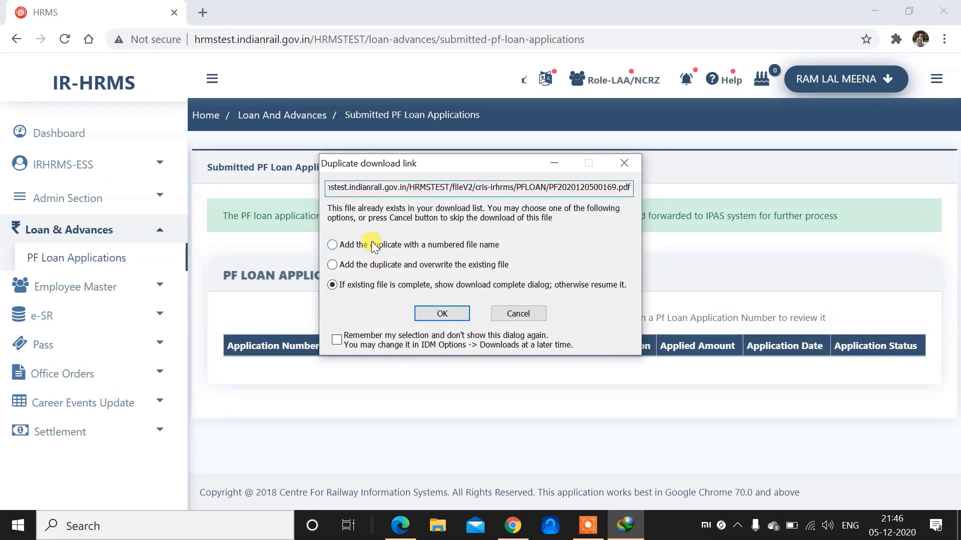
{"action": "left_click", "coordinate": [443, 314]}
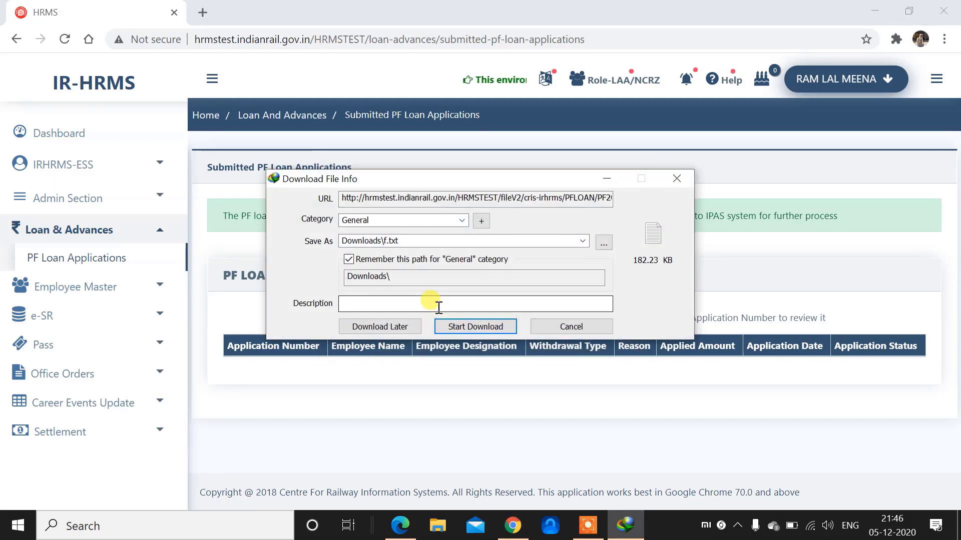
{"action": "left_click", "coordinate": [476, 326]}
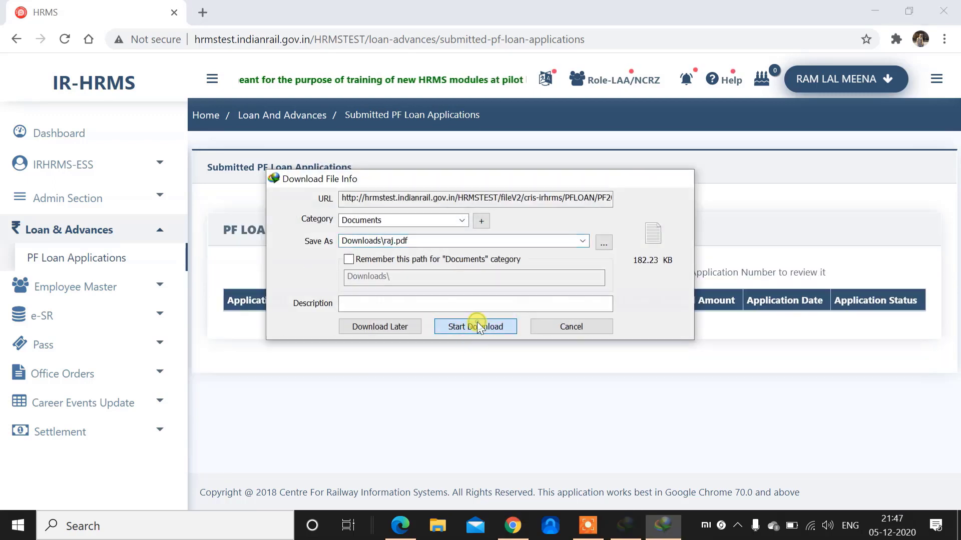
{"action": "left_click", "coordinate": [352, 306]}
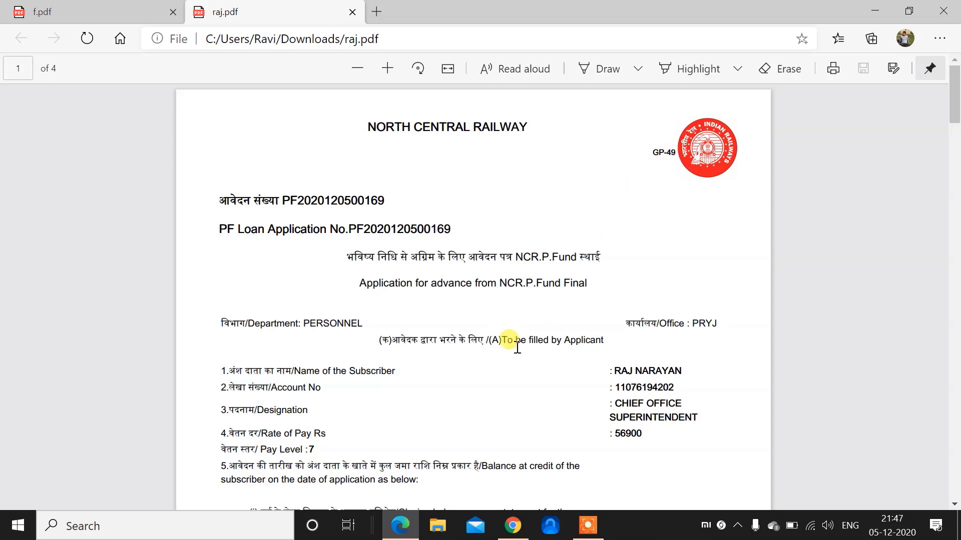
- Scroll through raj.pdf to the 05-Dec-2020 digital signature on page 4, then return to HRMS
{"action": "scroll", "coordinate": [517, 344], "scroll_direction": "down", "scroll_amount": 2}
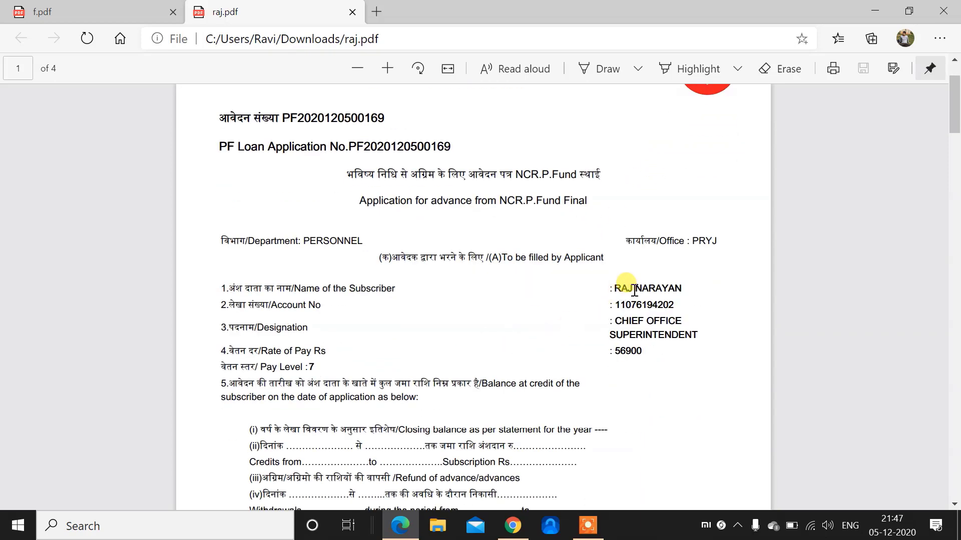
{"action": "scroll", "coordinate": [634, 290], "scroll_direction": "down", "scroll_amount": 10}
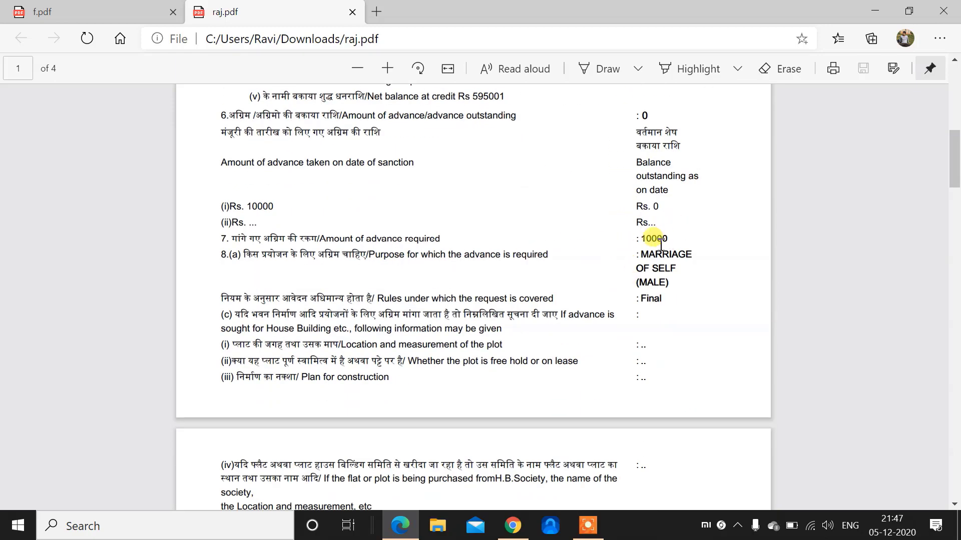
{"action": "scroll", "coordinate": [659, 243], "scroll_direction": "down", "scroll_amount": 15}
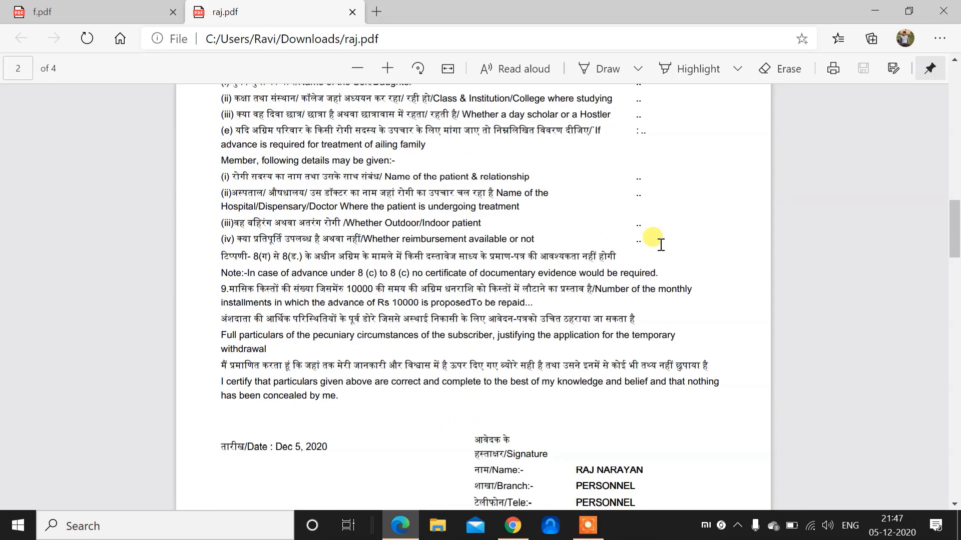
{"action": "scroll", "coordinate": [661, 245], "scroll_direction": "down", "scroll_amount": 4}
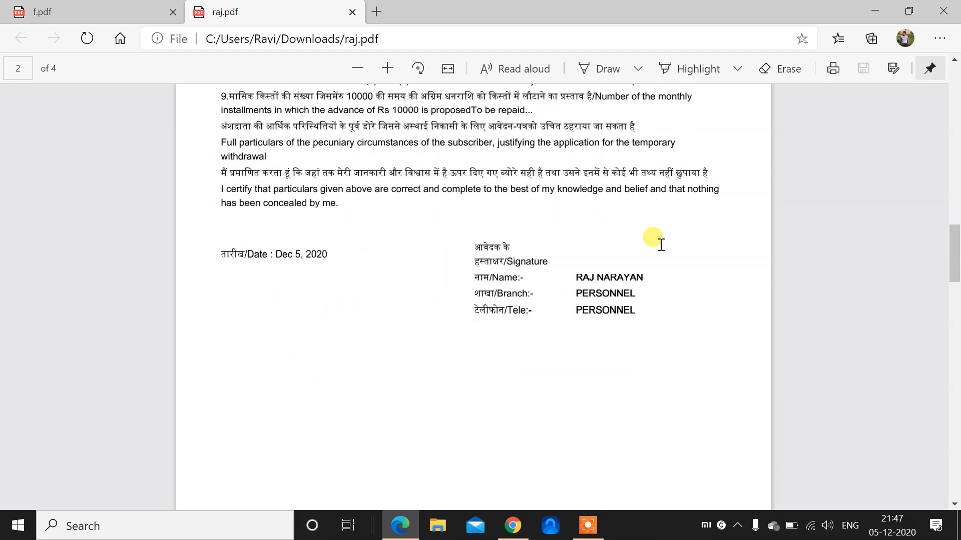
{"action": "scroll", "coordinate": [660, 244], "scroll_direction": "down", "scroll_amount": 4}
{"action": "scroll", "coordinate": [660, 244], "scroll_direction": "down", "scroll_amount": 4}
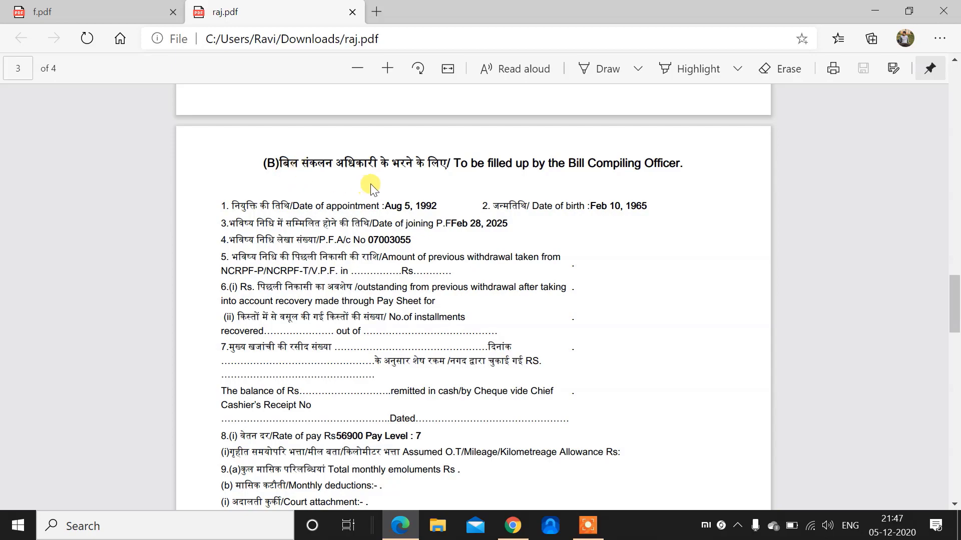
{"action": "scroll", "coordinate": [472, 292], "scroll_direction": "down", "scroll_amount": 5}
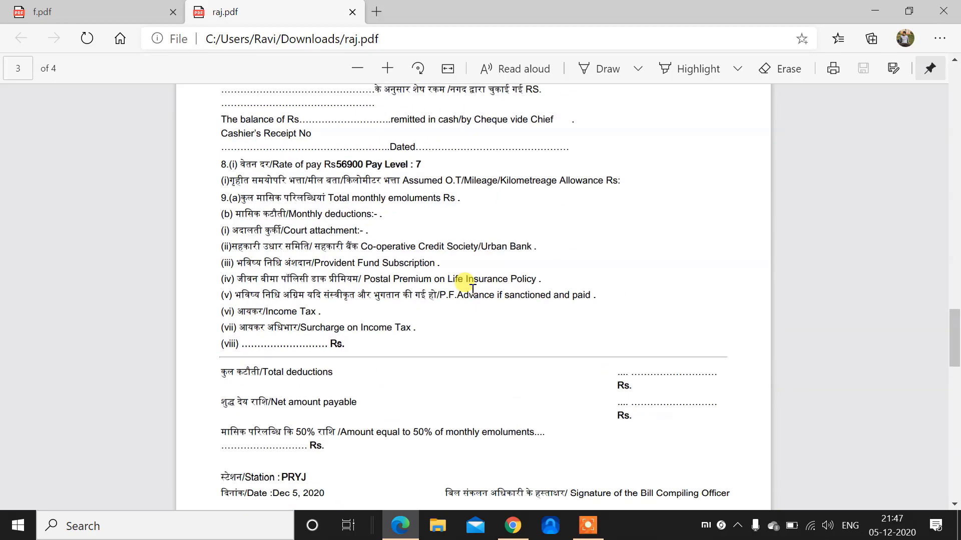
{"action": "scroll", "coordinate": [473, 289], "scroll_direction": "down", "scroll_amount": 5}
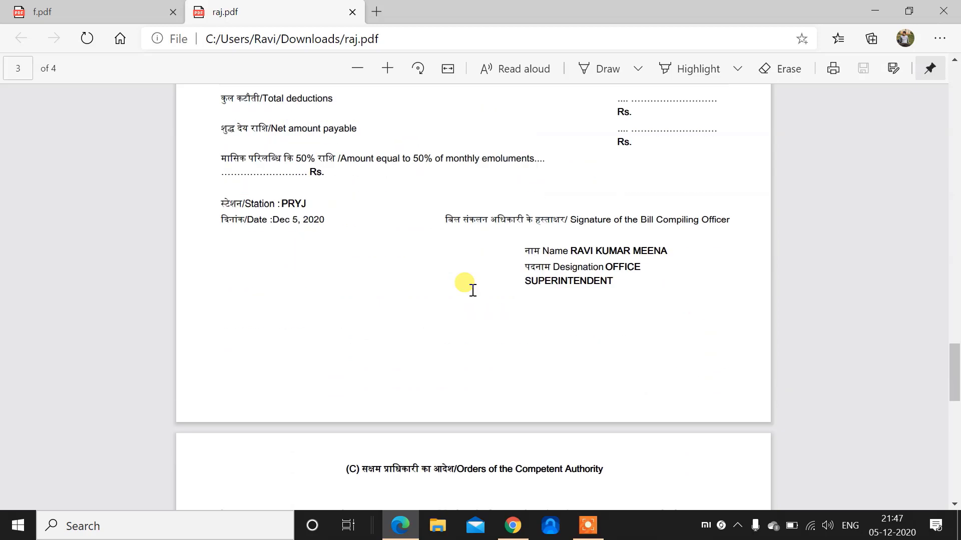
{"action": "scroll", "coordinate": [473, 291], "scroll_direction": "down", "scroll_amount": 2}
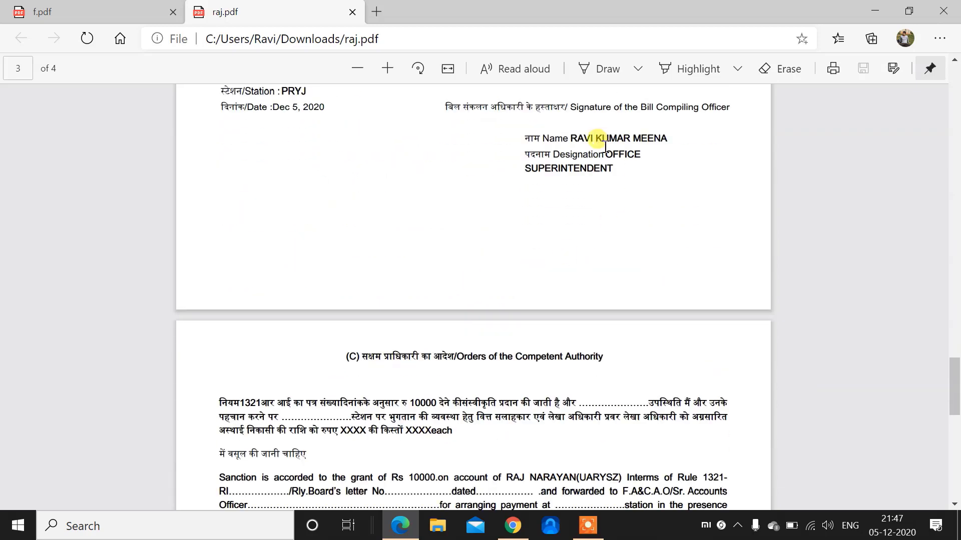
{"action": "scroll", "coordinate": [511, 231], "scroll_direction": "down", "scroll_amount": 6}
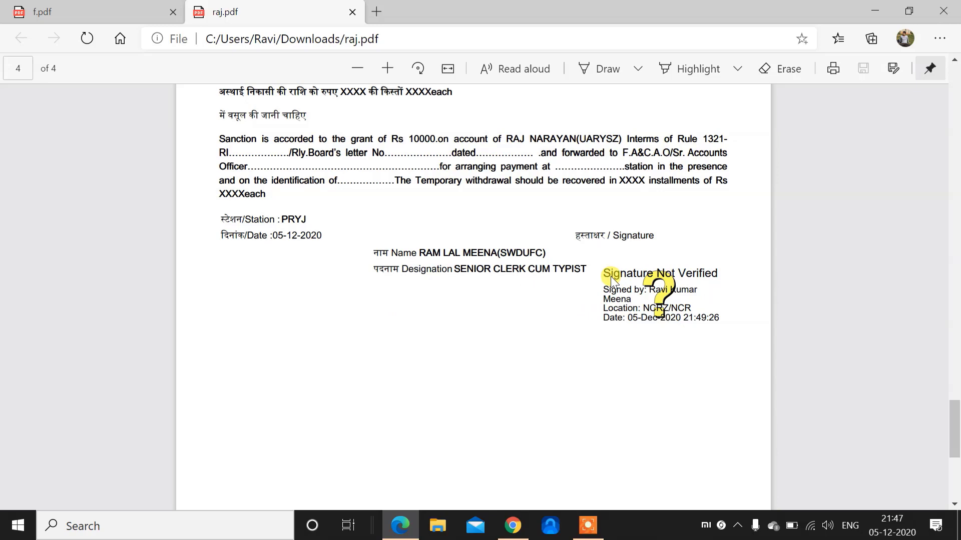
{"action": "scroll", "coordinate": [651, 296], "scroll_direction": "down", "scroll_amount": 2}
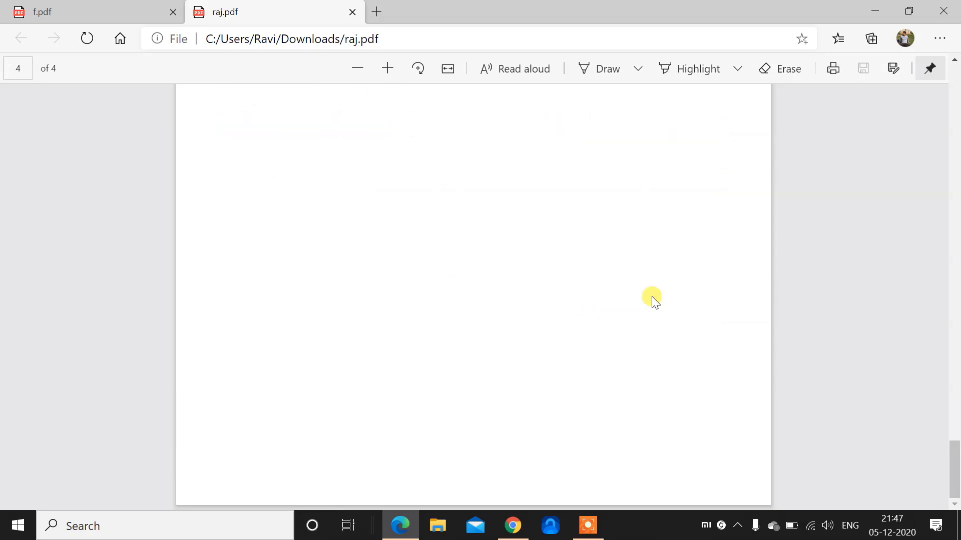
{"action": "scroll", "coordinate": [640, 407], "scroll_direction": "up", "scroll_amount": 3}
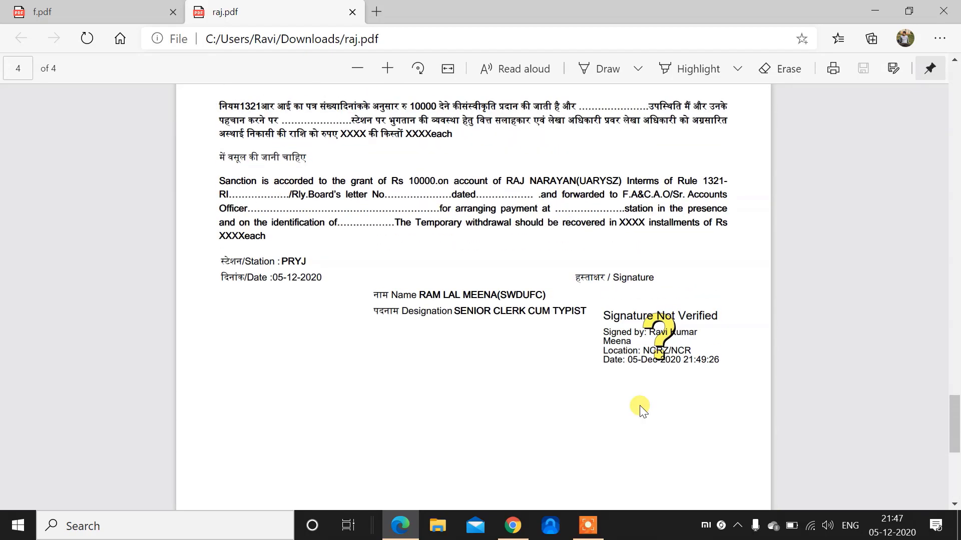
{"action": "key", "text": "alt+Tab"}
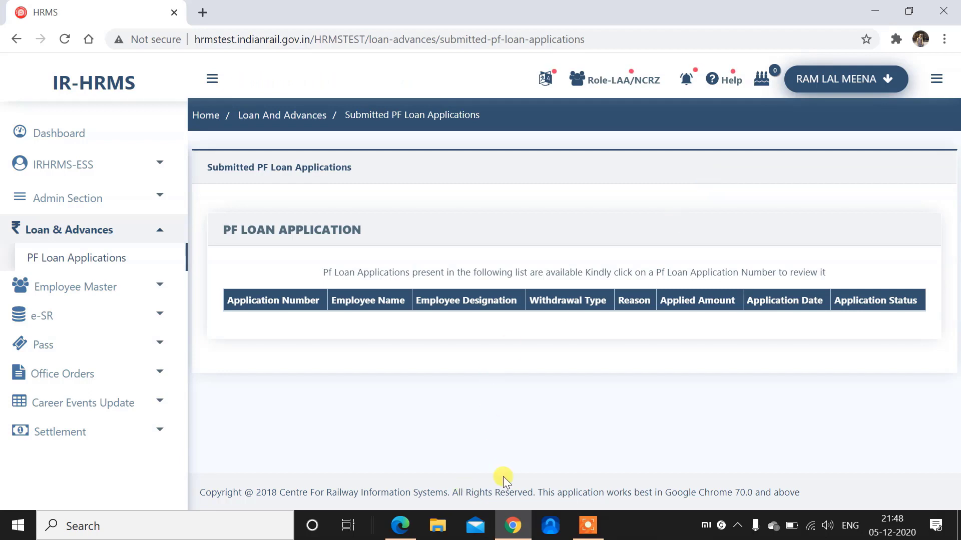
- Sign out, then as the employee open My PF Applications showing the 10000 withdrawal at AS
{"action": "left_click", "coordinate": [869, 90]}
{"action": "left_click", "coordinate": [743, 235]}
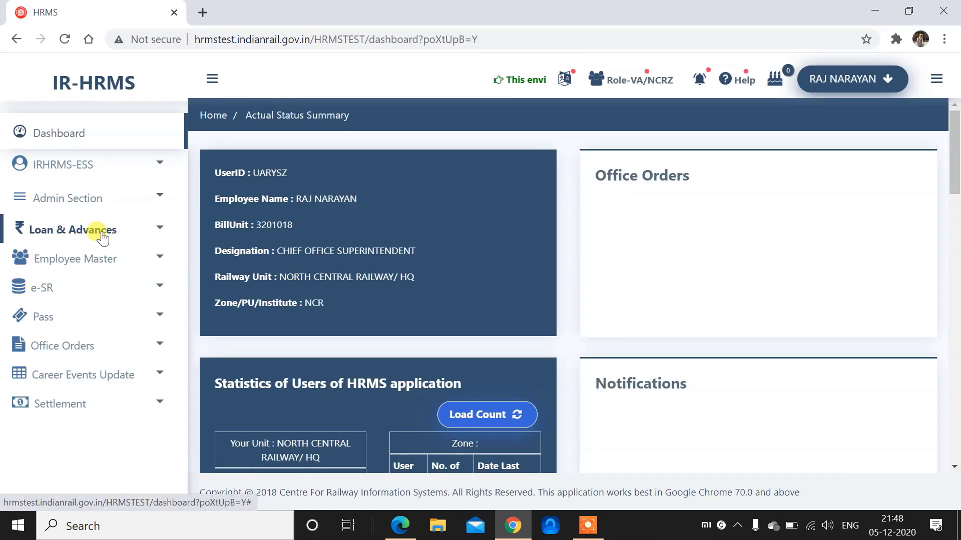
{"action": "left_click", "coordinate": [100, 234]}
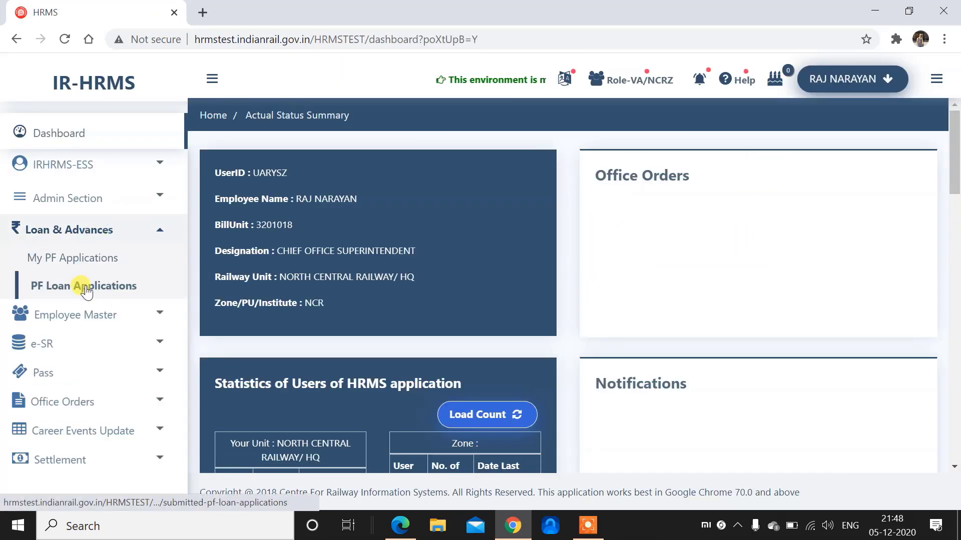
{"action": "left_click", "coordinate": [93, 267]}
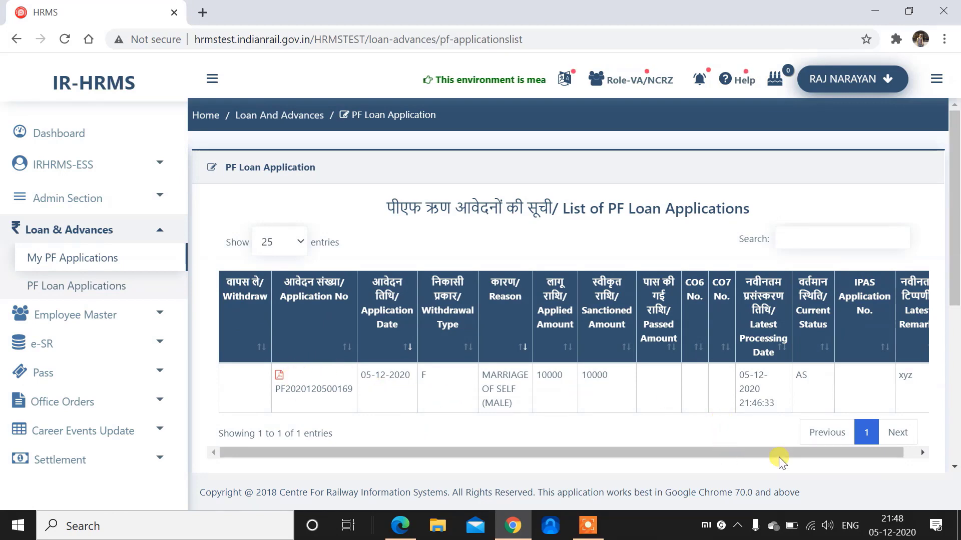
{"action": "scroll", "coordinate": [911, 453], "scroll_direction": "right", "scroll_amount": 1}
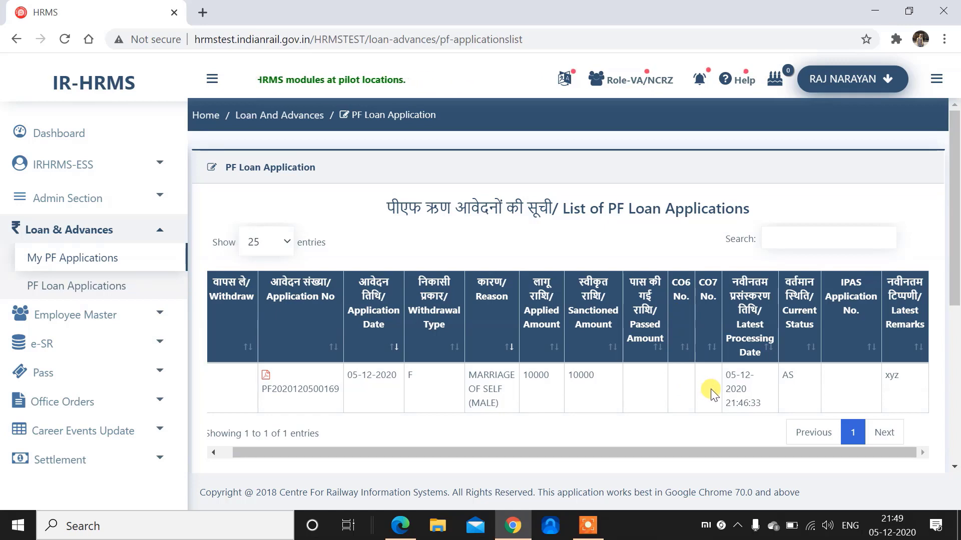
{"action": "left_click", "coordinate": [266, 377]}
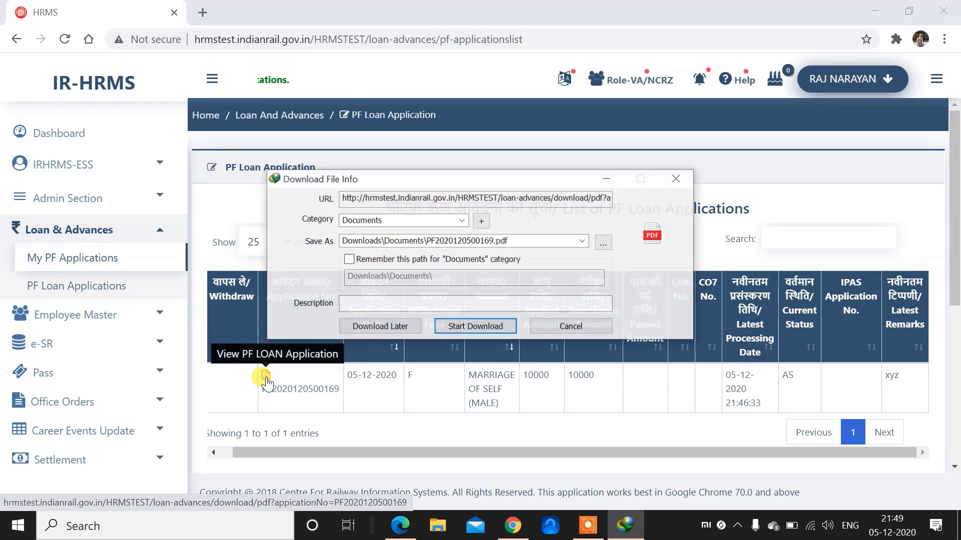
{"action": "left_click", "coordinate": [571, 326]}
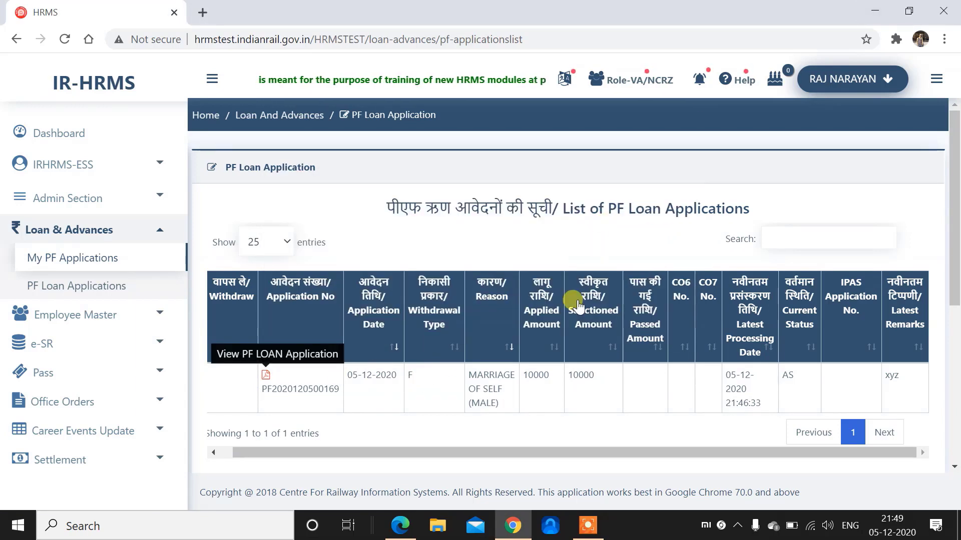